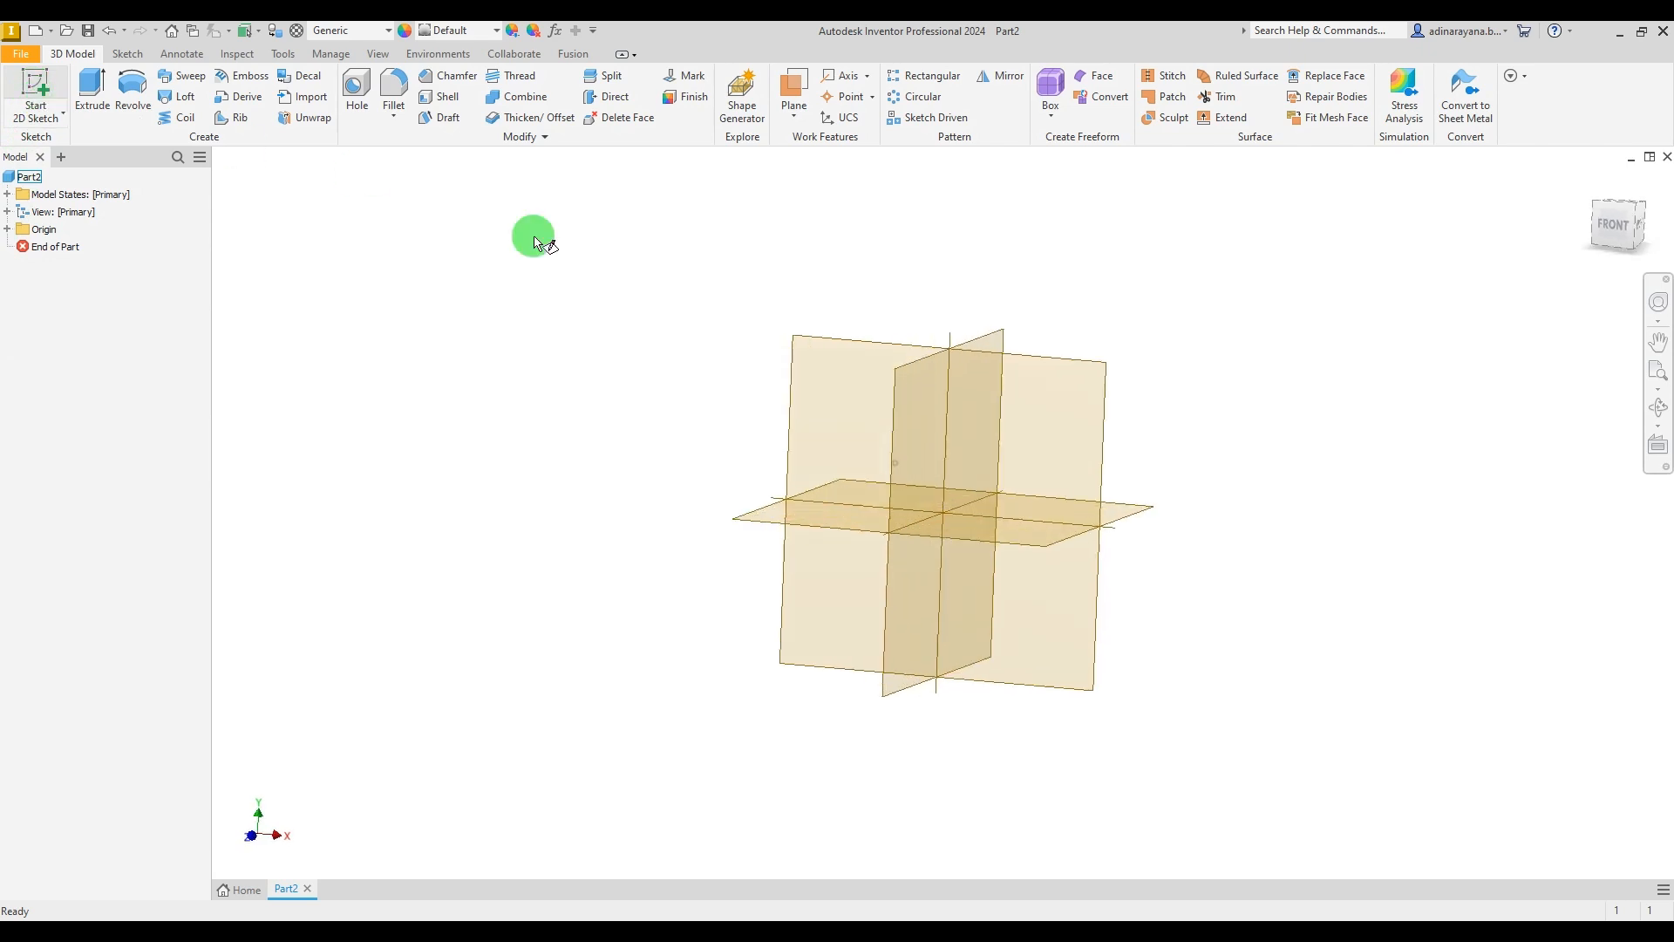
# Step: Start a sketch on the YZ plane and draw a rectangle about 15 by 11 mm from the origin
pyautogui.click(1081, 295)
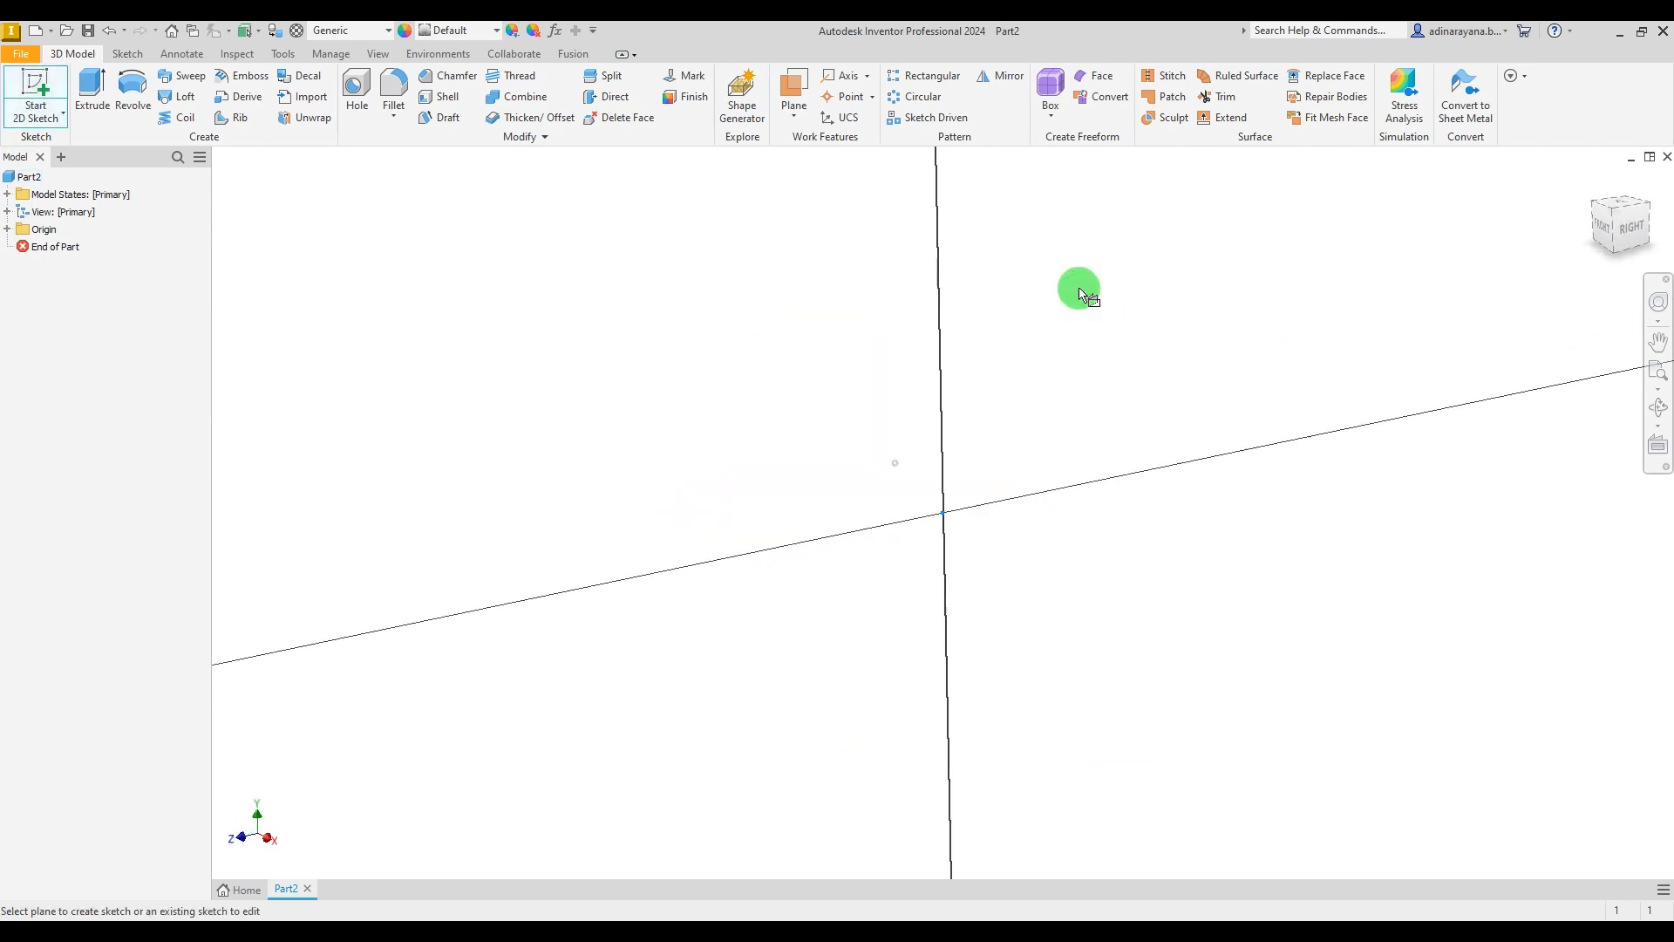
pyautogui.click(229, 90)
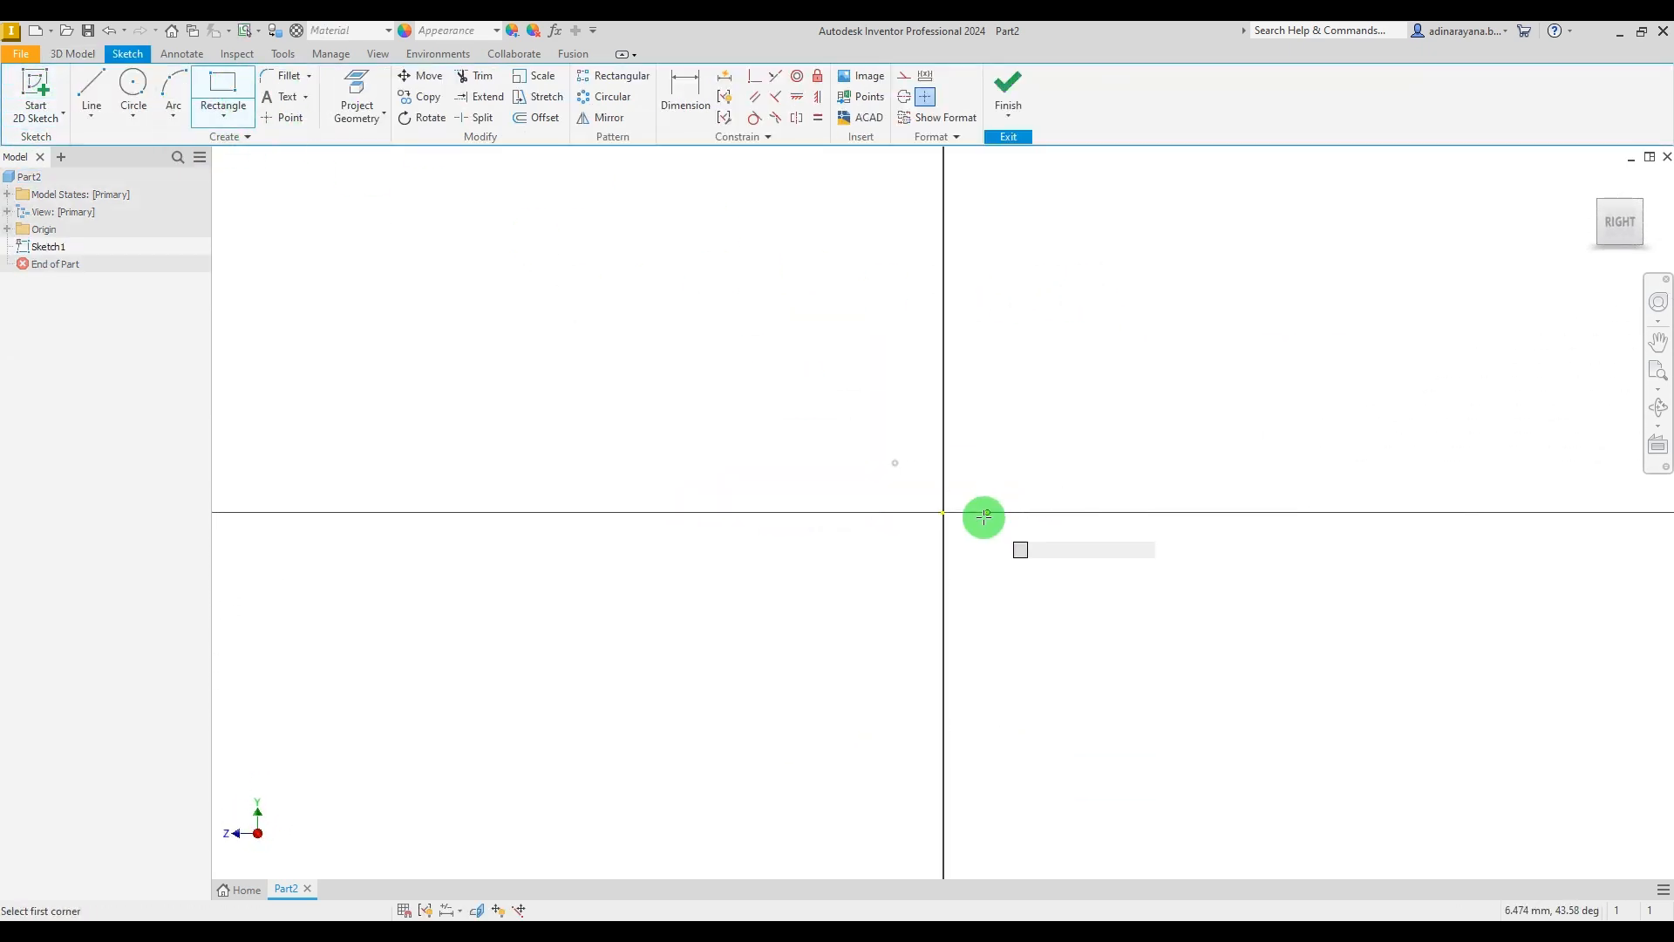
pyautogui.click(944, 513)
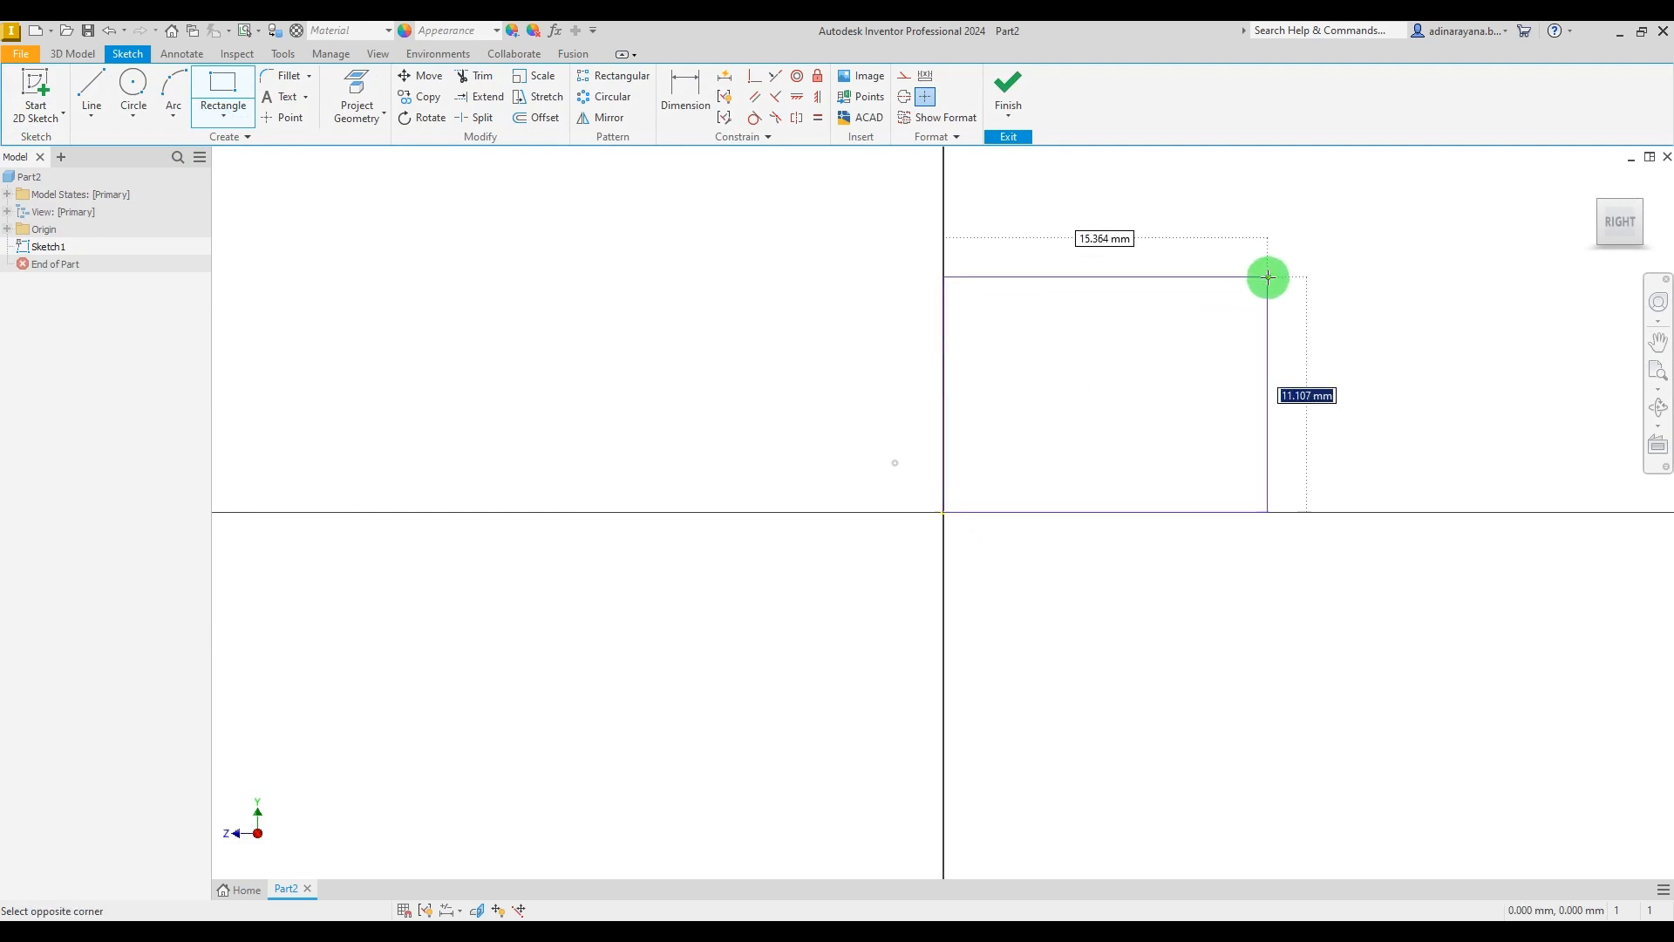
pyautogui.click(1267, 270)
pyautogui.press('Escape')
# Step: Dimension the rectangle's bottom edge and set its width to 68 mm
pyautogui.click(694, 83)
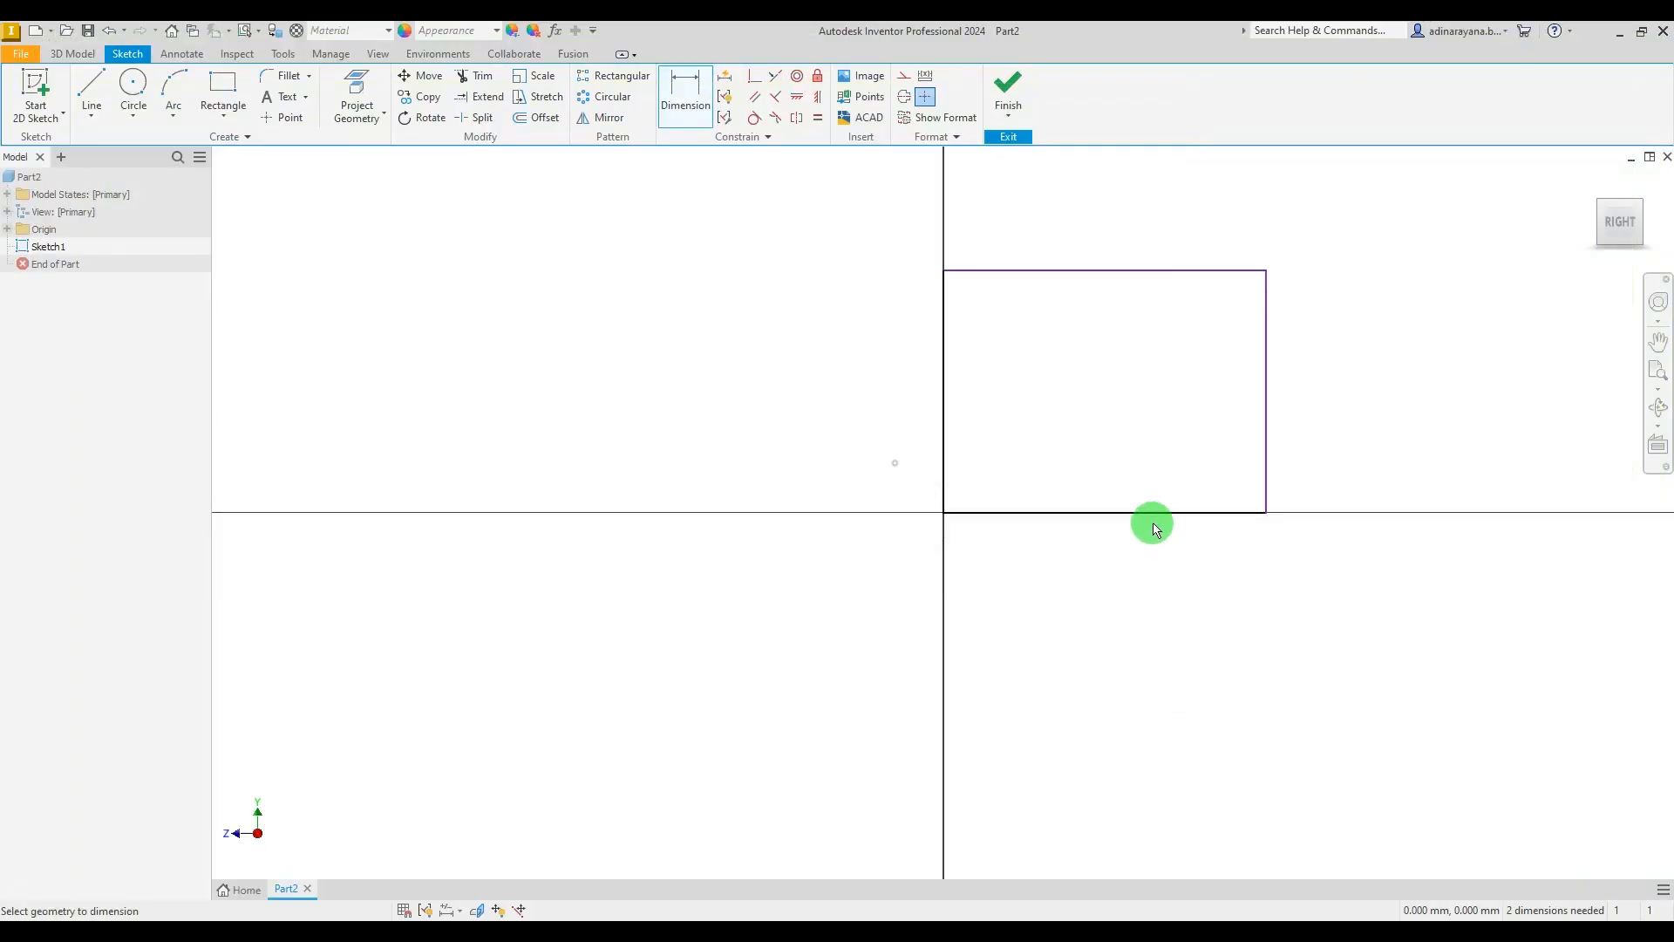
pyautogui.click(1152, 521)
pyautogui.click(1109, 573)
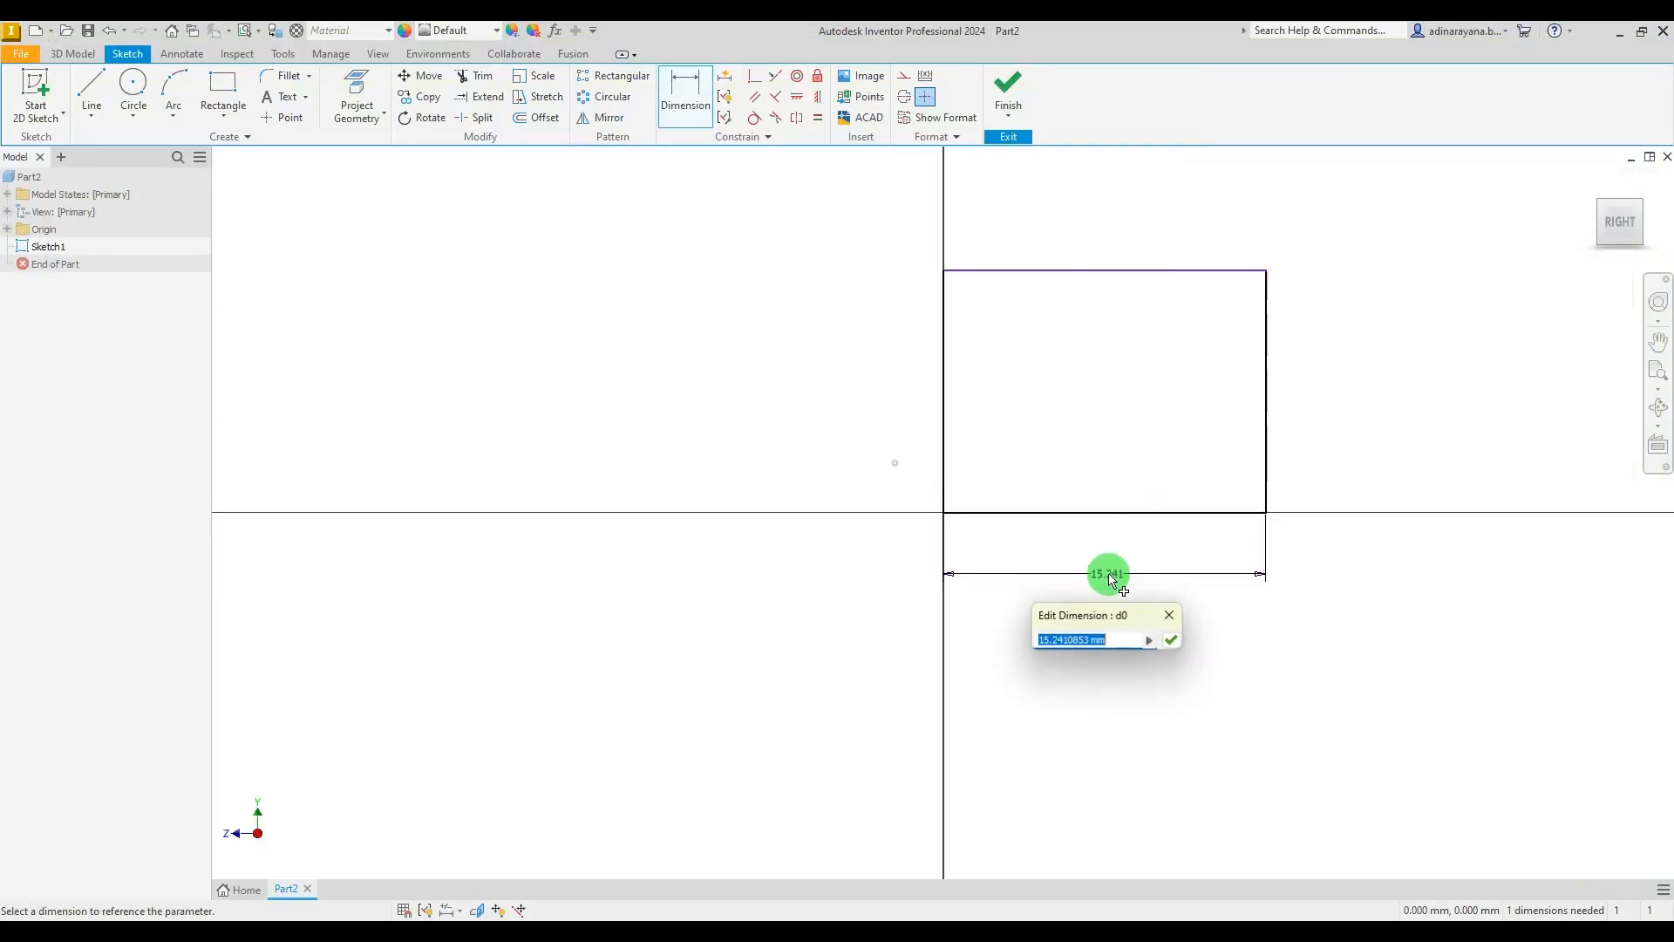
pyautogui.press('Return')
pyautogui.scroll(-5, 879, 654)
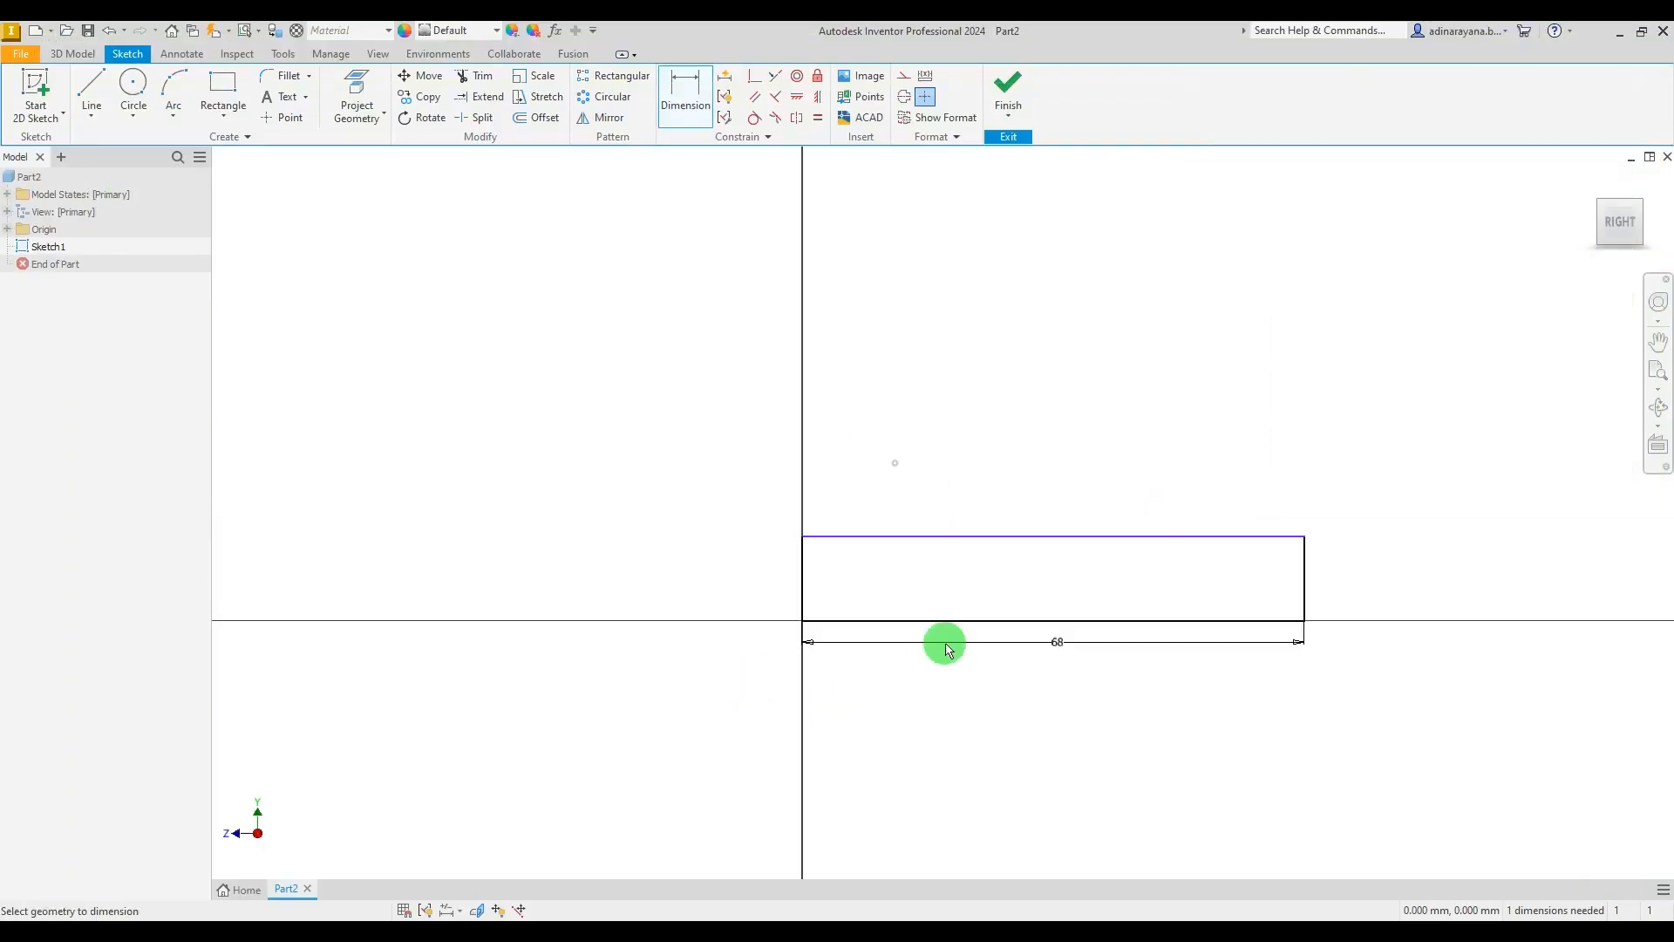
# Step: Dimension the rectangle's vertical side and set its height to 54 mm
pyautogui.click(1146, 616)
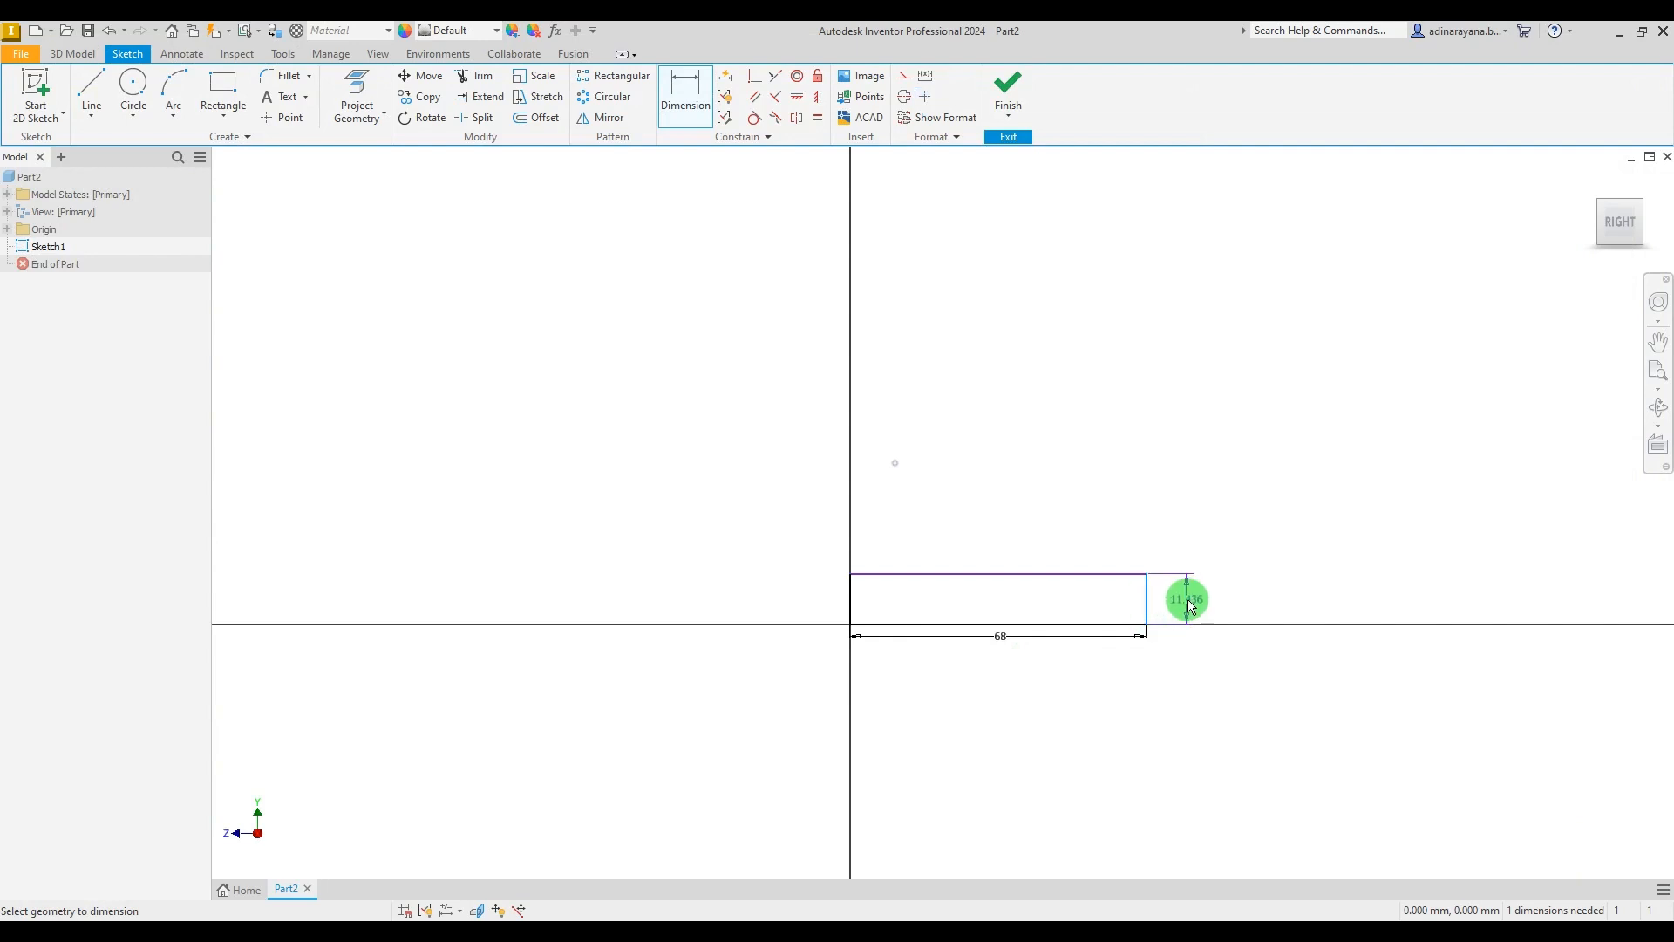
pyautogui.click(1186, 601)
pyautogui.write('54')
pyautogui.press('Return')
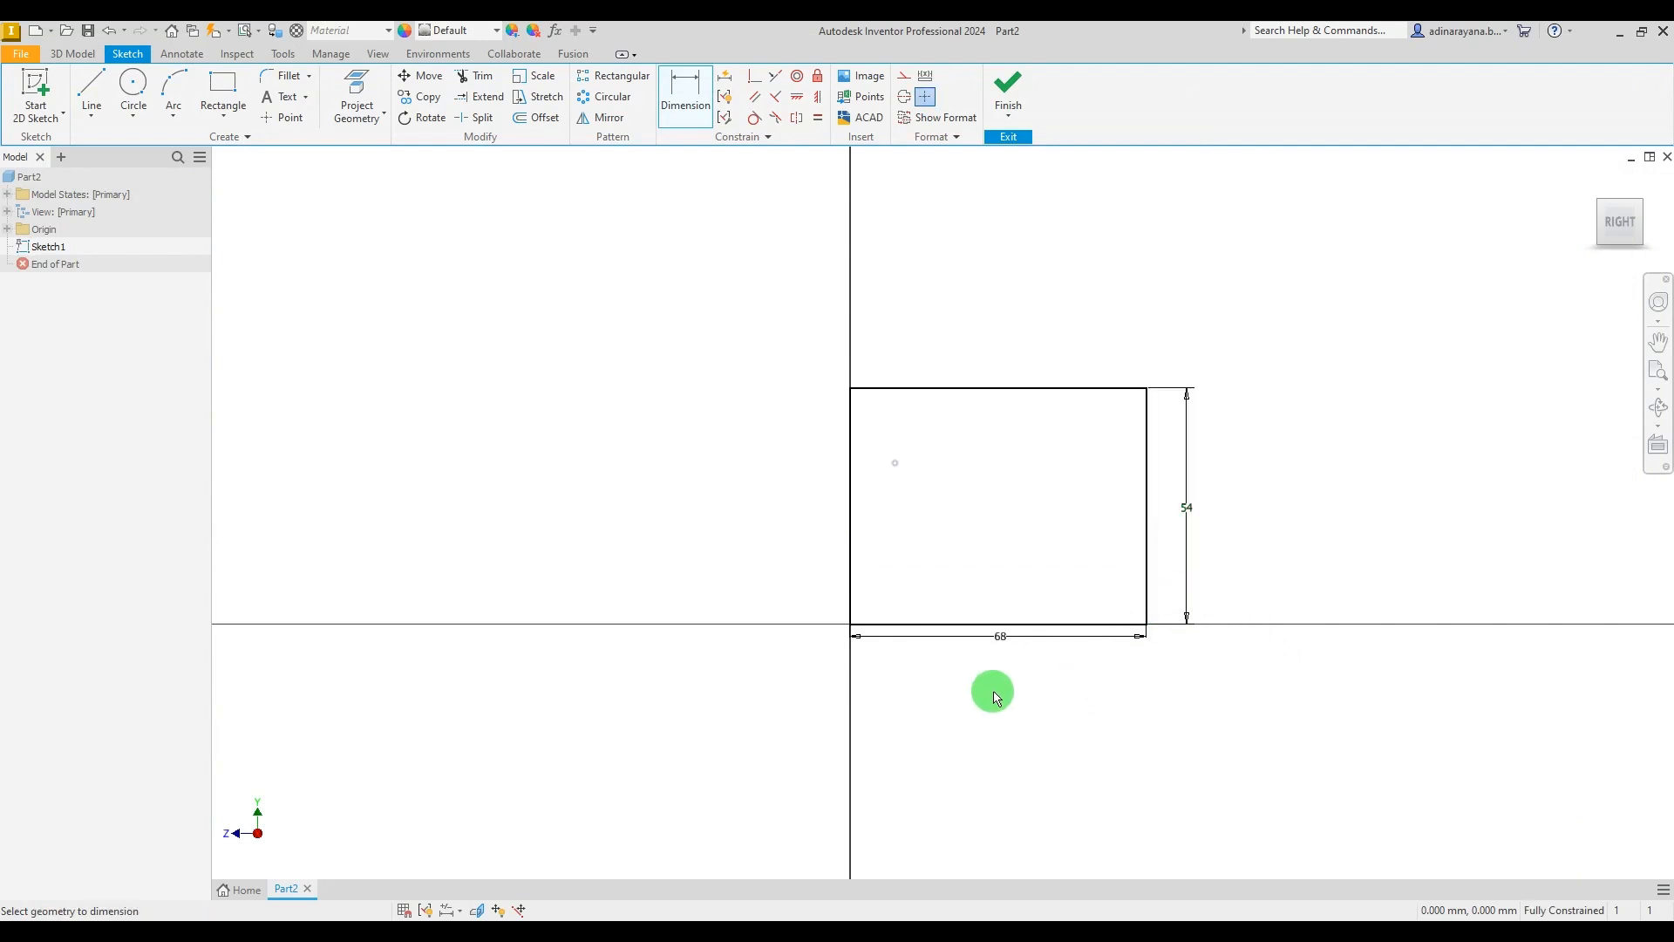
pyautogui.scroll(-3, 991, 692)
pyautogui.scroll(5, 1020, 710)
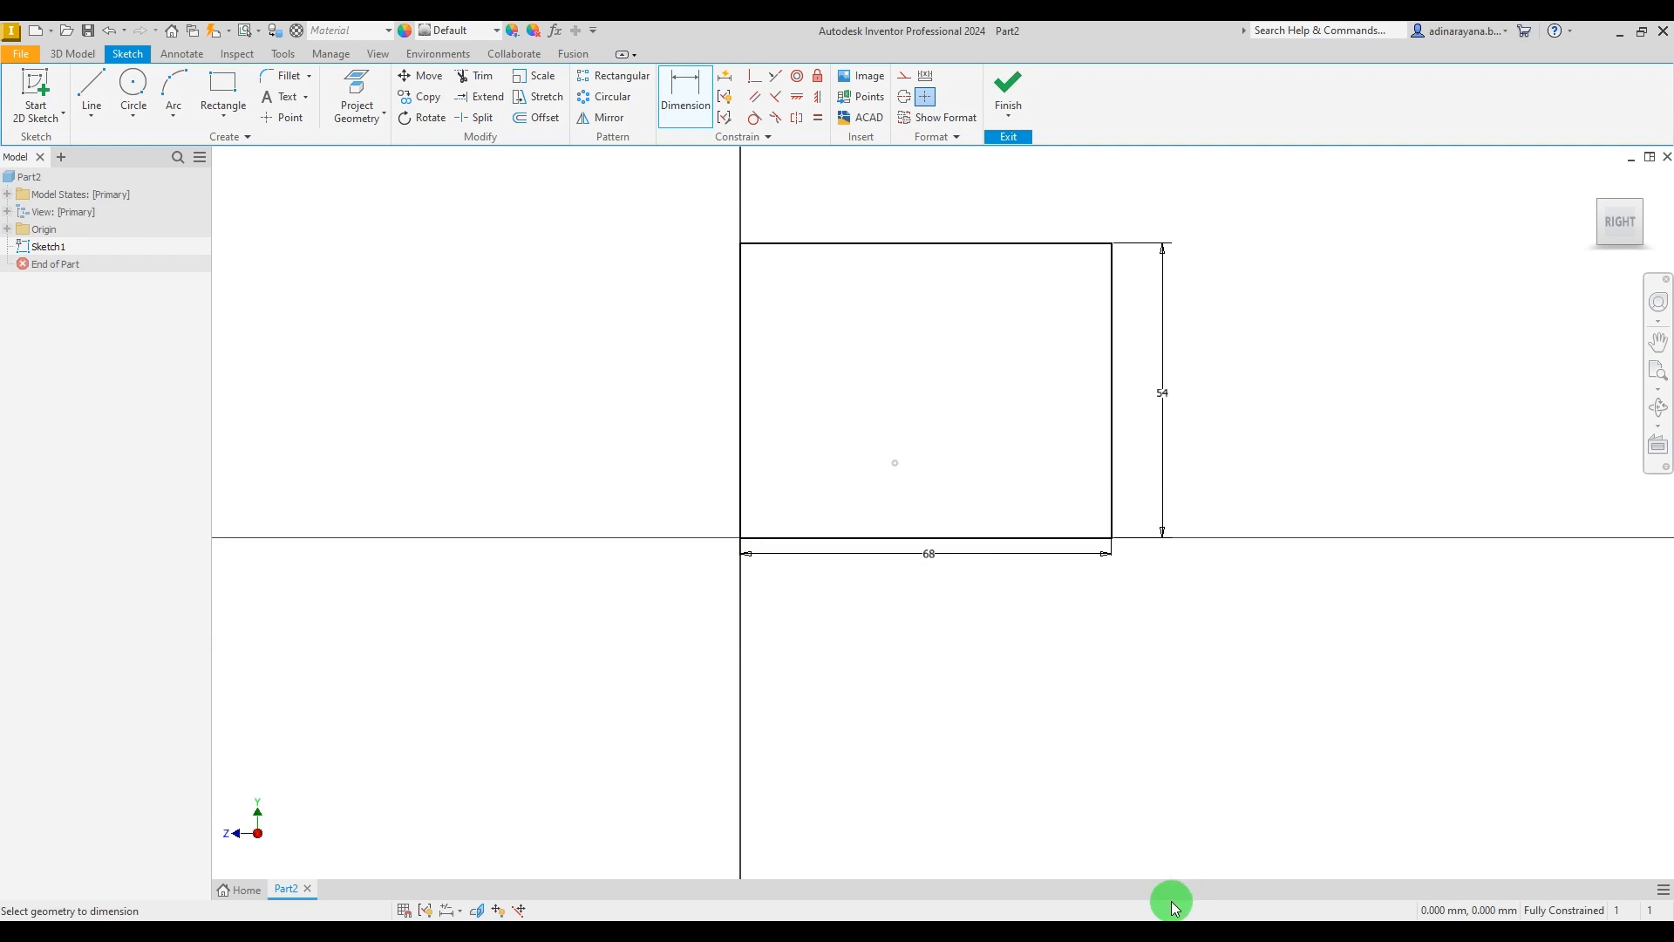
# Step: Consult the reference image 35.jpg and draw two connected lines forming a notch about 15 by 13 mm in the rectangle's lower-right corner
pyautogui.hotkey('alt', 'Tab')
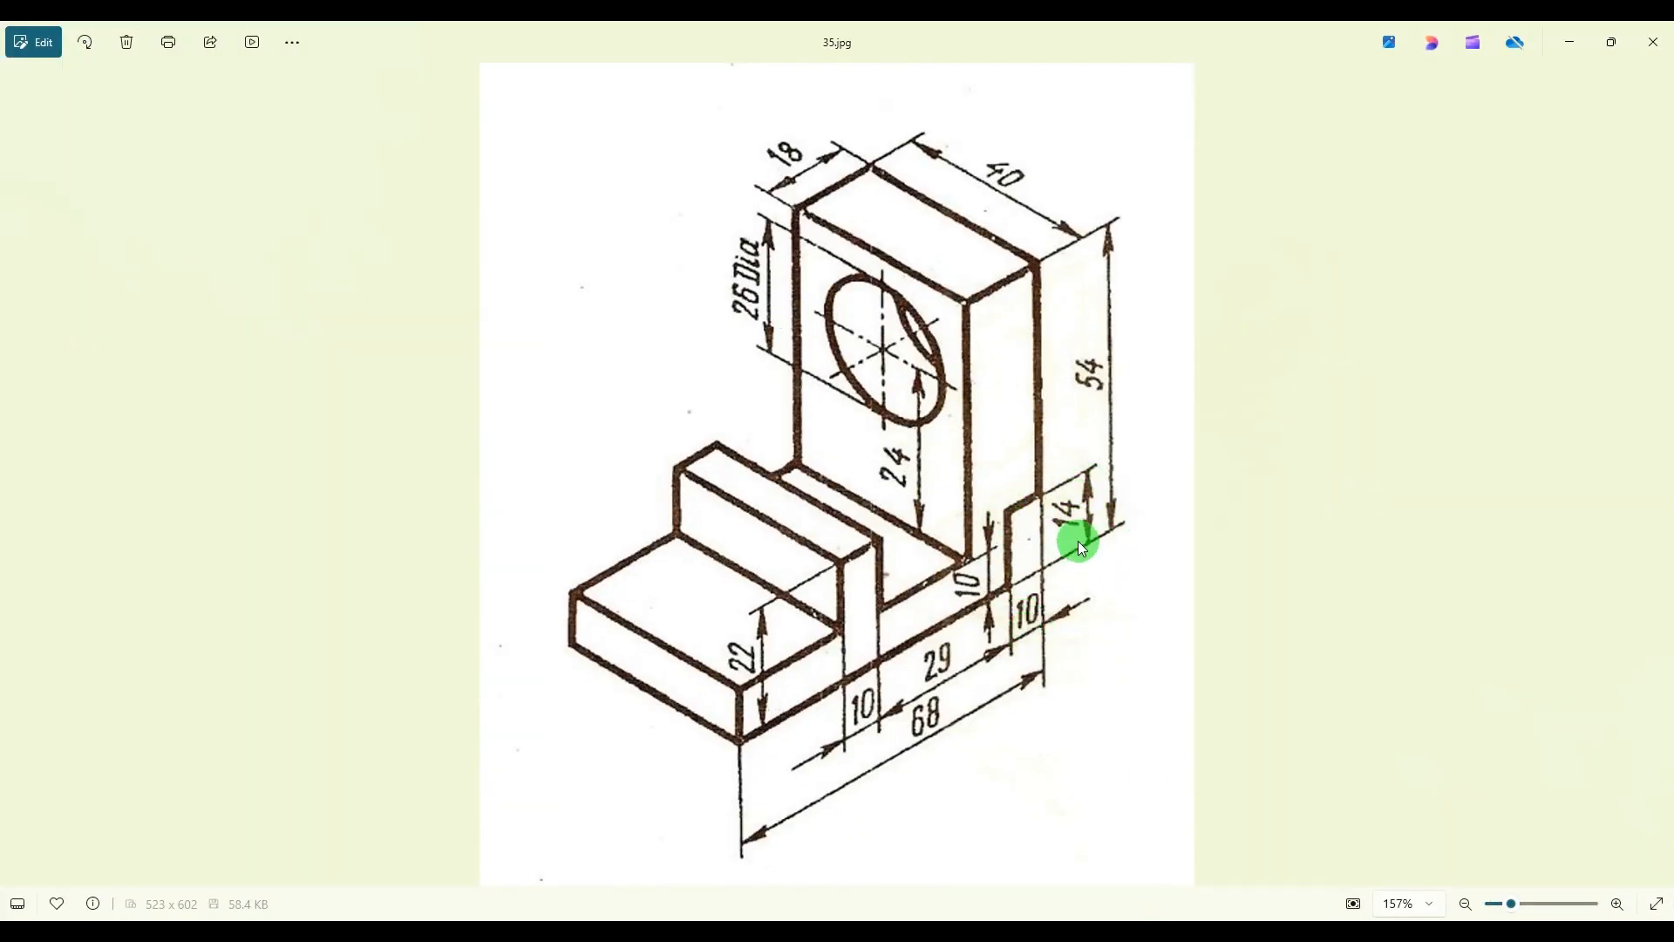
pyautogui.hotkey('alt', 'Tab')
pyautogui.click(93, 86)
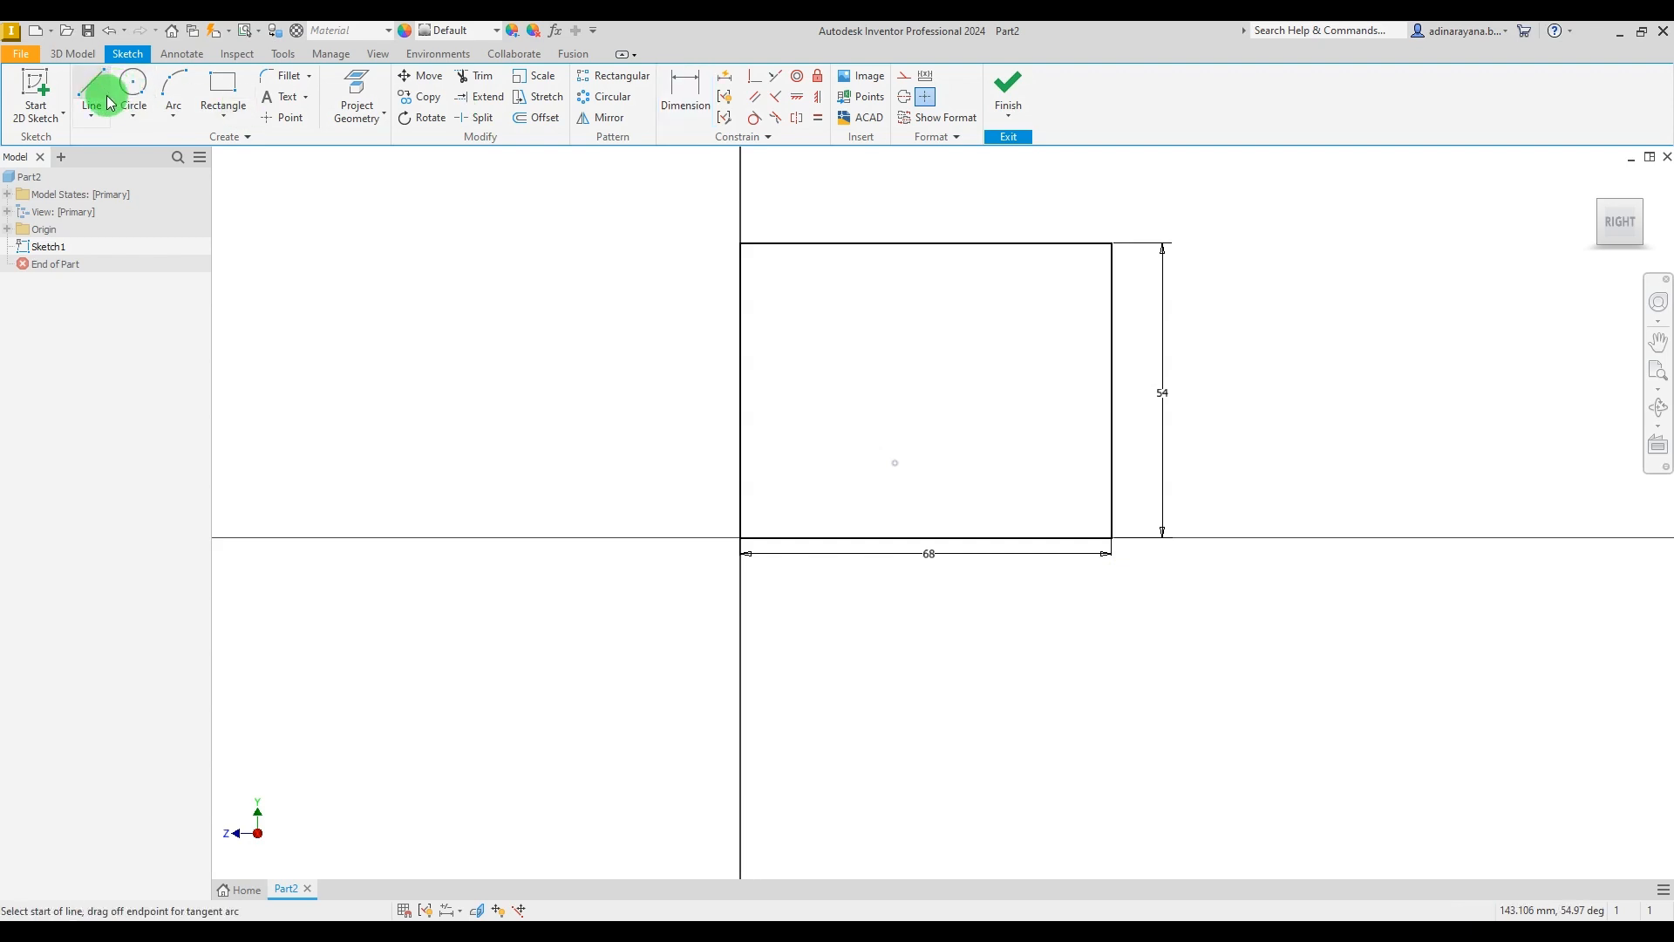
pyautogui.click(1111, 469)
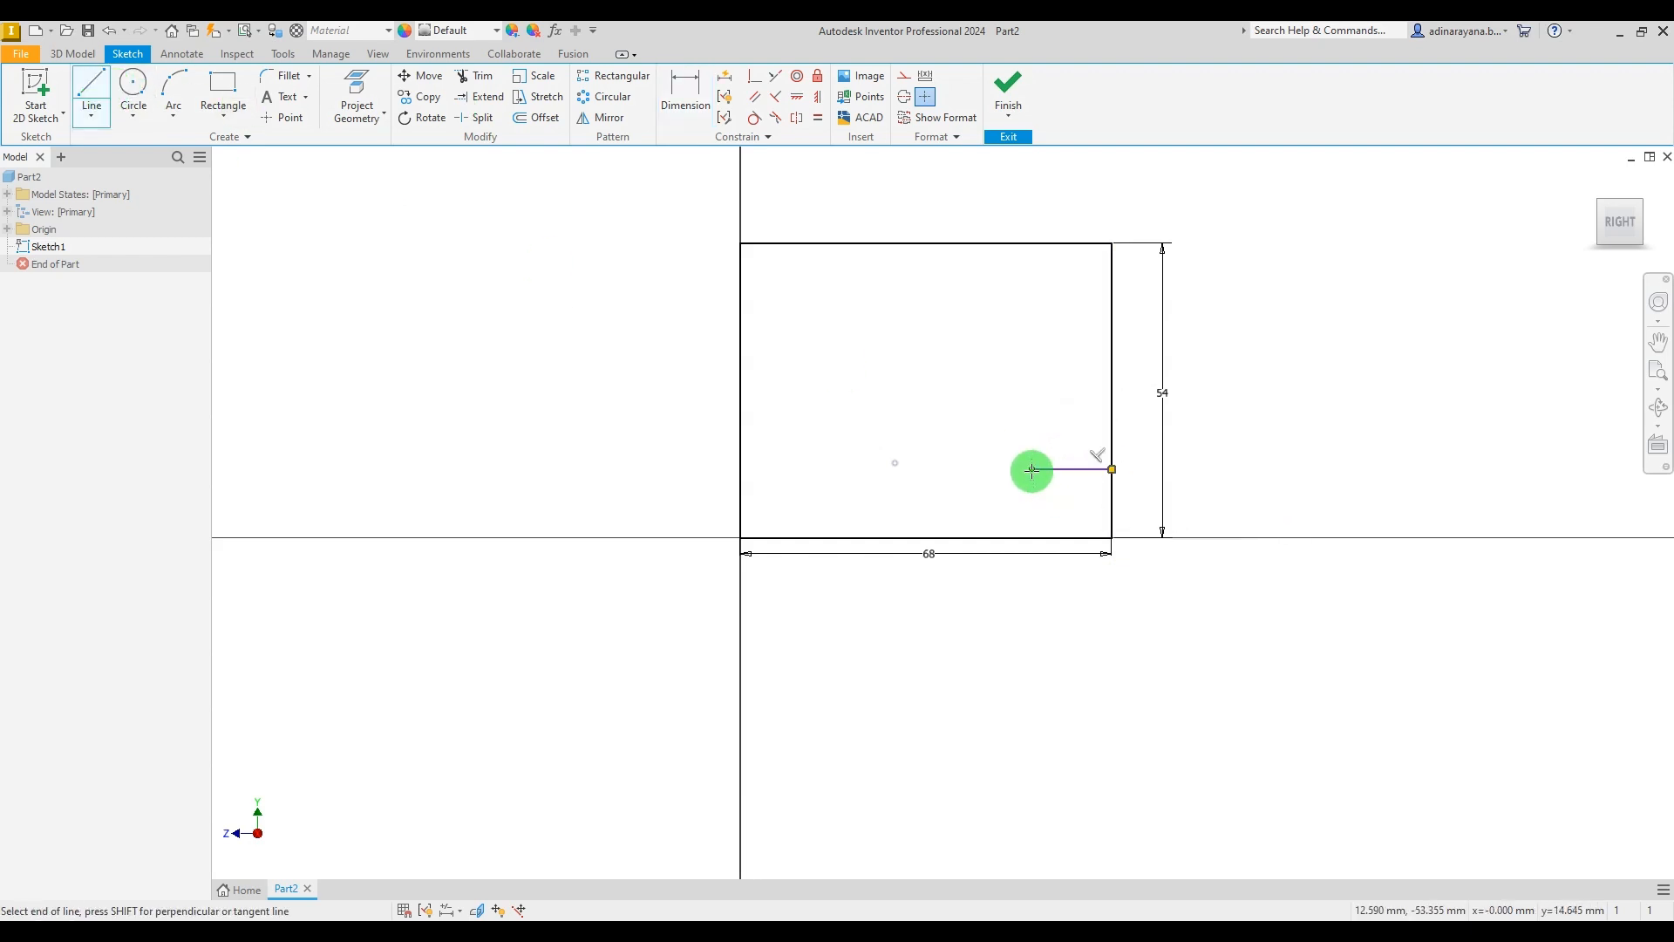
pyautogui.click(1033, 538)
pyautogui.press('Escape')
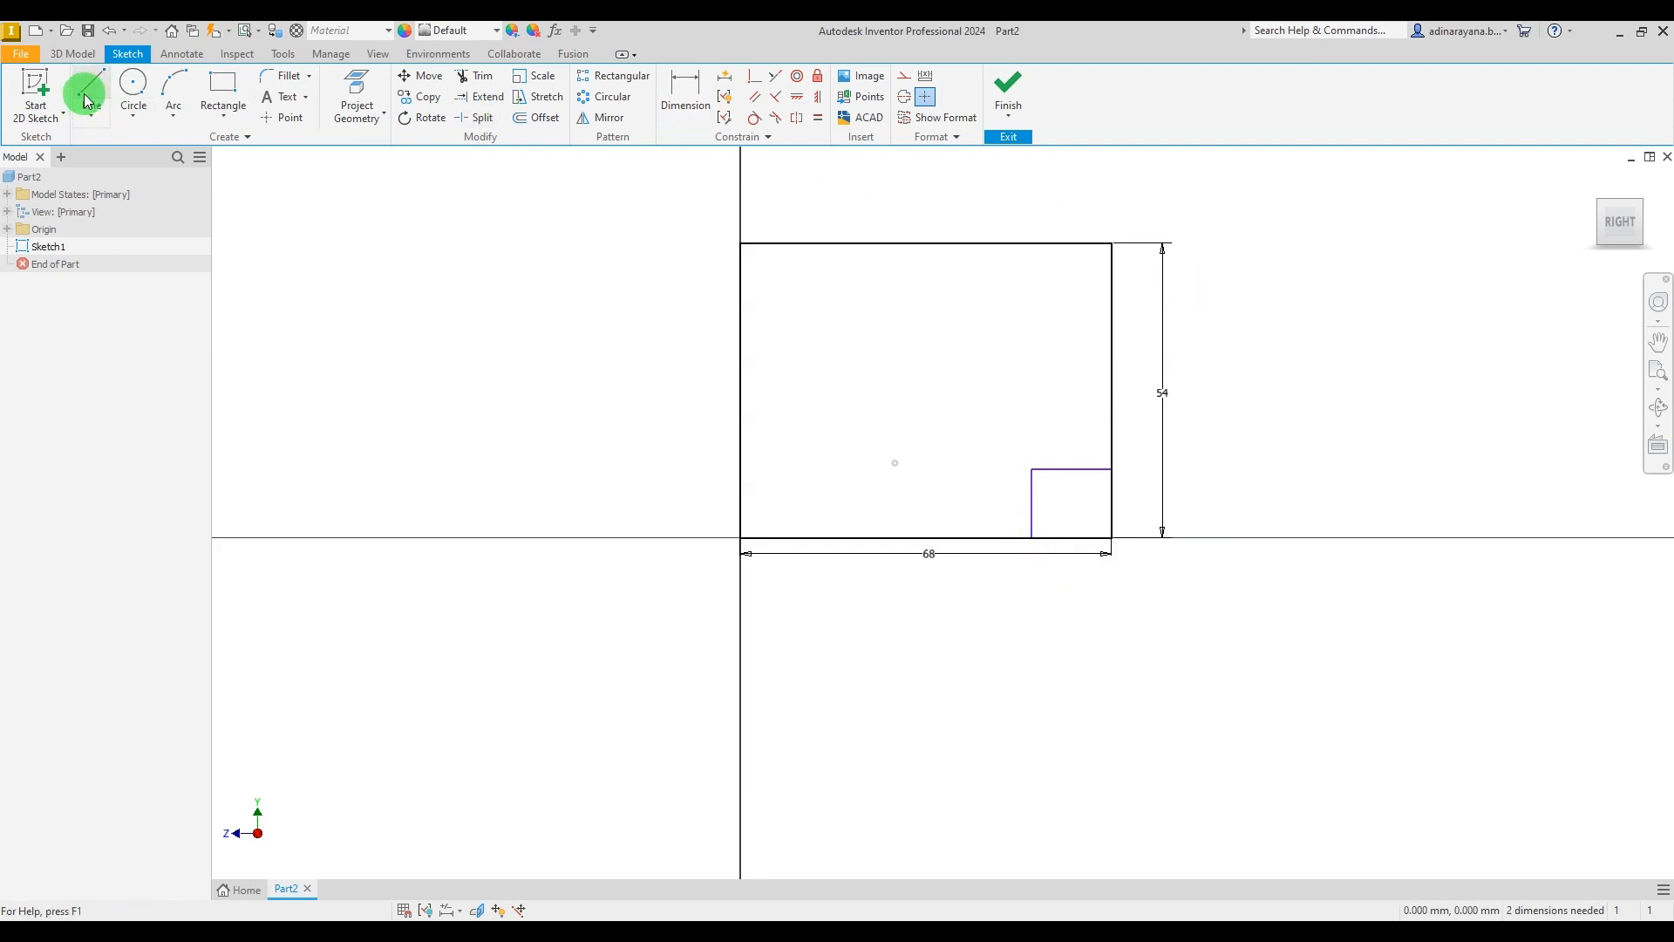
# Step: Dimension the corner notch horizontally and set its width to 10 mm
pyautogui.click(686, 85)
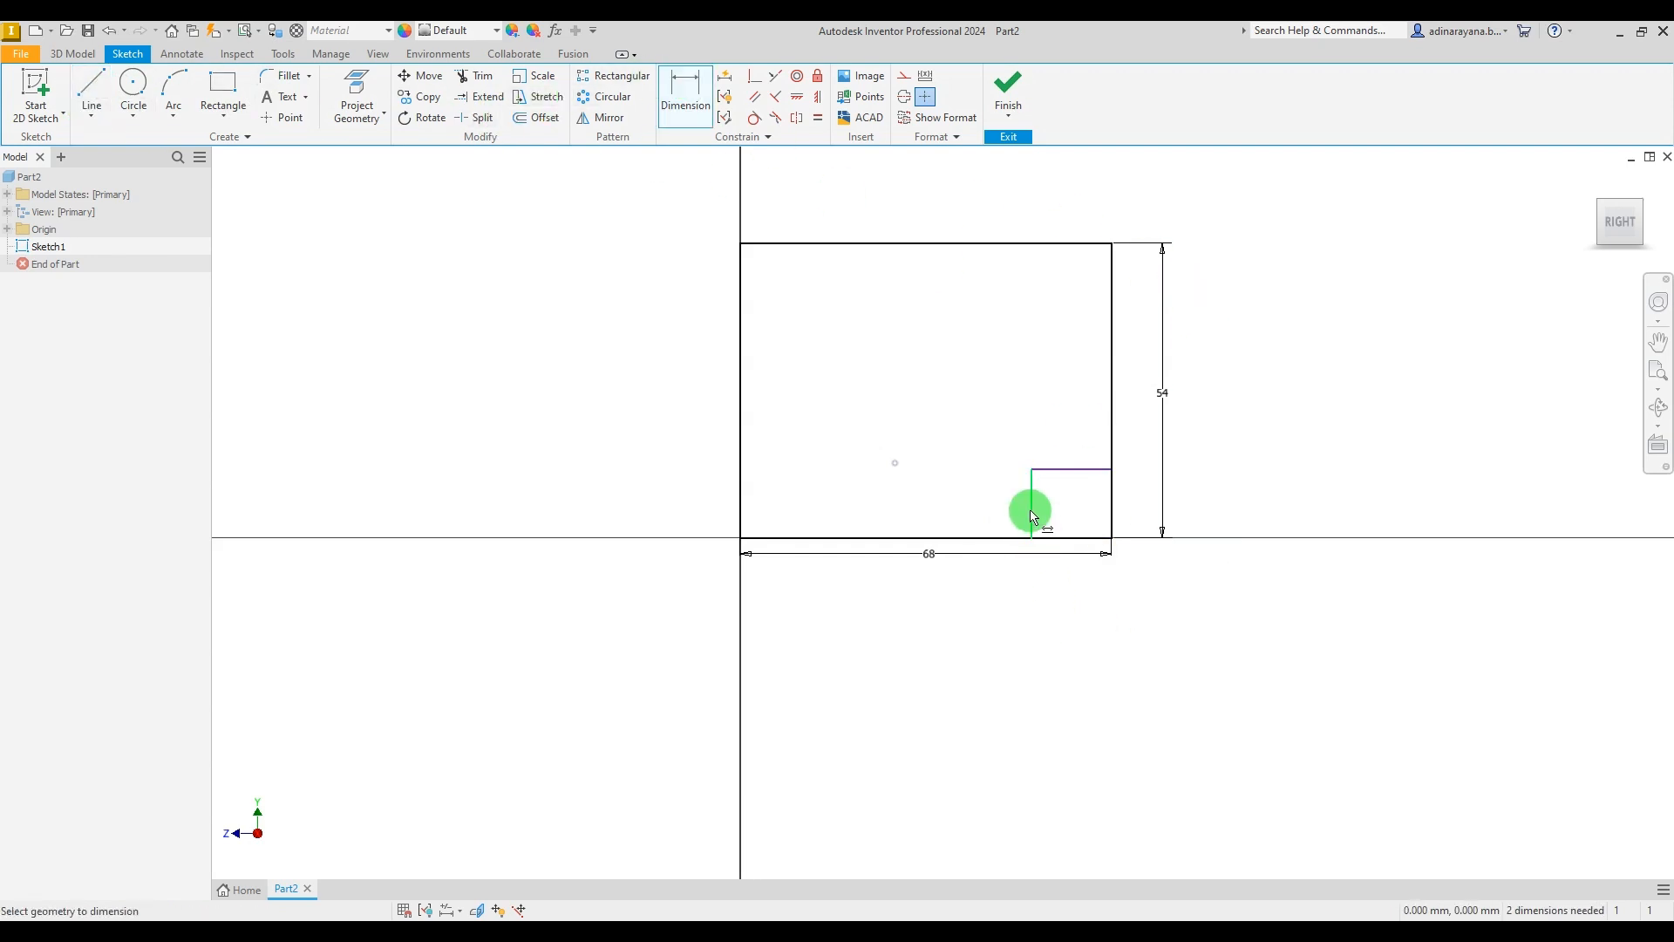
pyautogui.click(1111, 518)
pyautogui.scroll(5, 1072, 550)
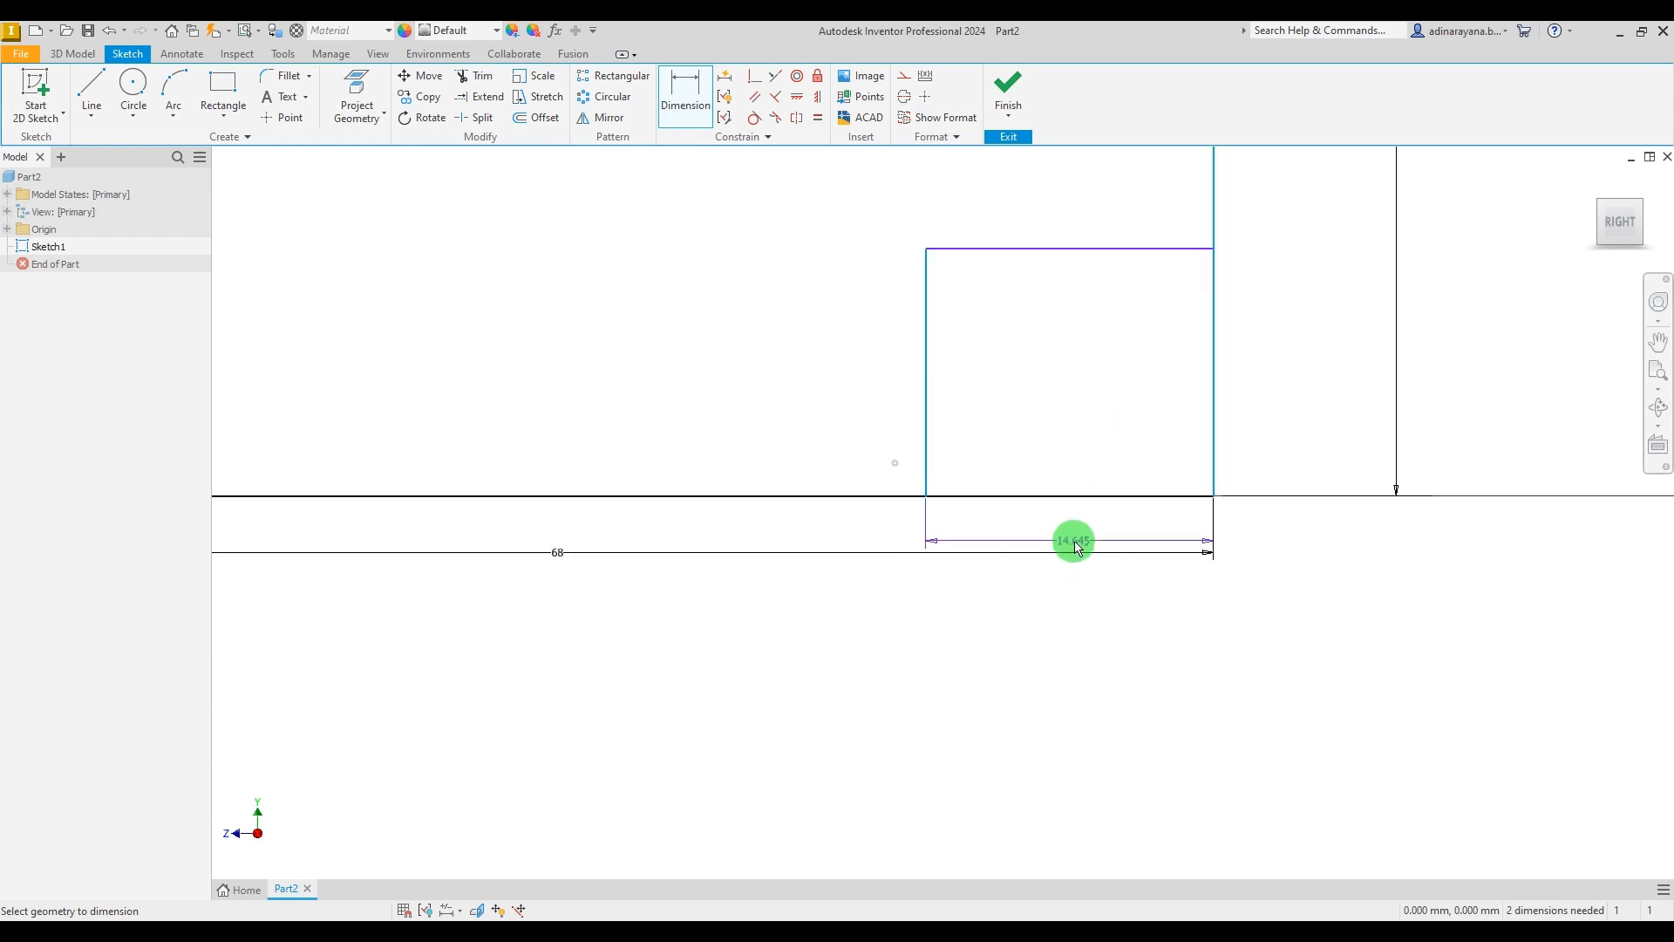
pyautogui.click(1080, 532)
pyautogui.press('Return')
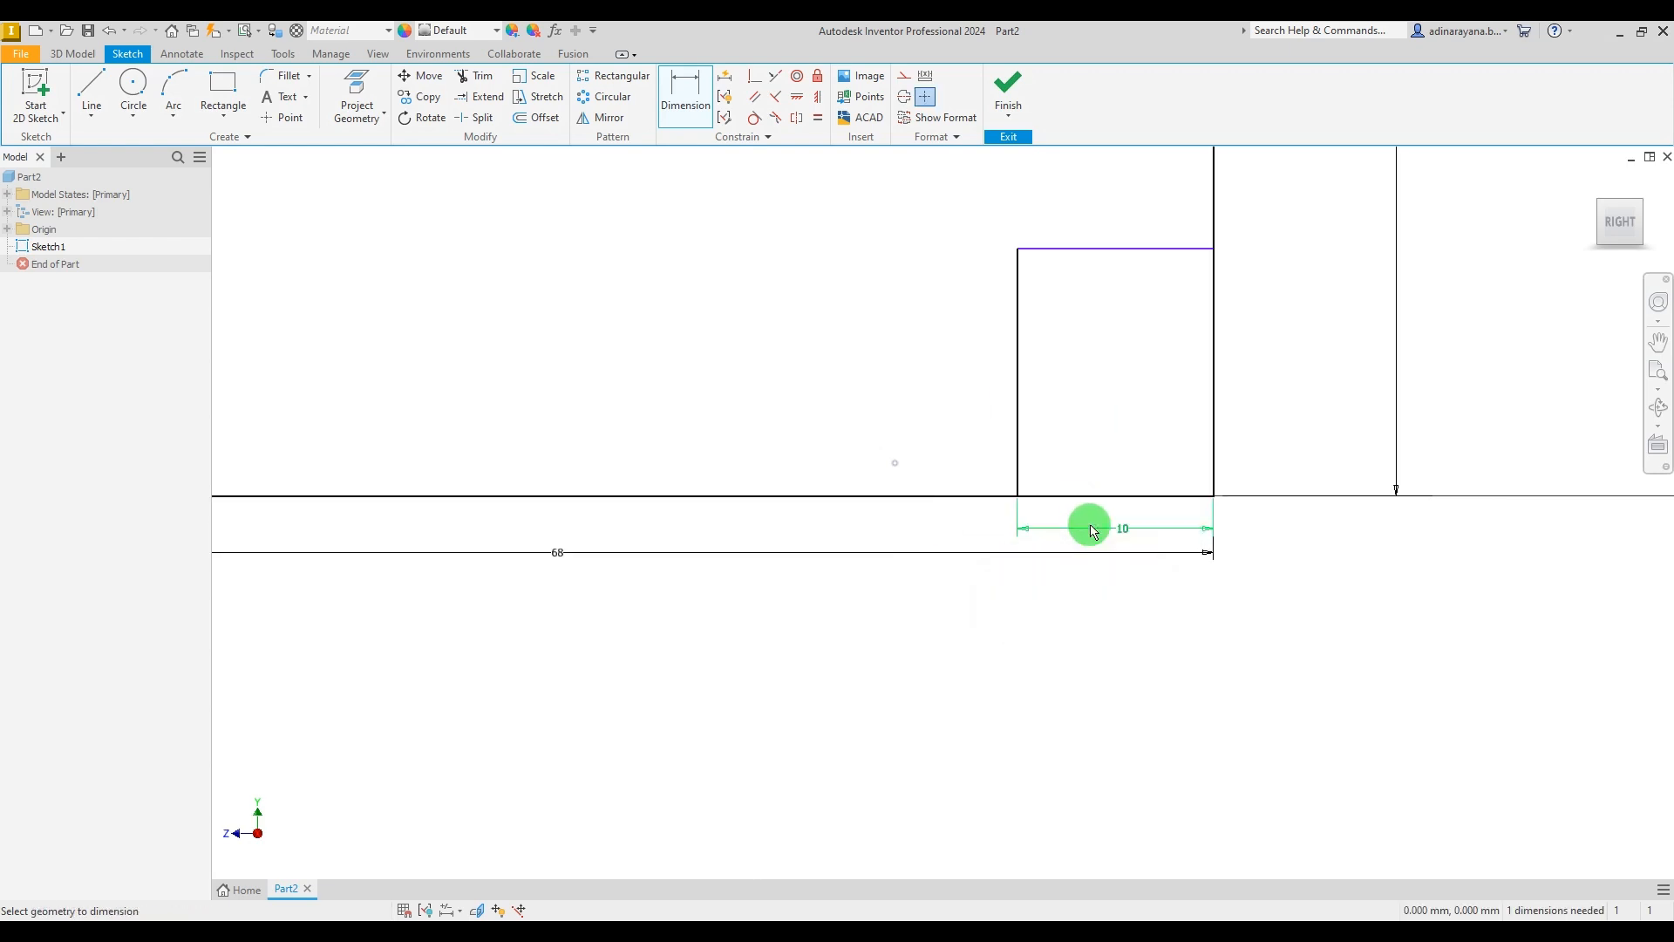
# Step: Move the 68 mm and 10 mm dimensions farther below the rectangle, keeping the 10 mm one closer to the profile
pyautogui.scroll(-3, 997, 605)
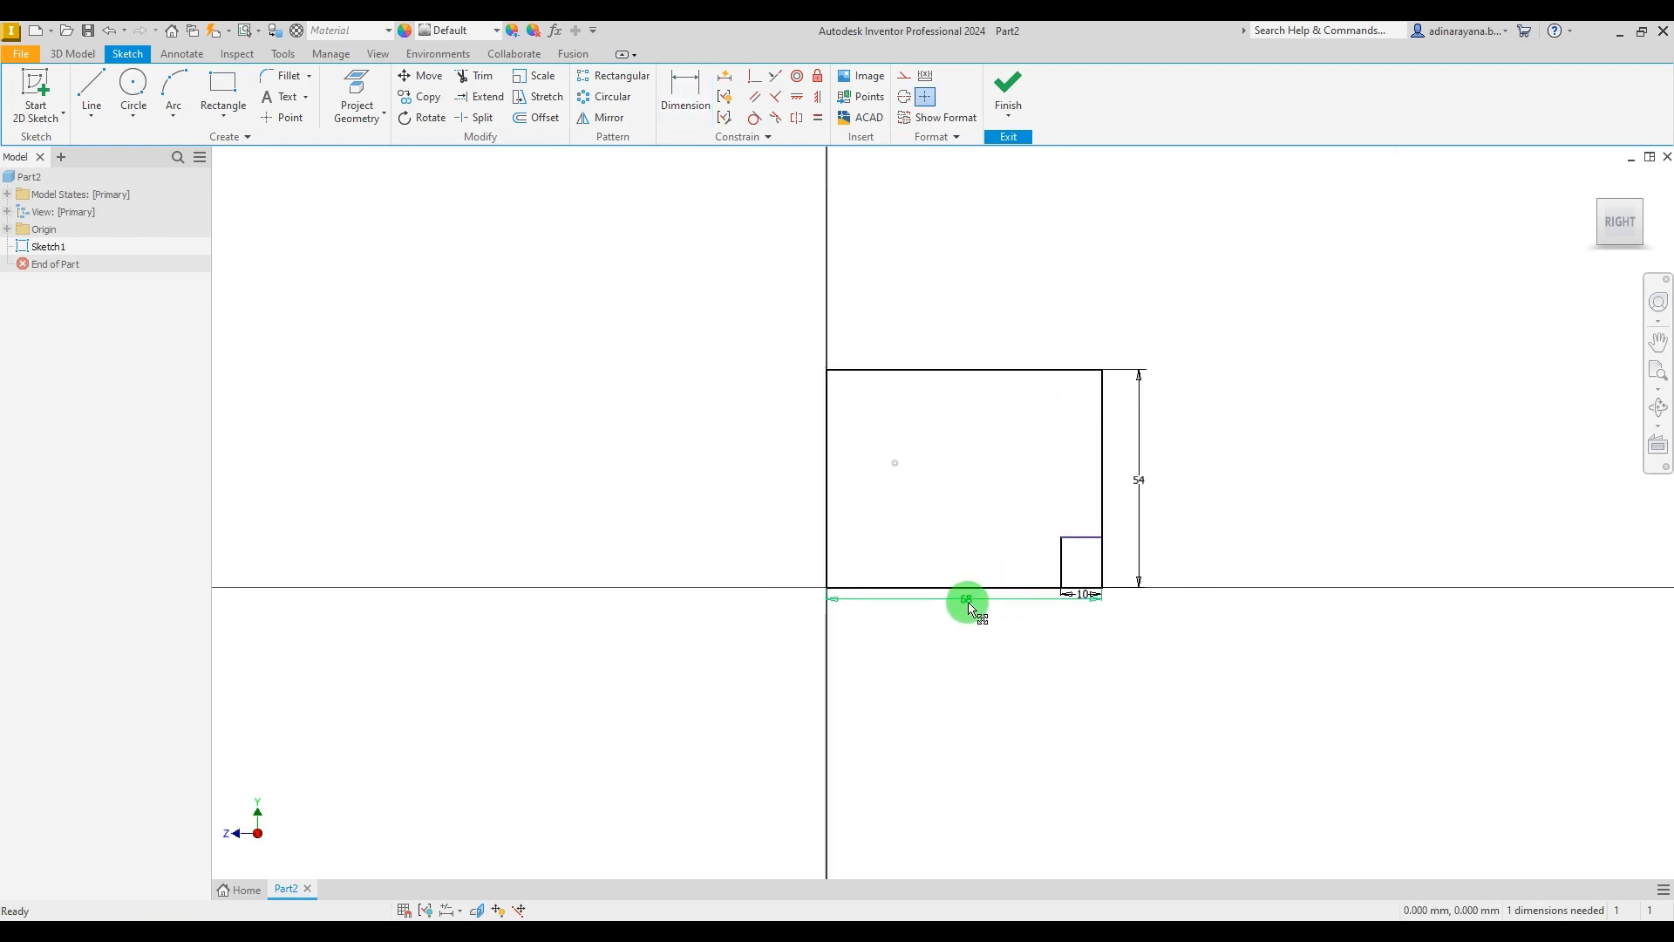
pyautogui.click(1017, 651)
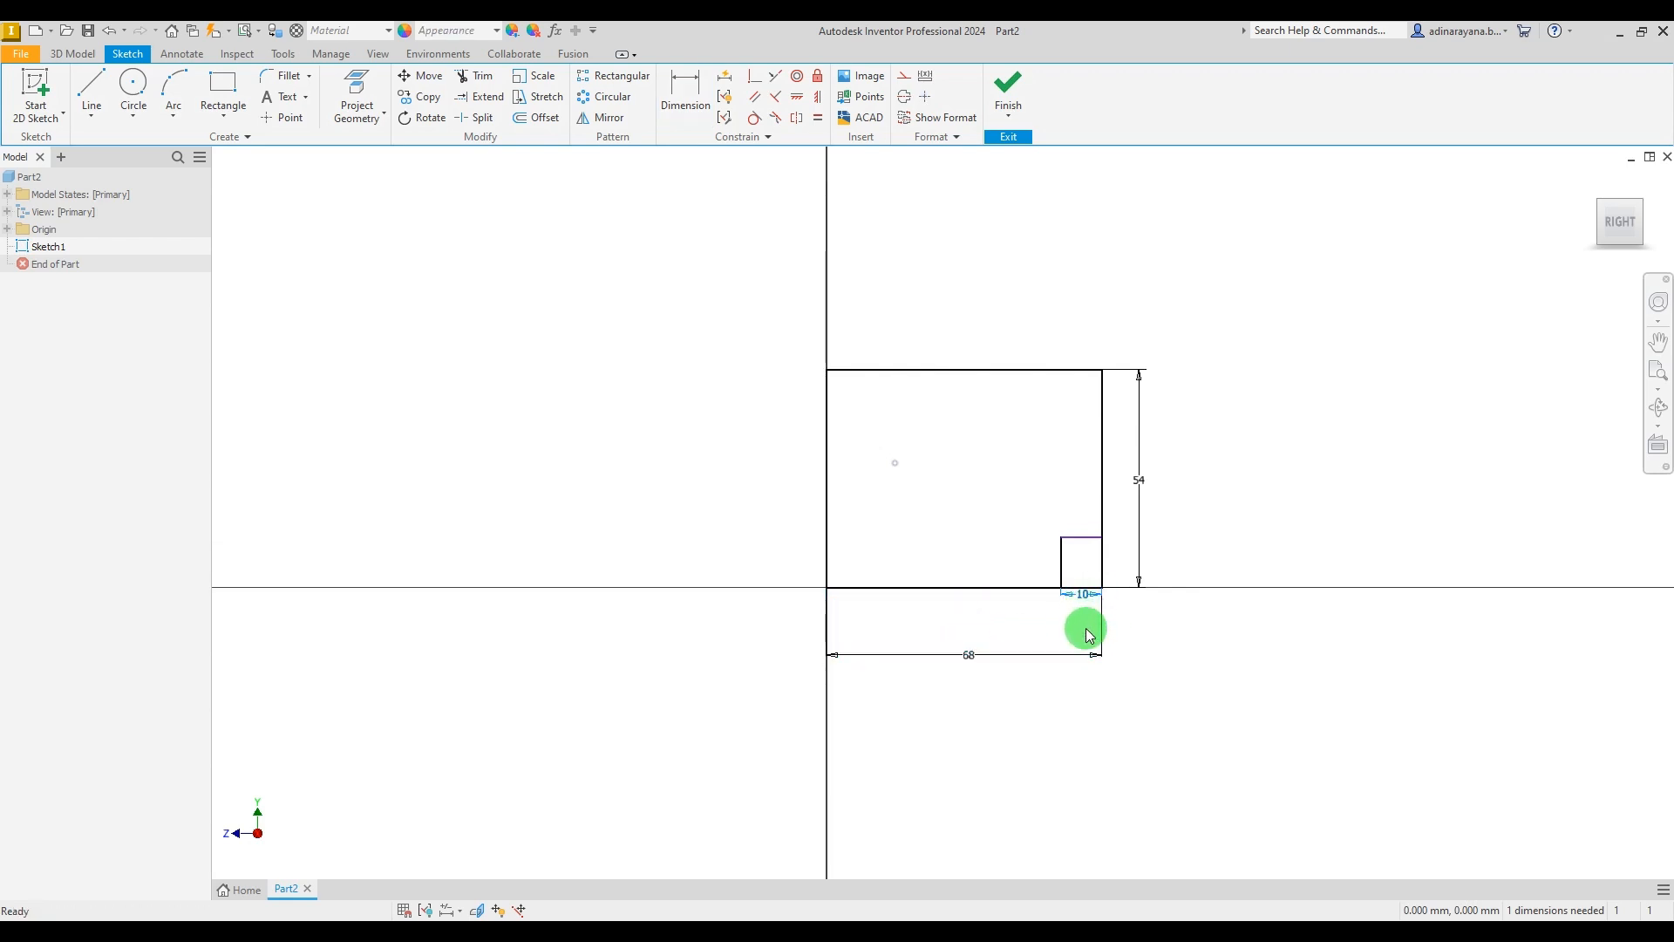
pyautogui.moveTo(1084, 598); pyautogui.dragTo(1084, 624)
pyautogui.scroll(3, 1147, 553)
# Step: Dimension the notch's upper line from the rectangle's bottom edge and set its height to 14 mm
pyautogui.click(229, 102)
pyautogui.click(686, 92)
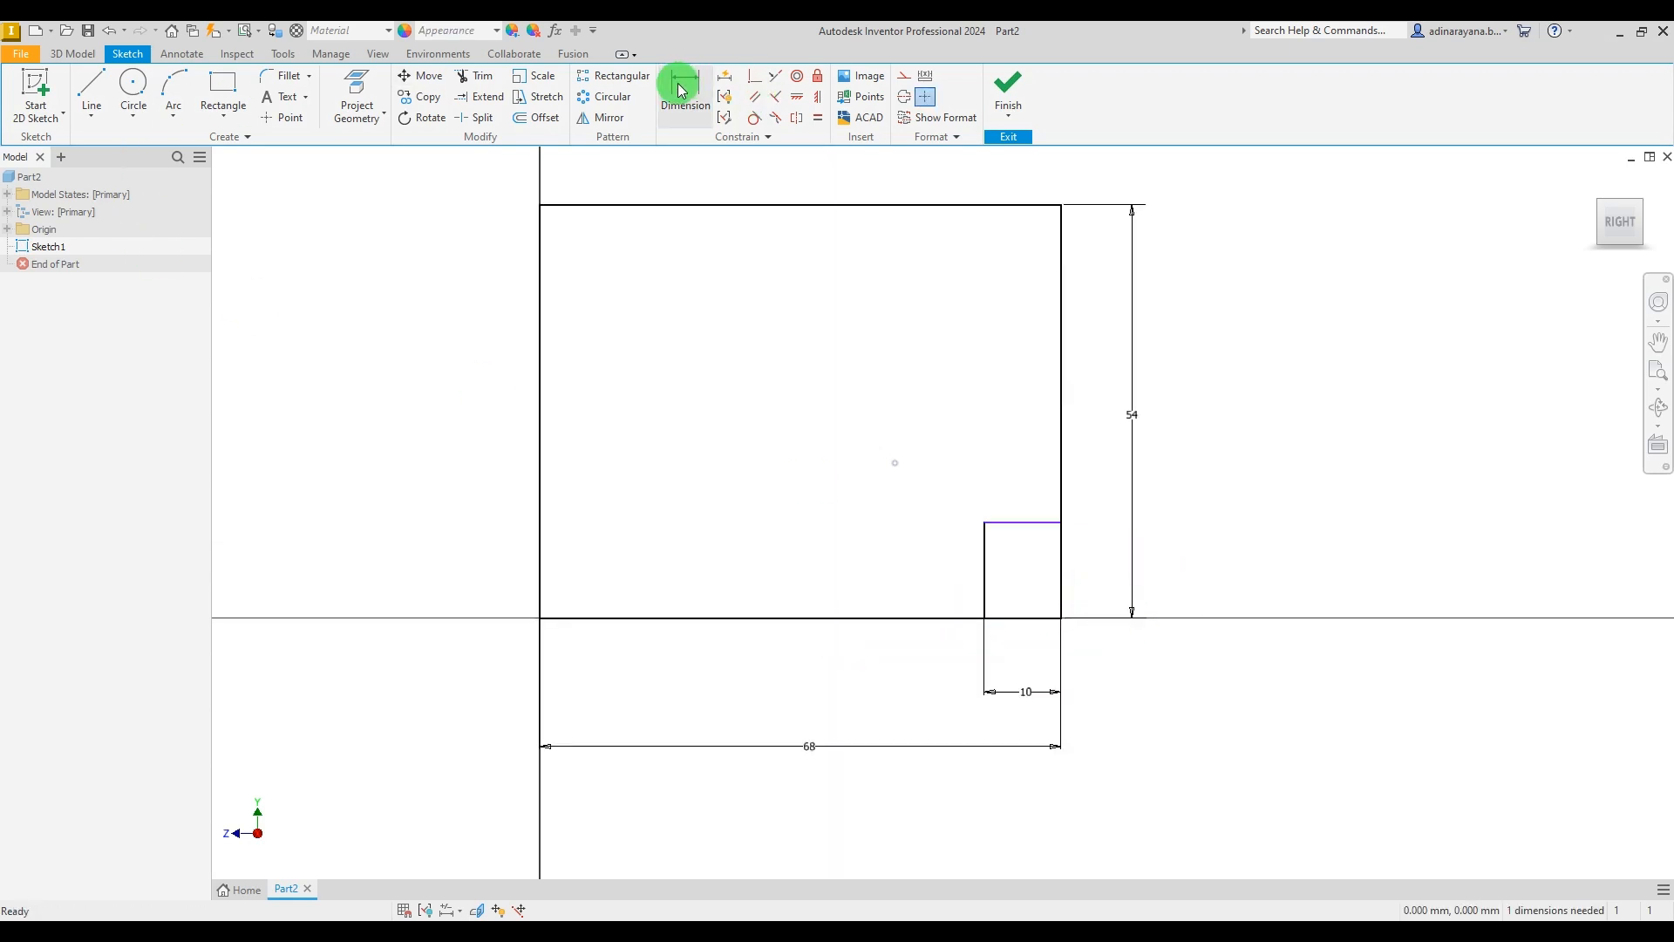
pyautogui.click(1020, 617)
pyautogui.click(1034, 523)
pyautogui.click(1095, 564)
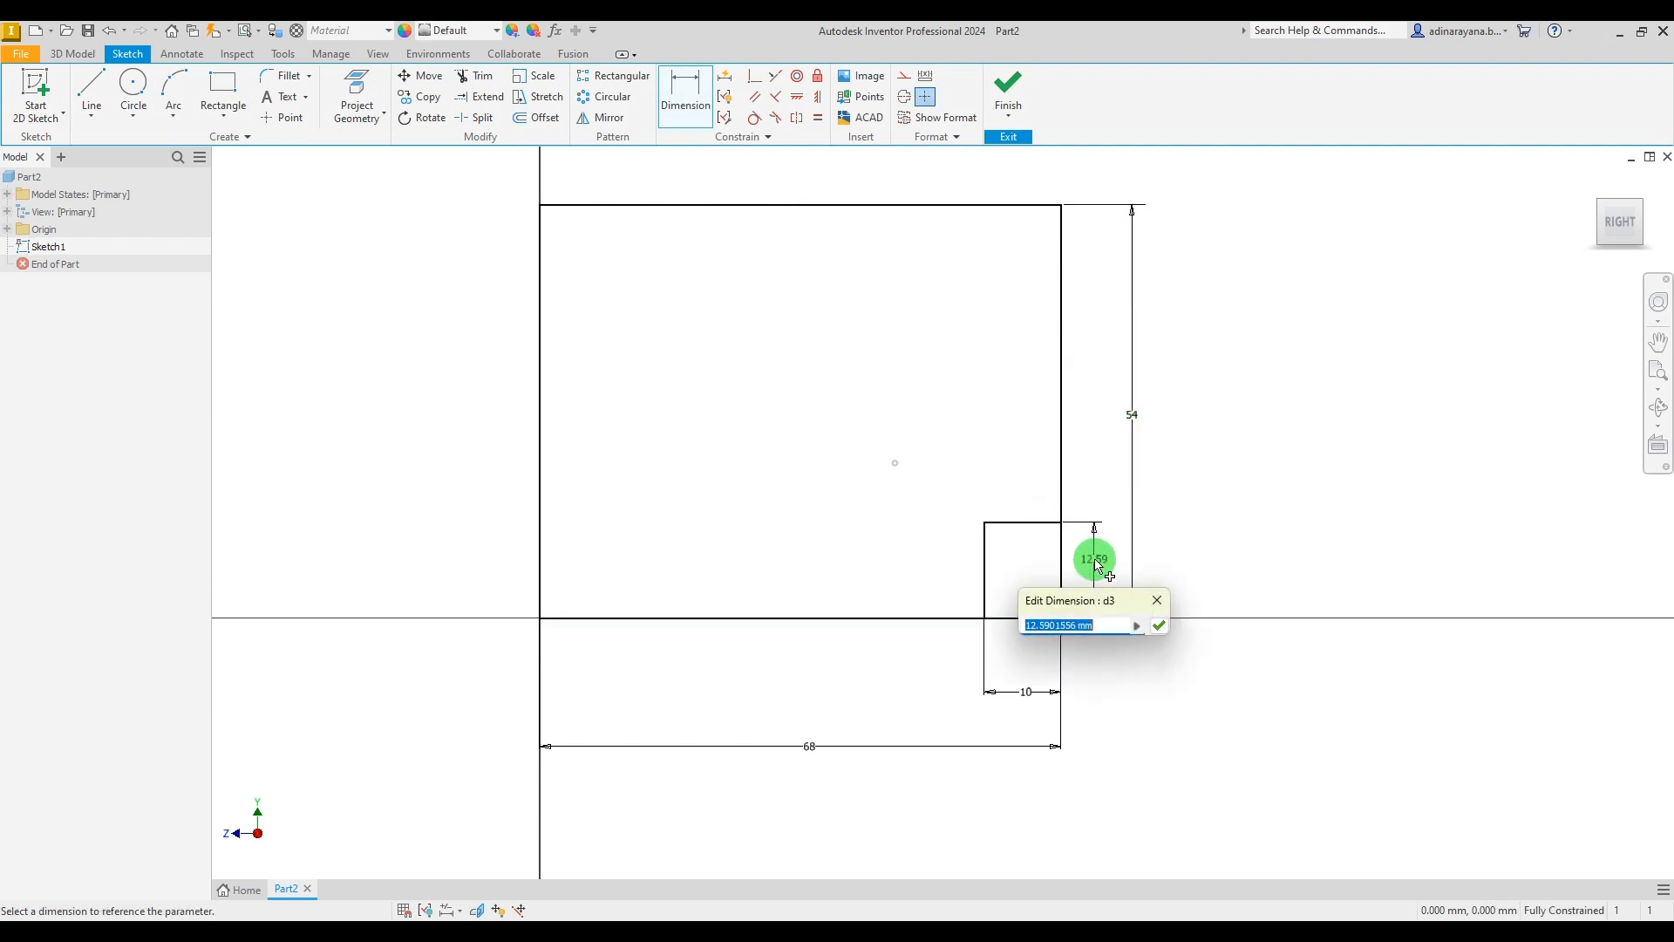
pyautogui.press('Return')
pyautogui.scroll(-2, 1103, 605)
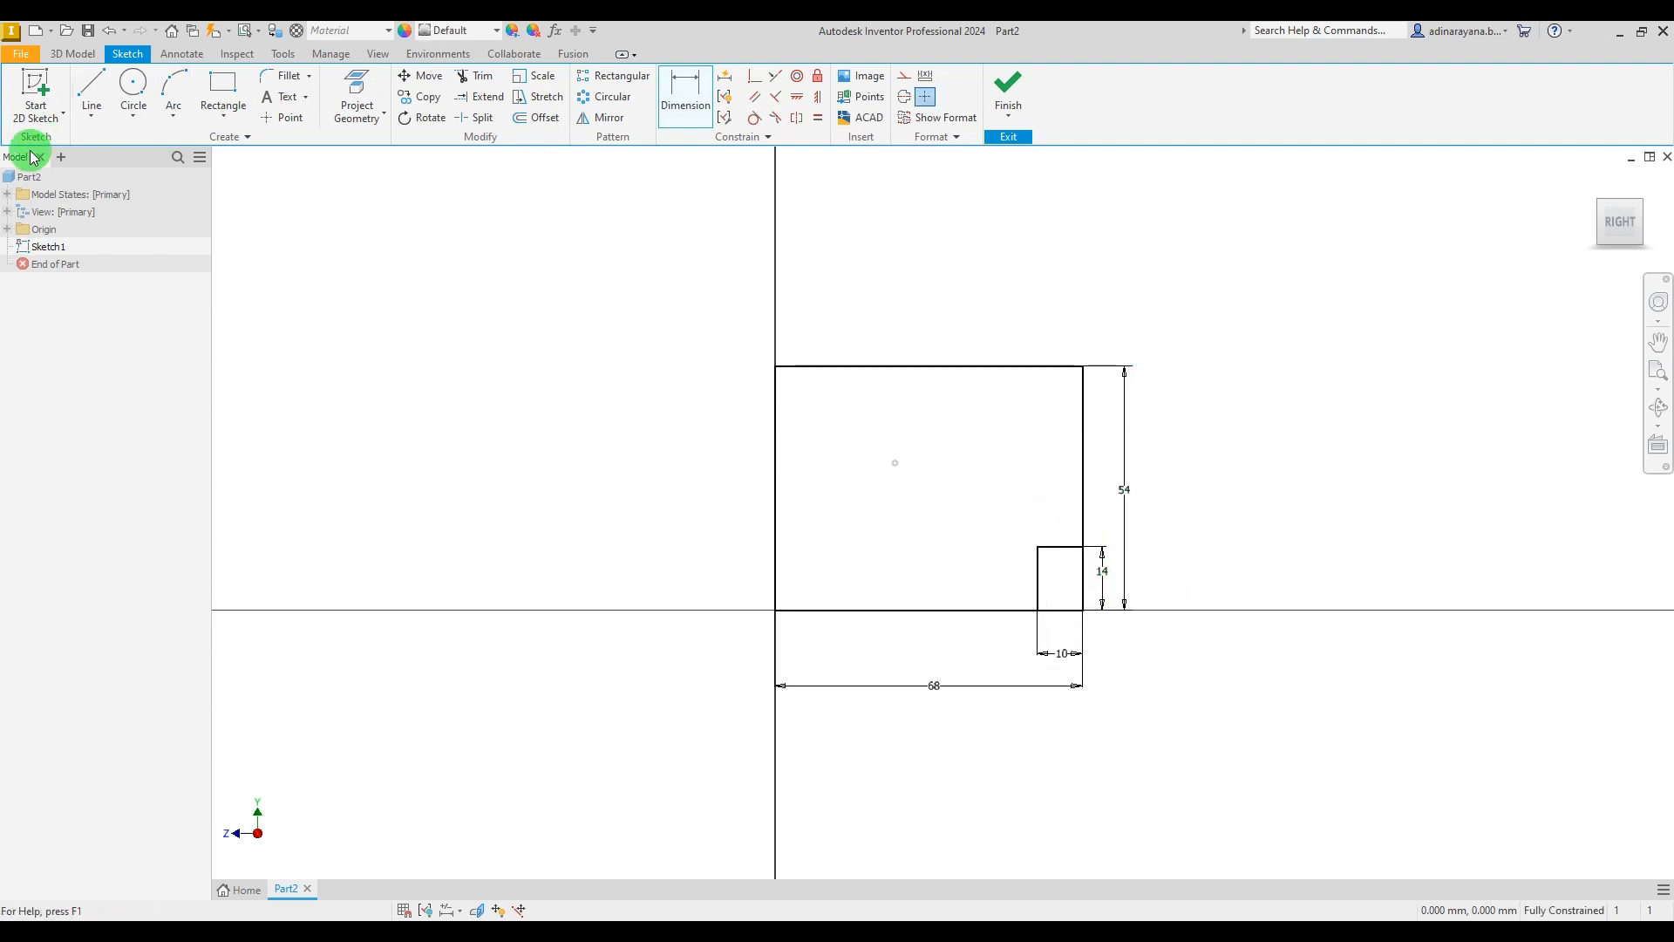
# Step: Following the reference image, draw a stepped line from the rectangle's top edge to its left edge, about 8 mm above the base with a tab about 12 mm square
pyautogui.click(95, 103)
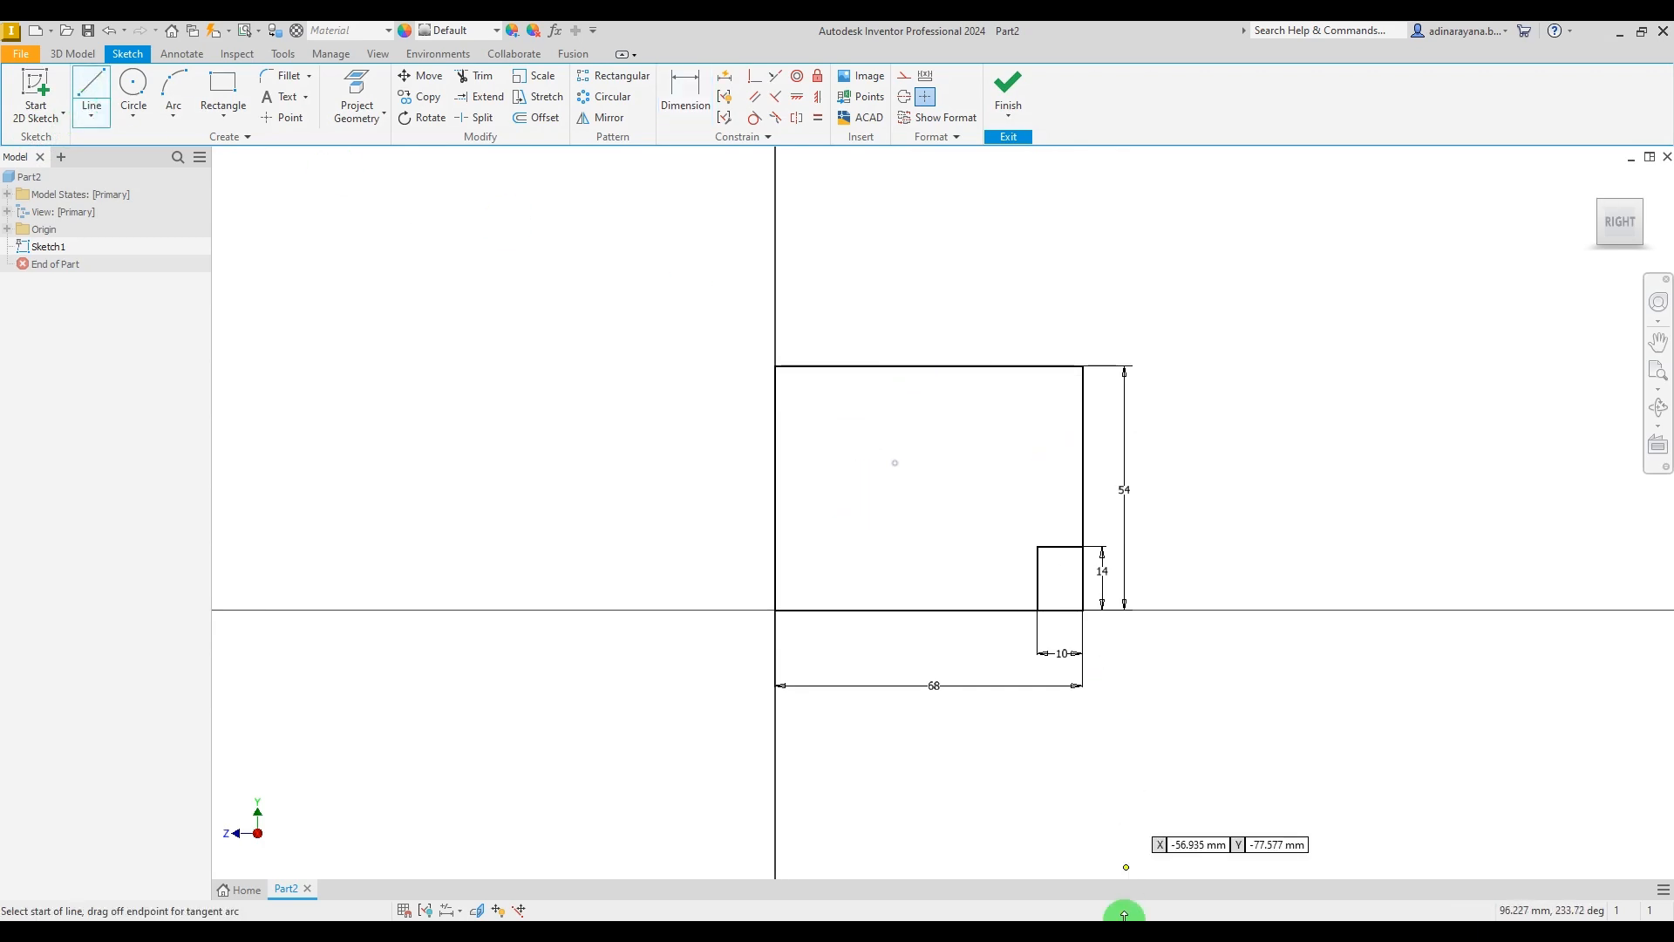
pyautogui.hotkey('alt', 'Tab')
pyautogui.hotkey('alt', 'Tab')
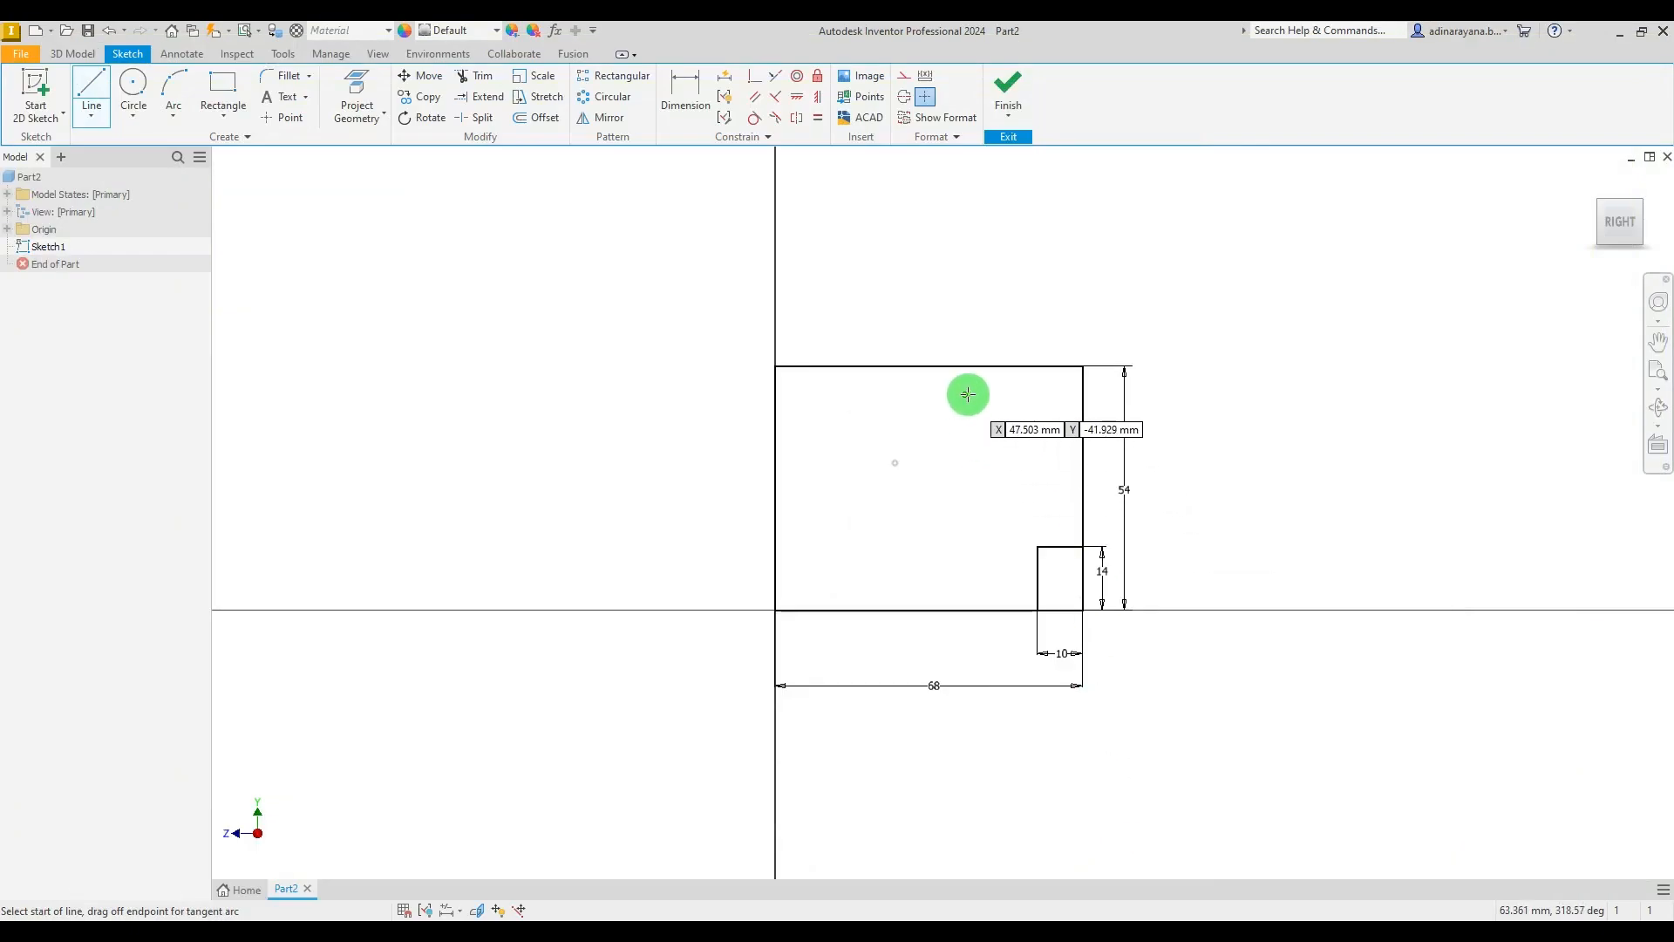
pyautogui.click(989, 367)
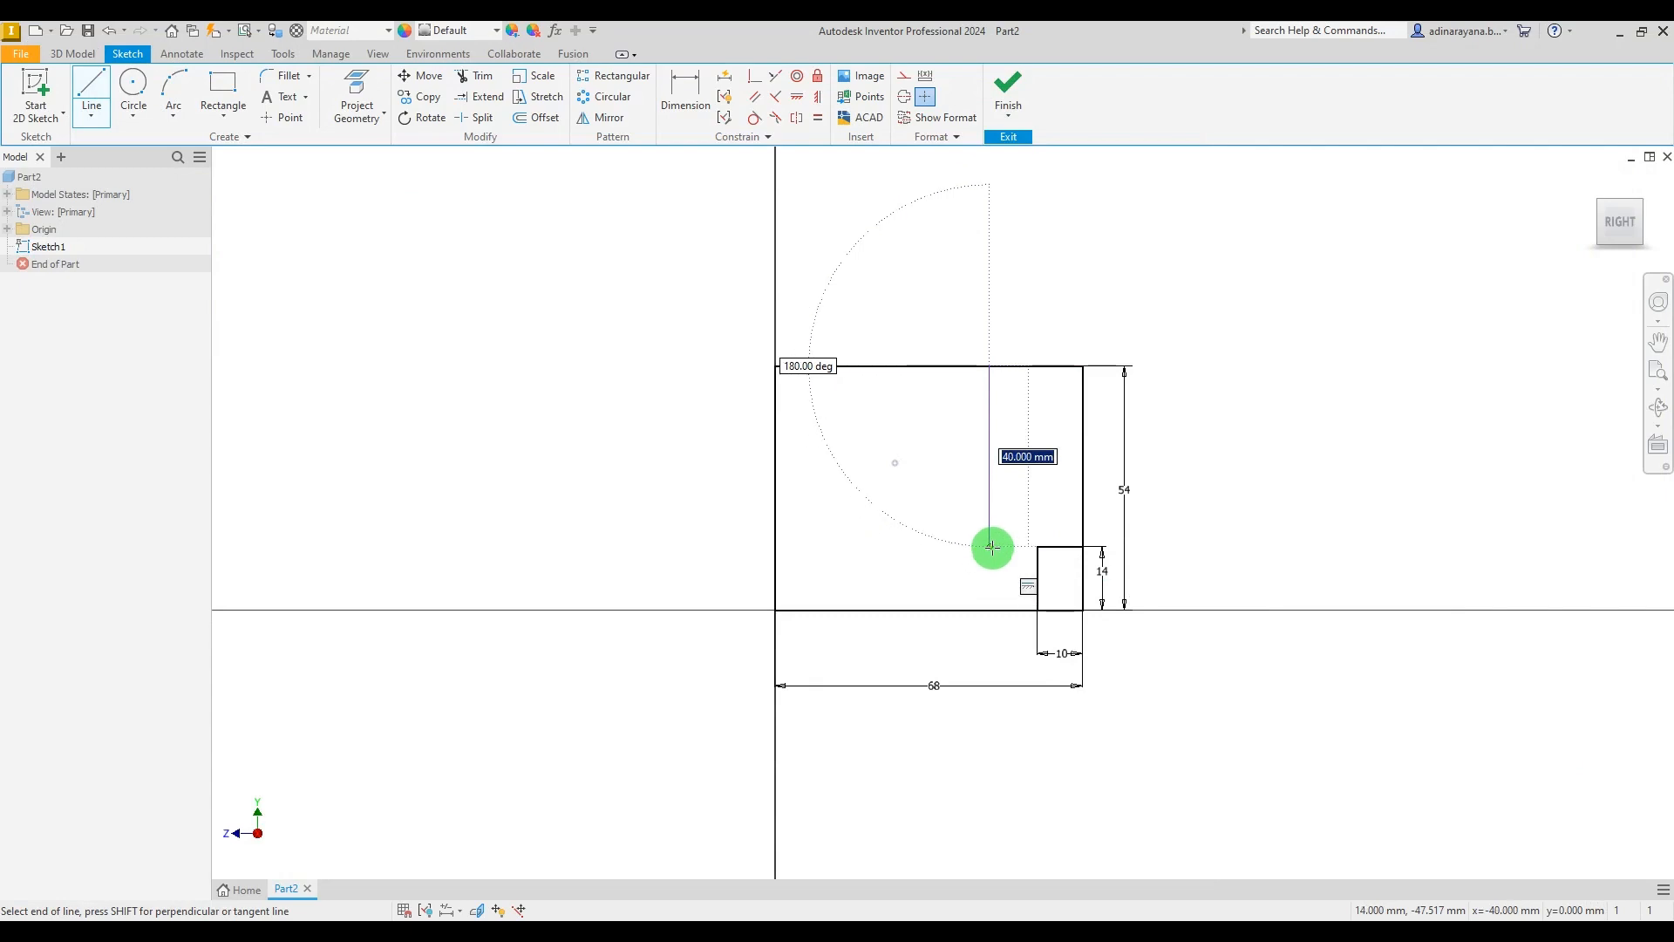
pyautogui.hotkey('alt', 'Tab')
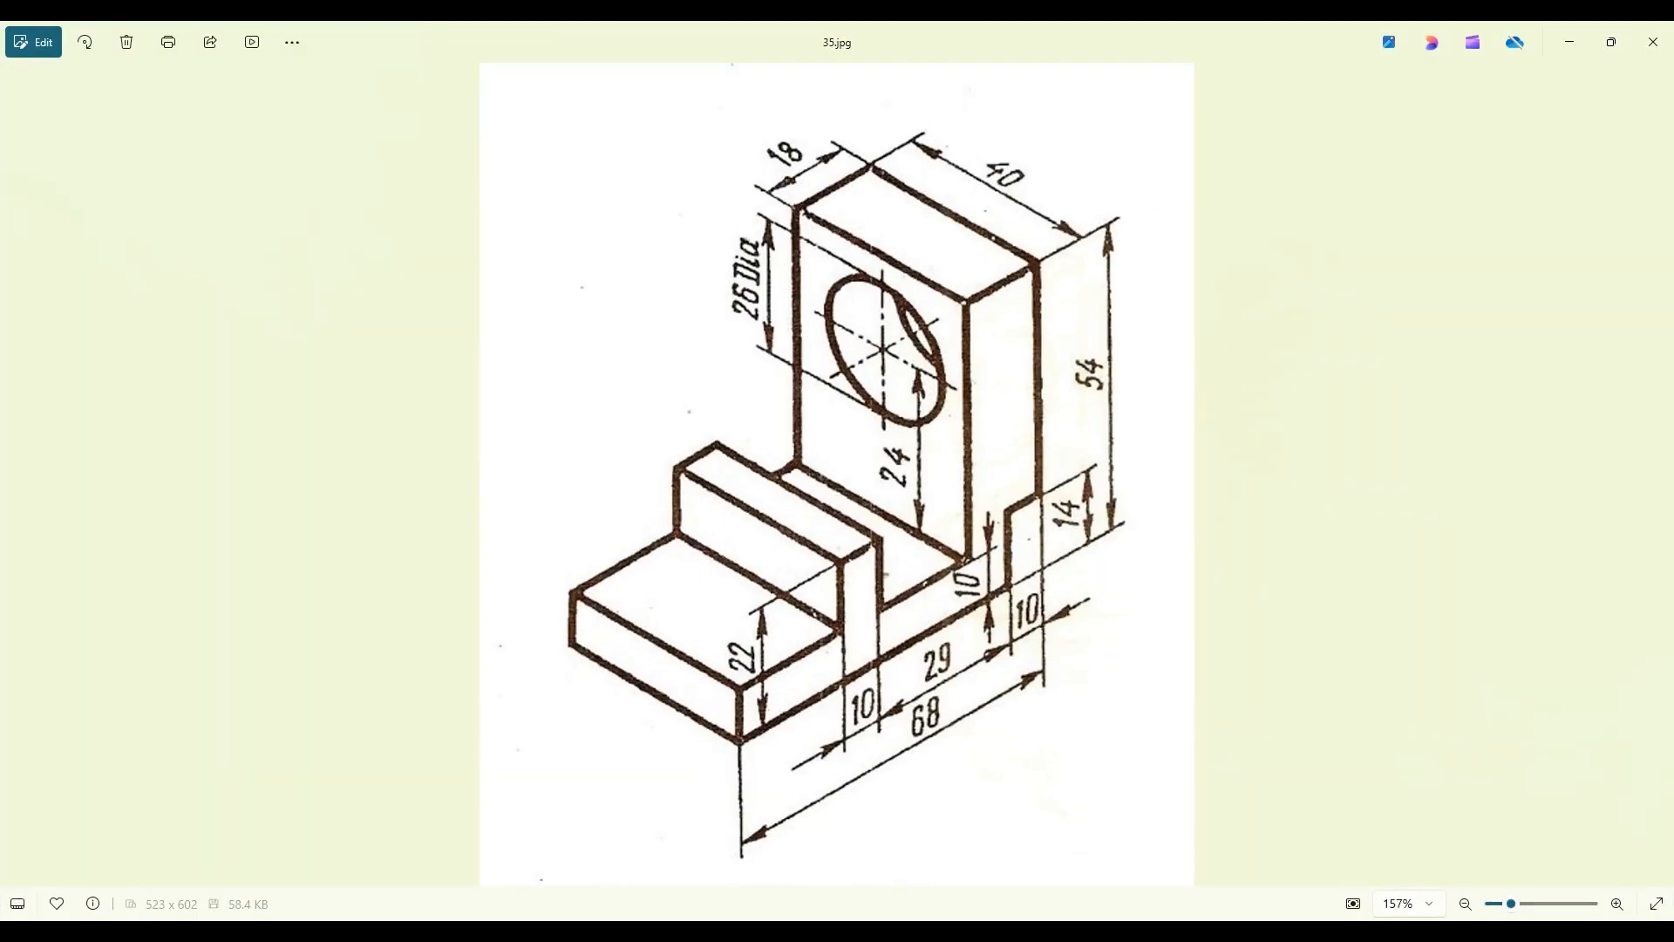
pyautogui.hotkey('alt', 'Tab')
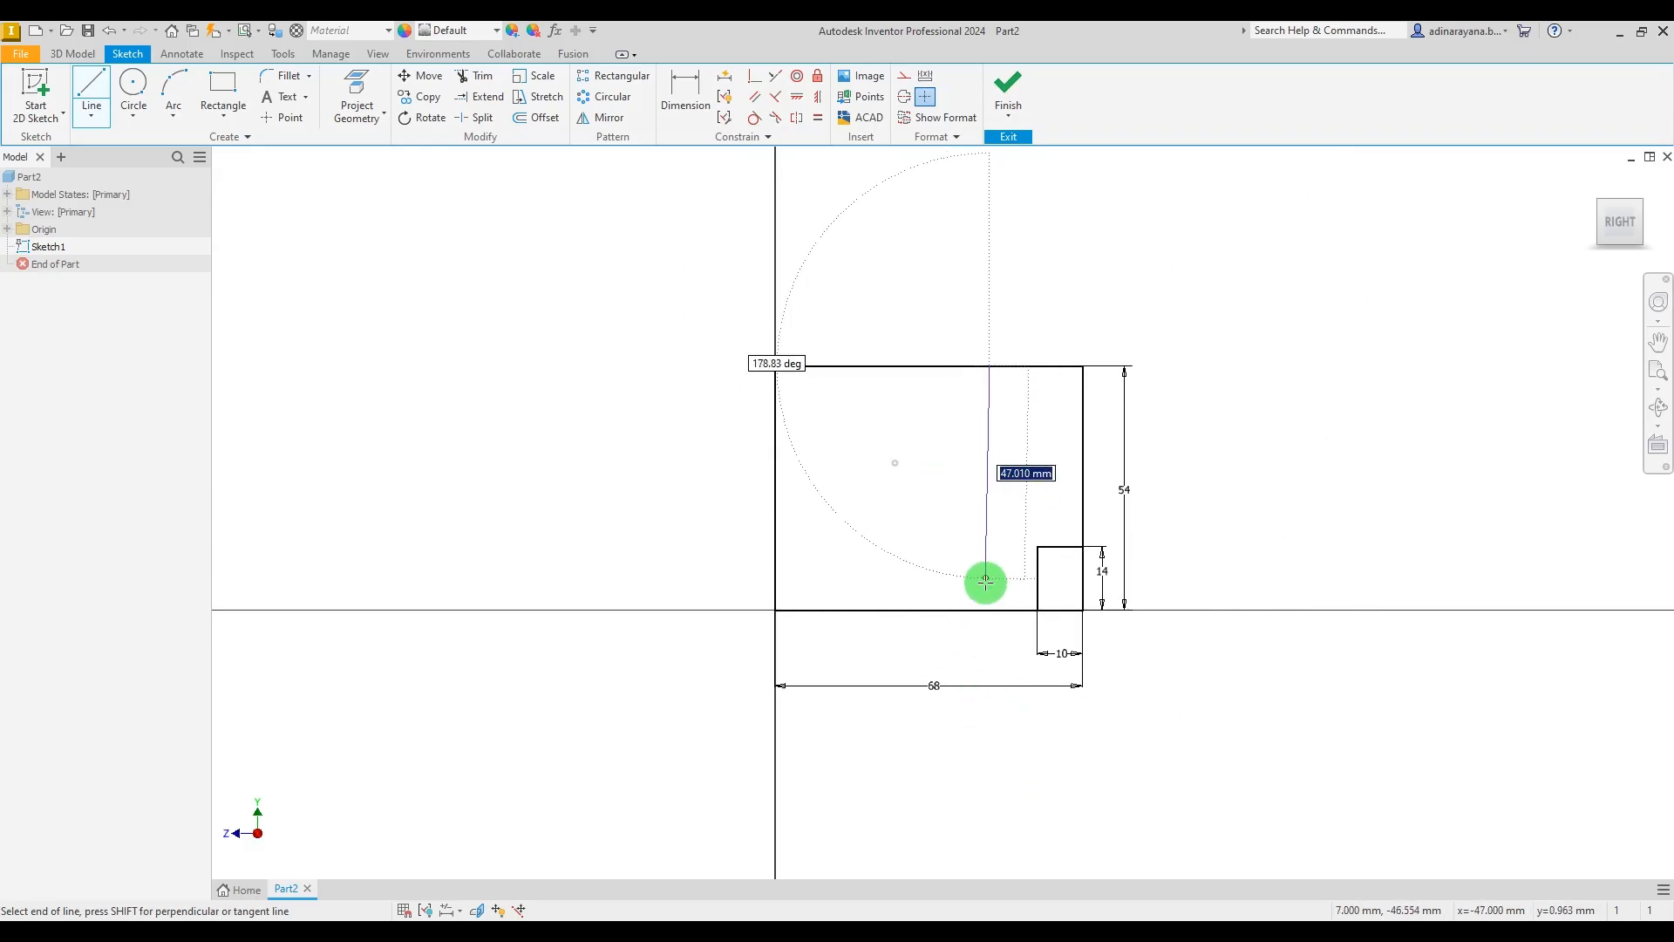
pyautogui.click(990, 573)
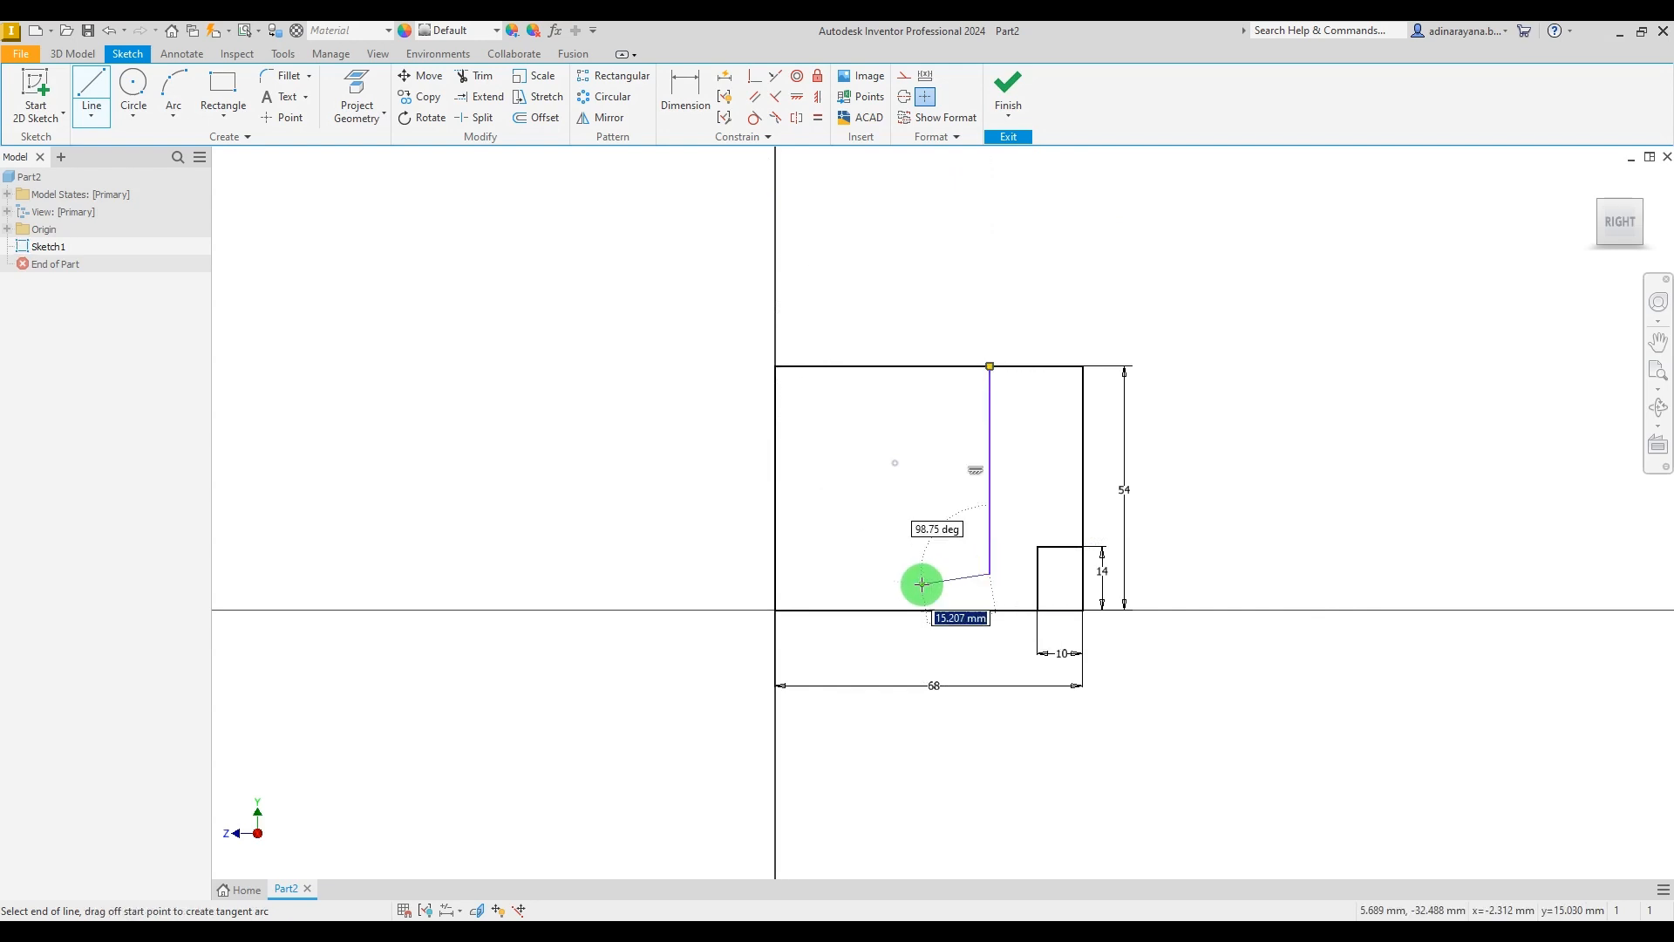
pyautogui.click(917, 572)
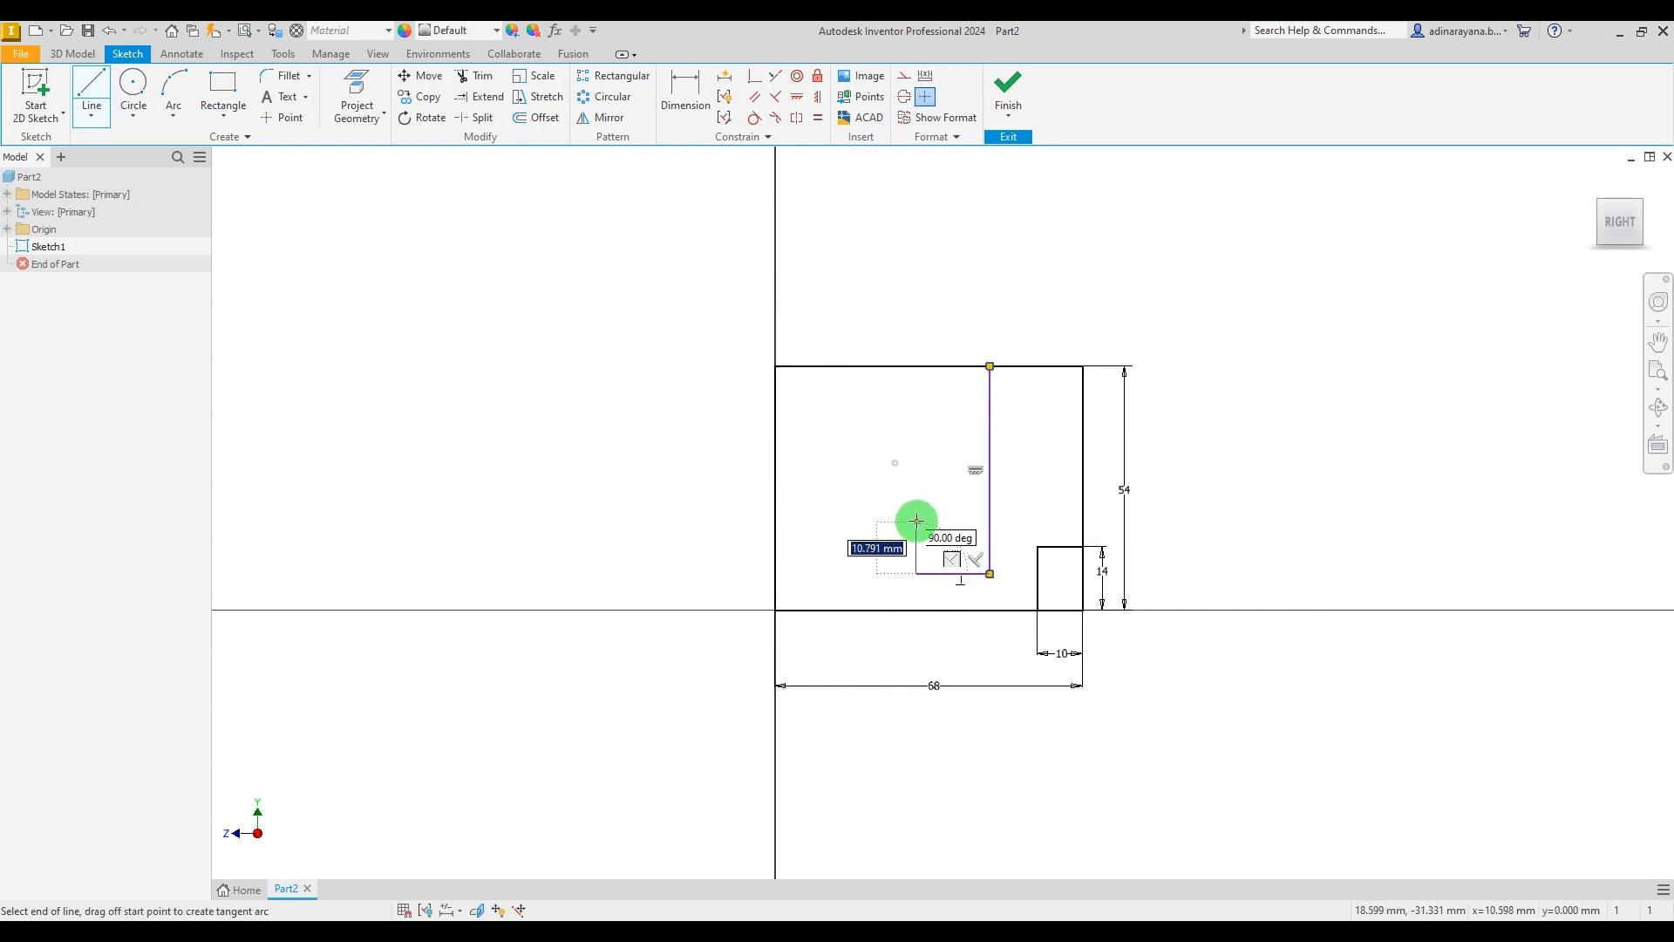
pyautogui.click(916, 521)
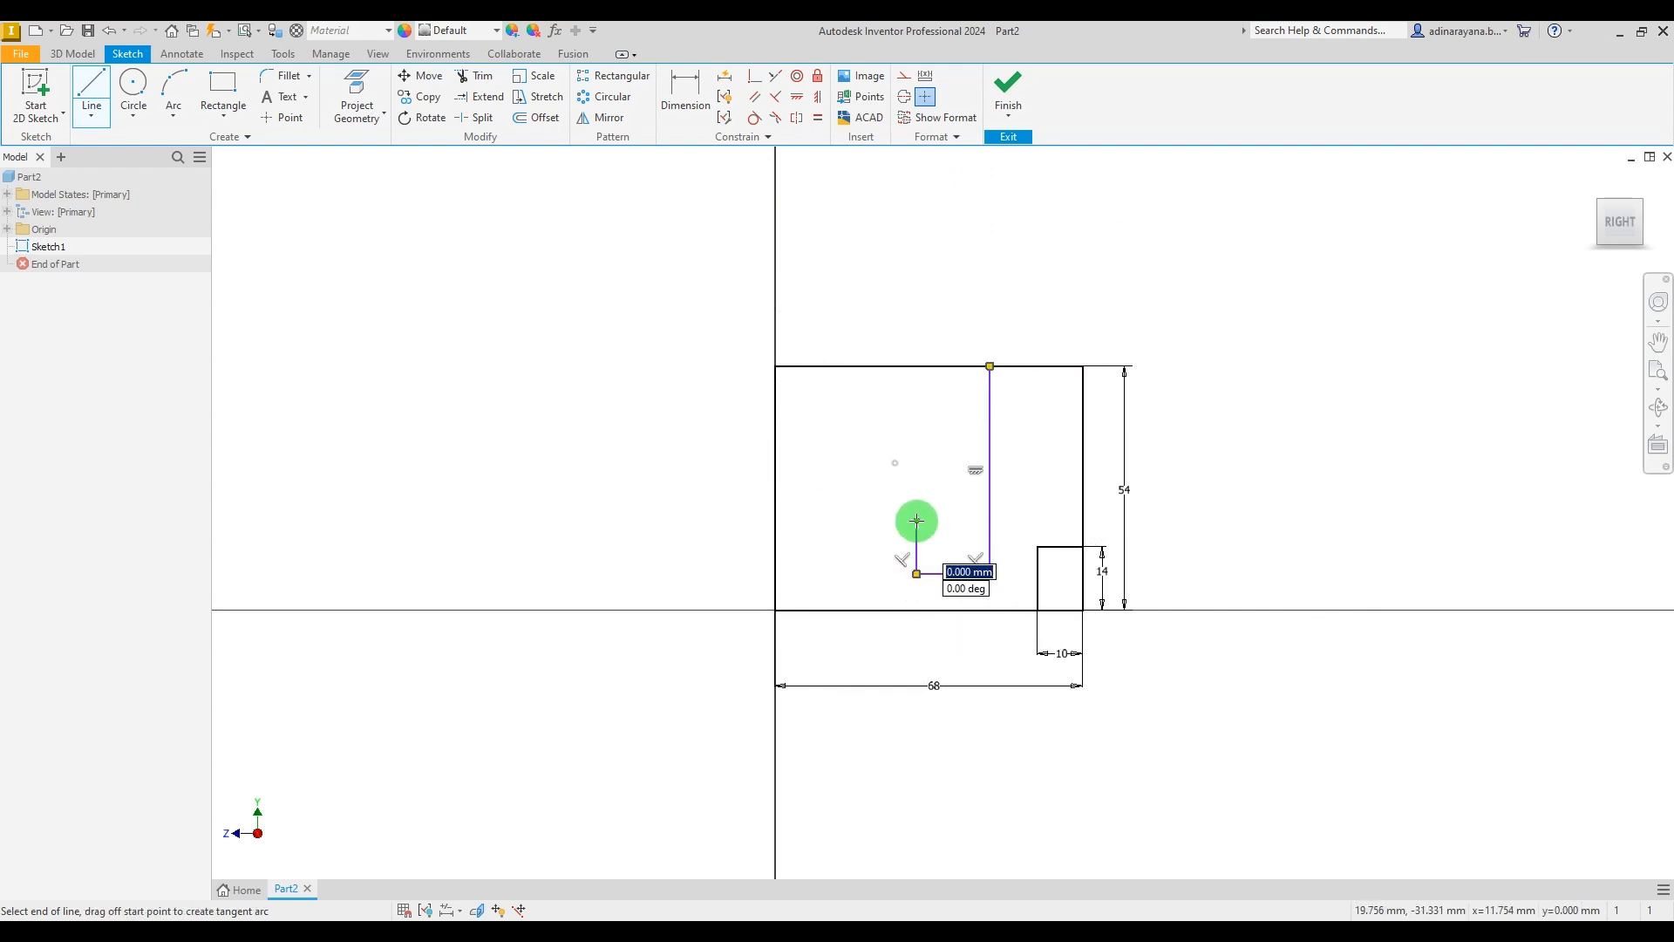
pyautogui.click(860, 521)
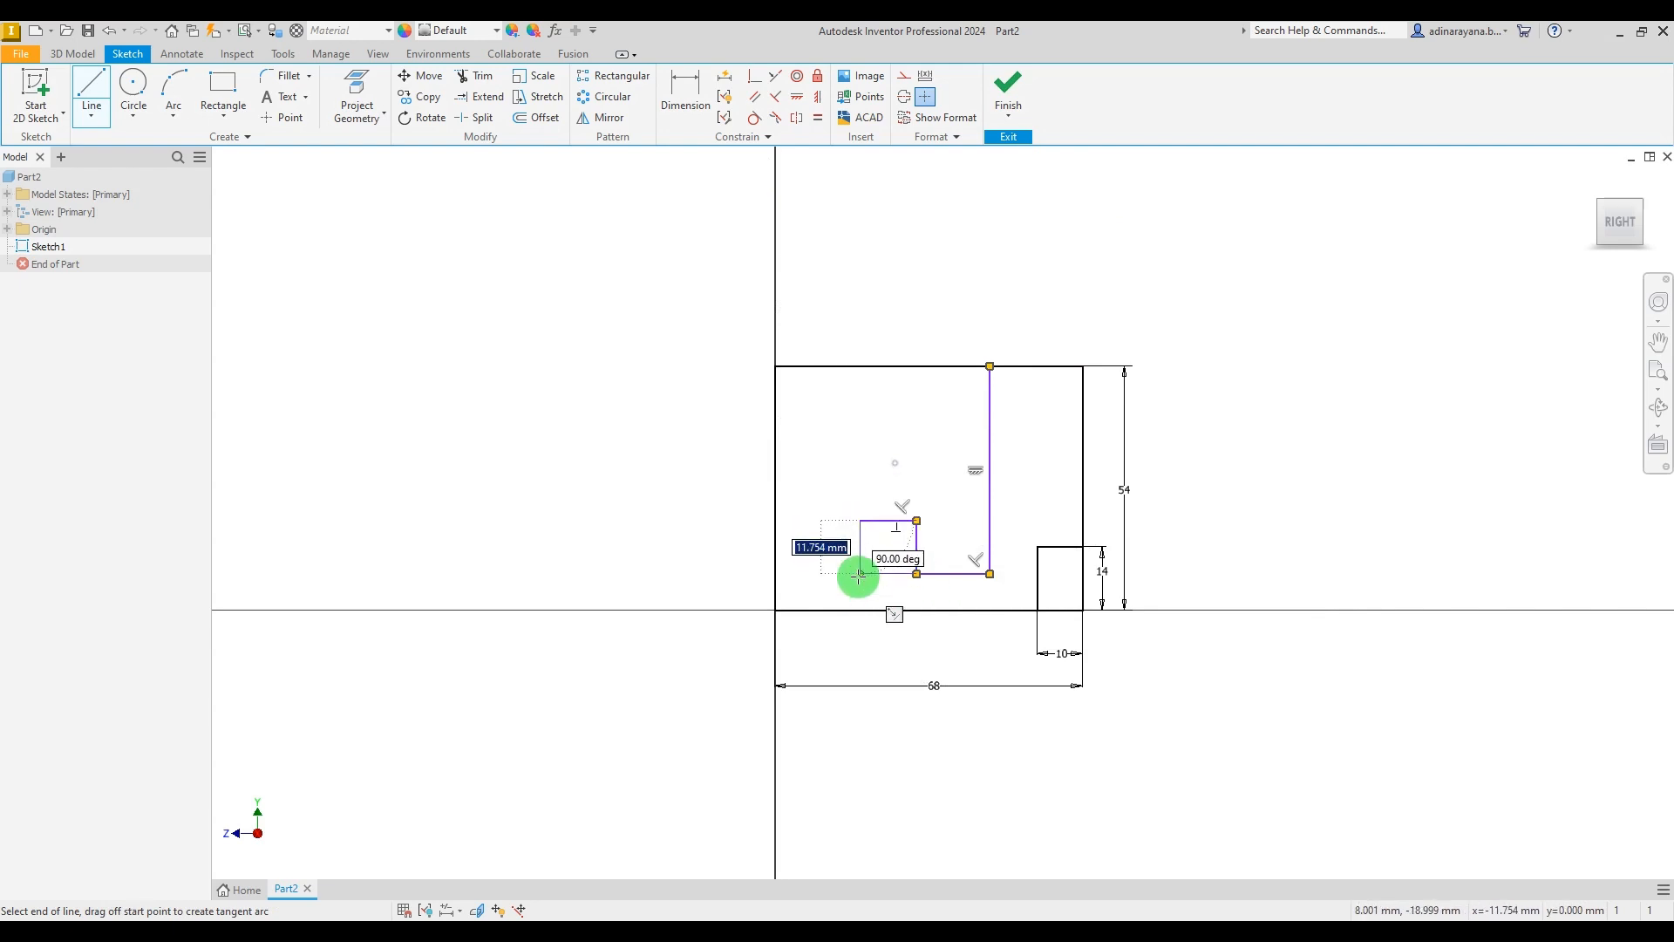
pyautogui.click(861, 573)
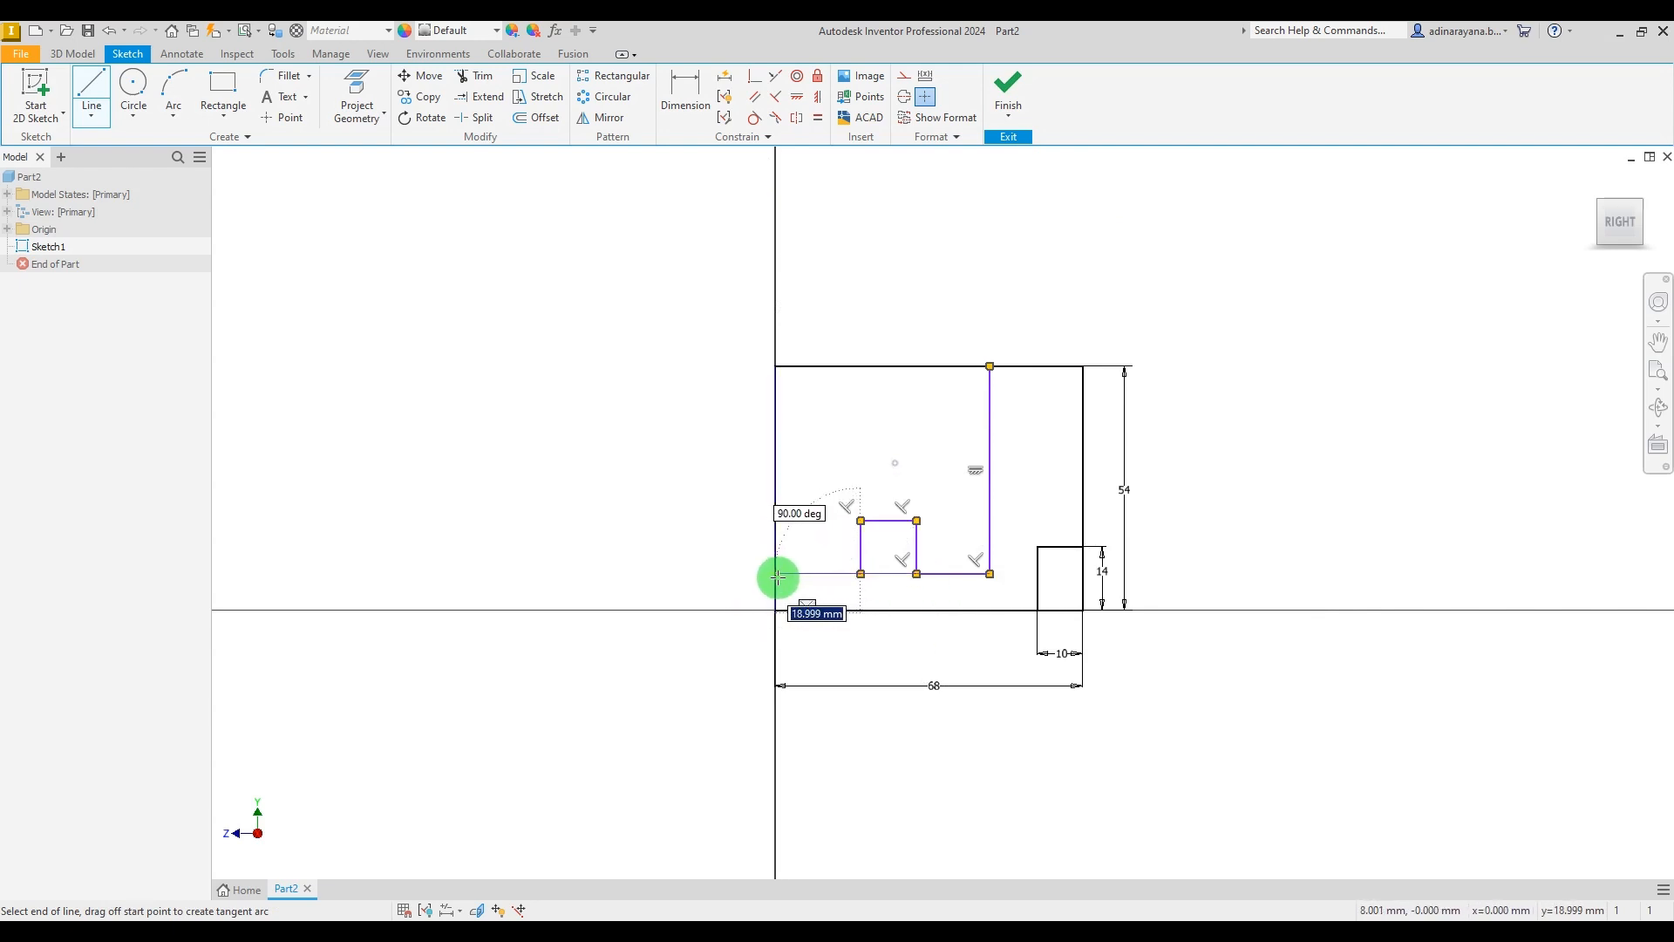
pyautogui.click(776, 573)
pyautogui.press('Escape')
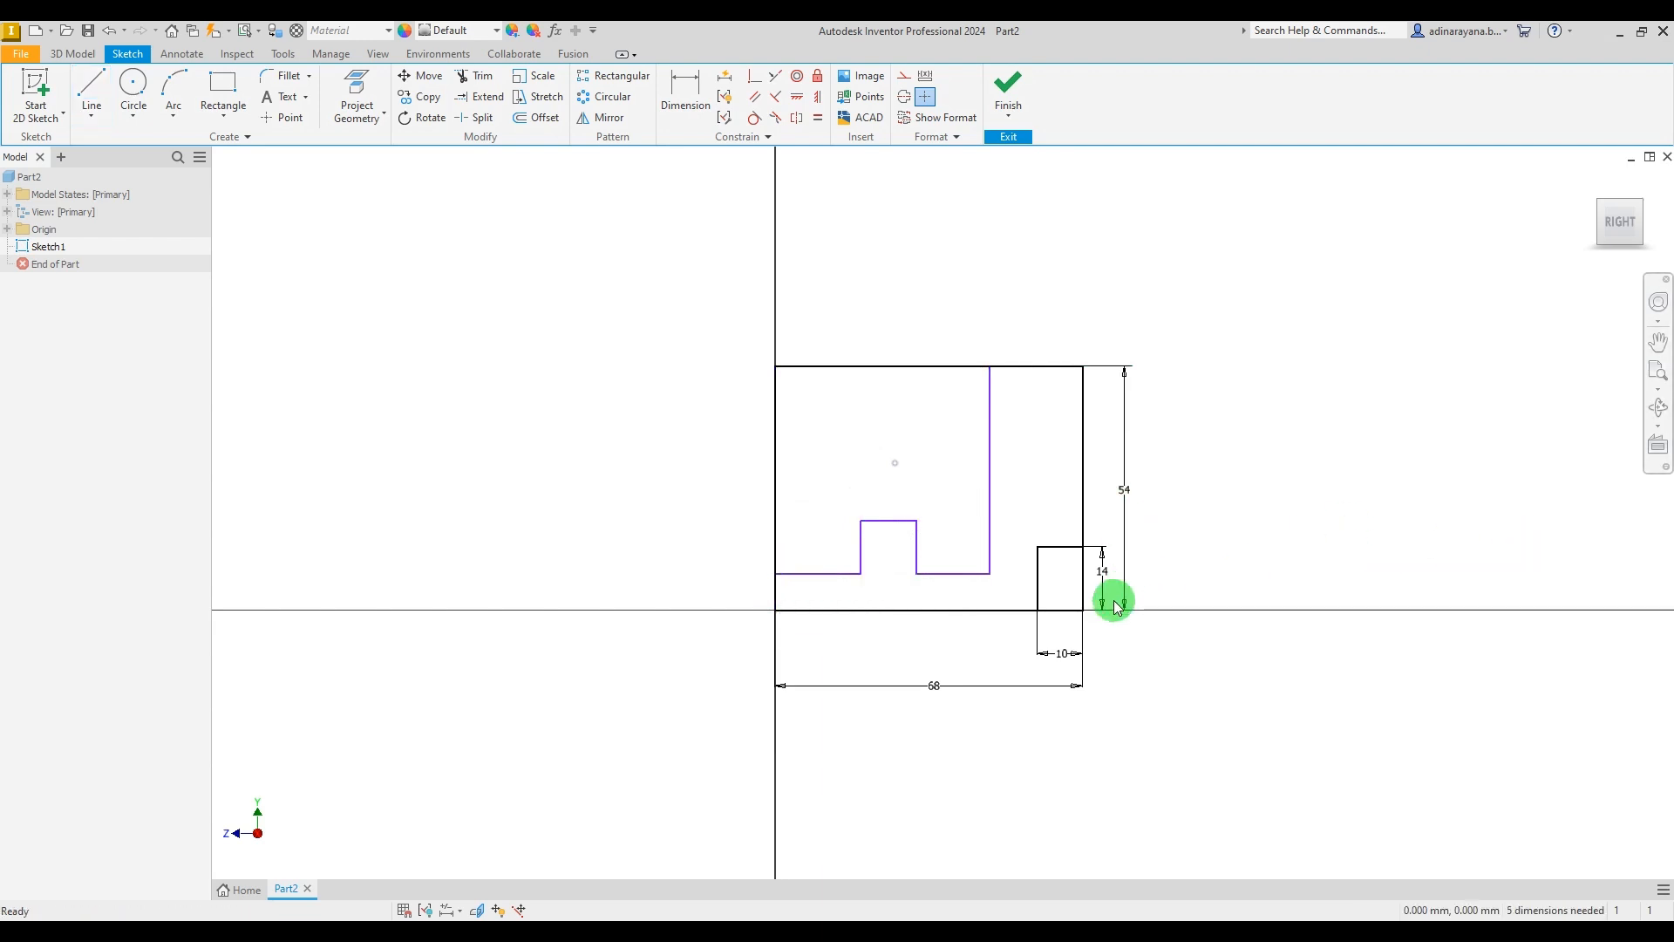
# Step: Check the reference image, then dimension the upright's thickness between its inner line and the rectangle's right edge as 18 mm
pyautogui.click(1195, 920)
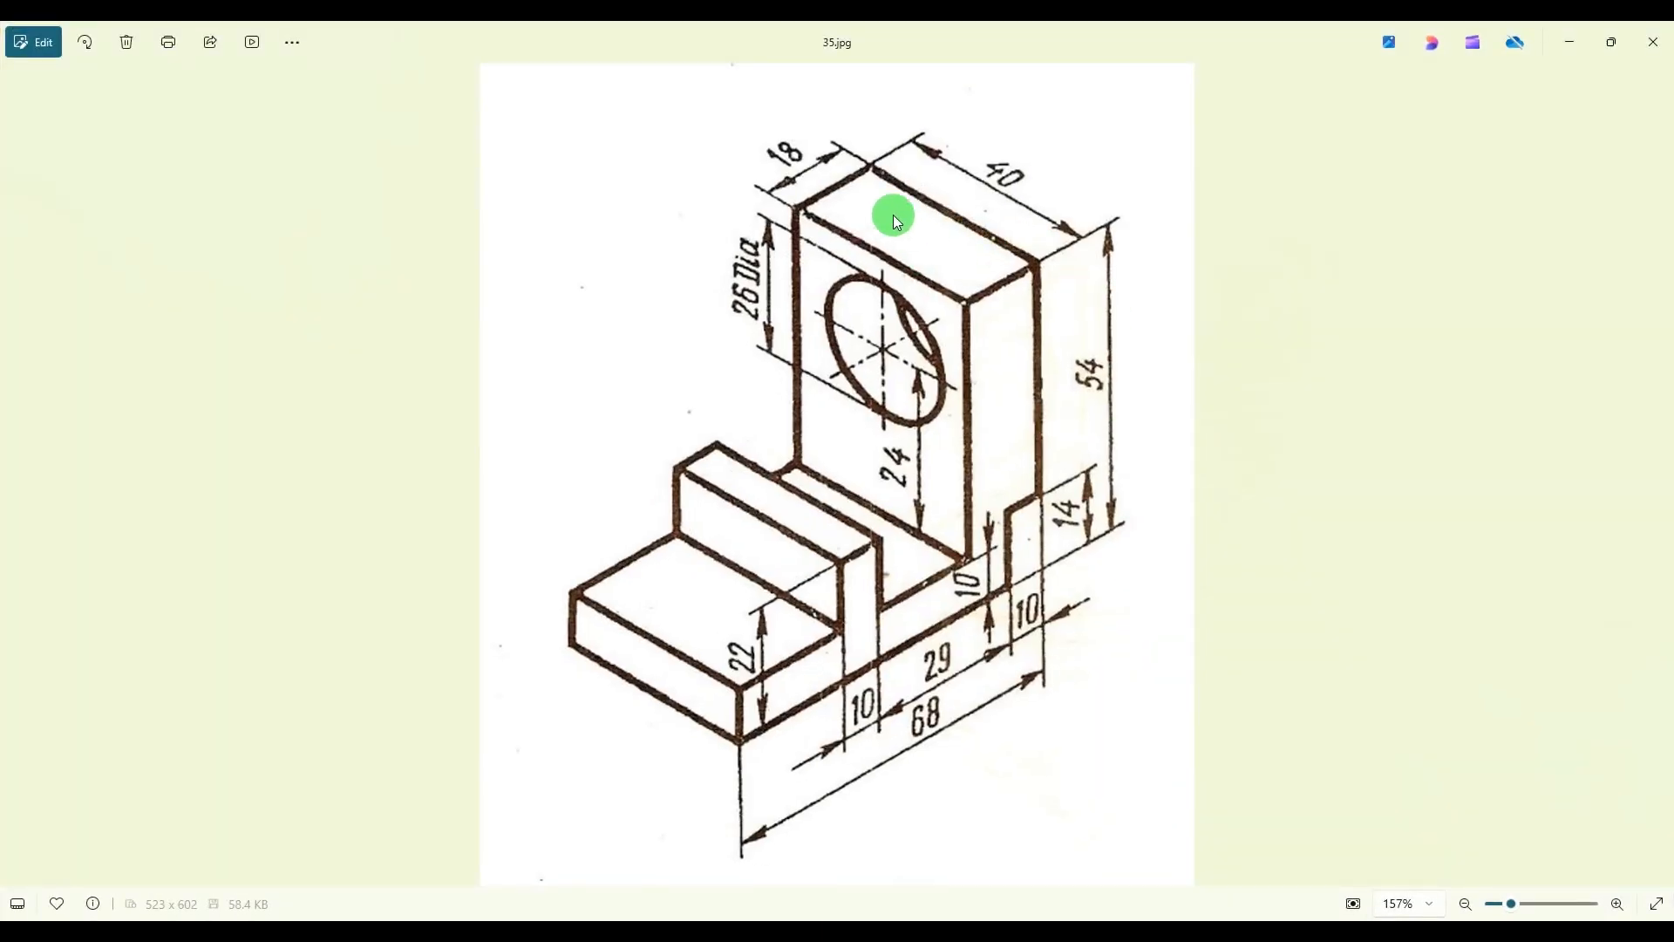
pyautogui.click(1144, 928)
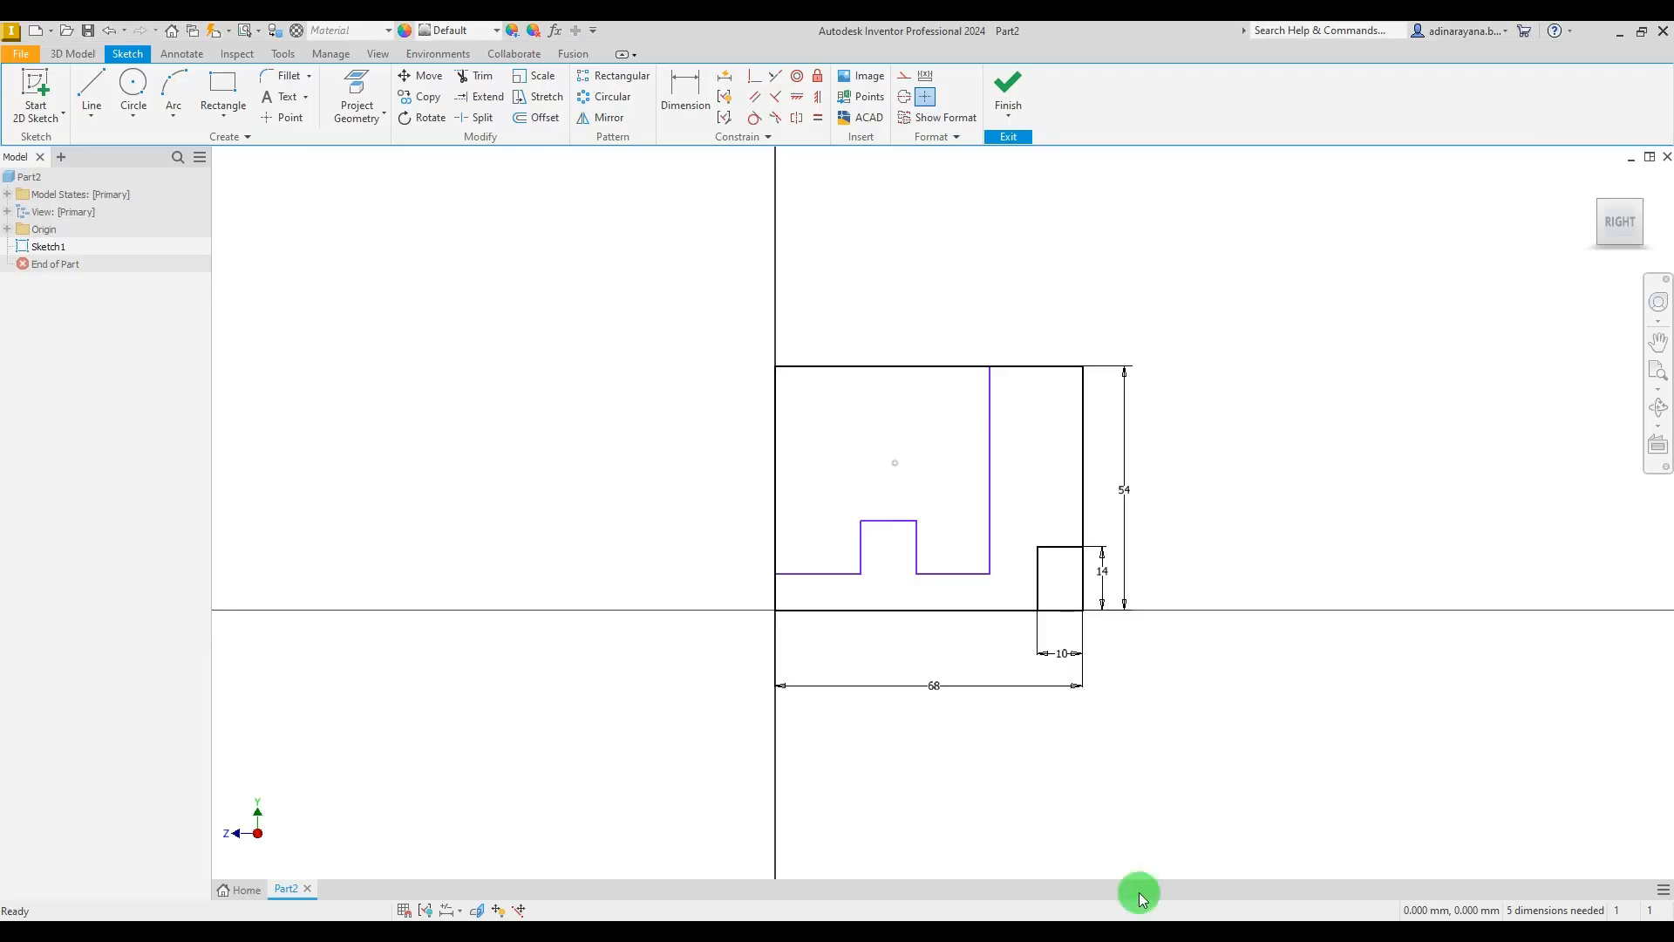
pyautogui.click(685, 92)
pyautogui.click(990, 415)
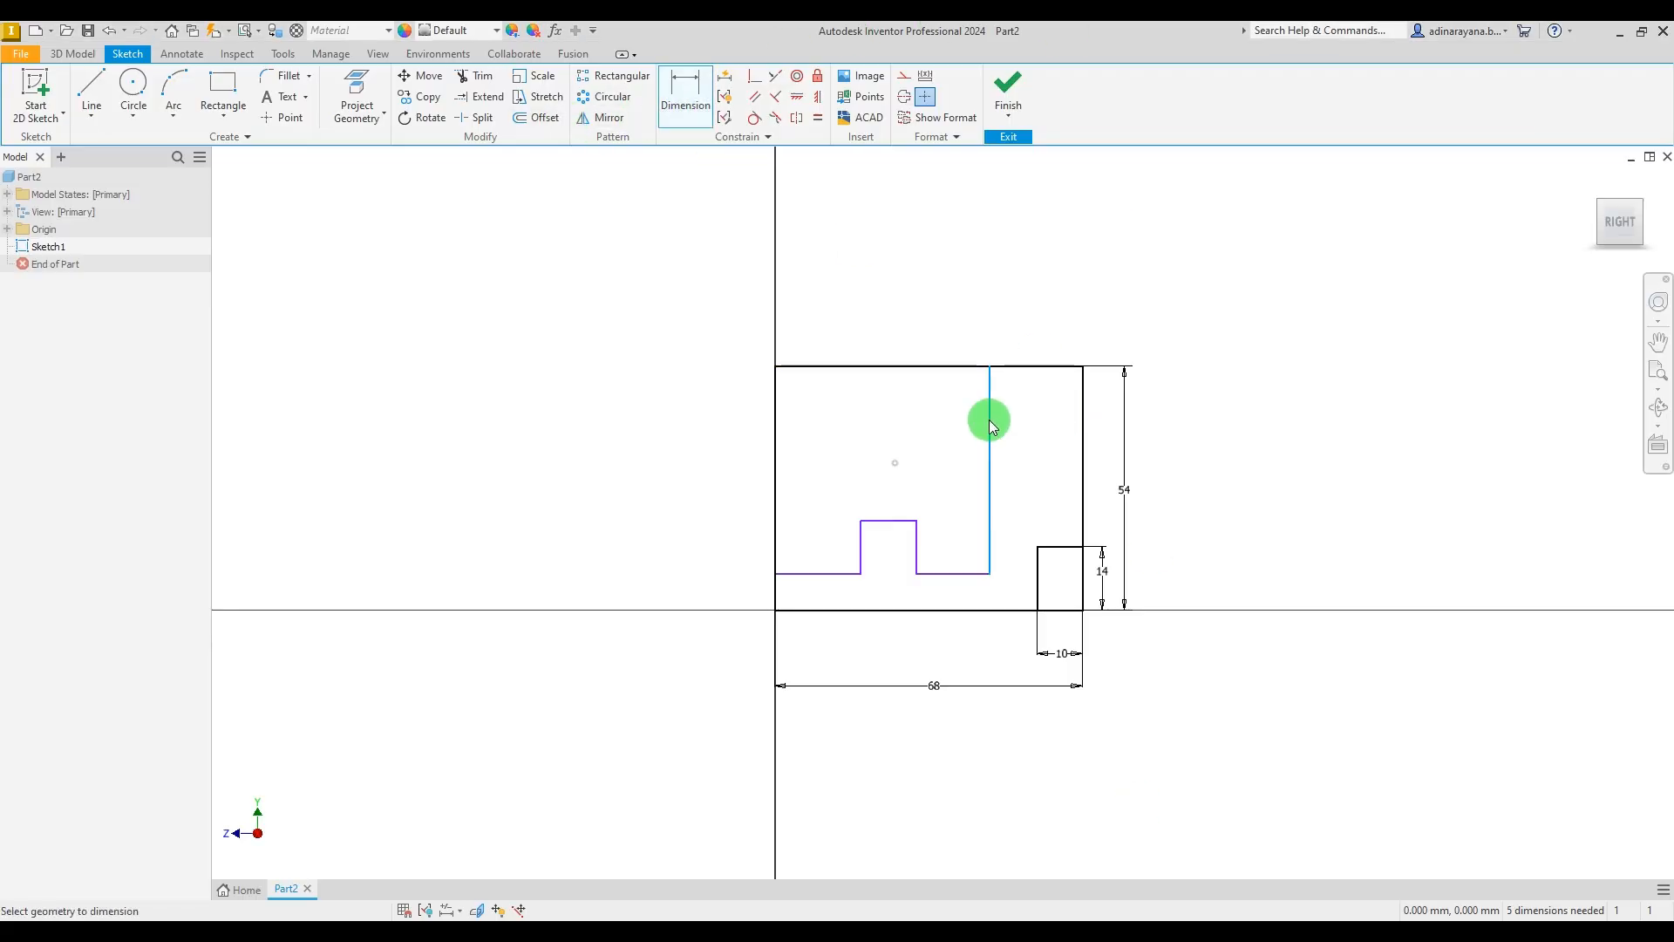
pyautogui.click(1083, 404)
pyautogui.click(1045, 293)
pyautogui.write('1')
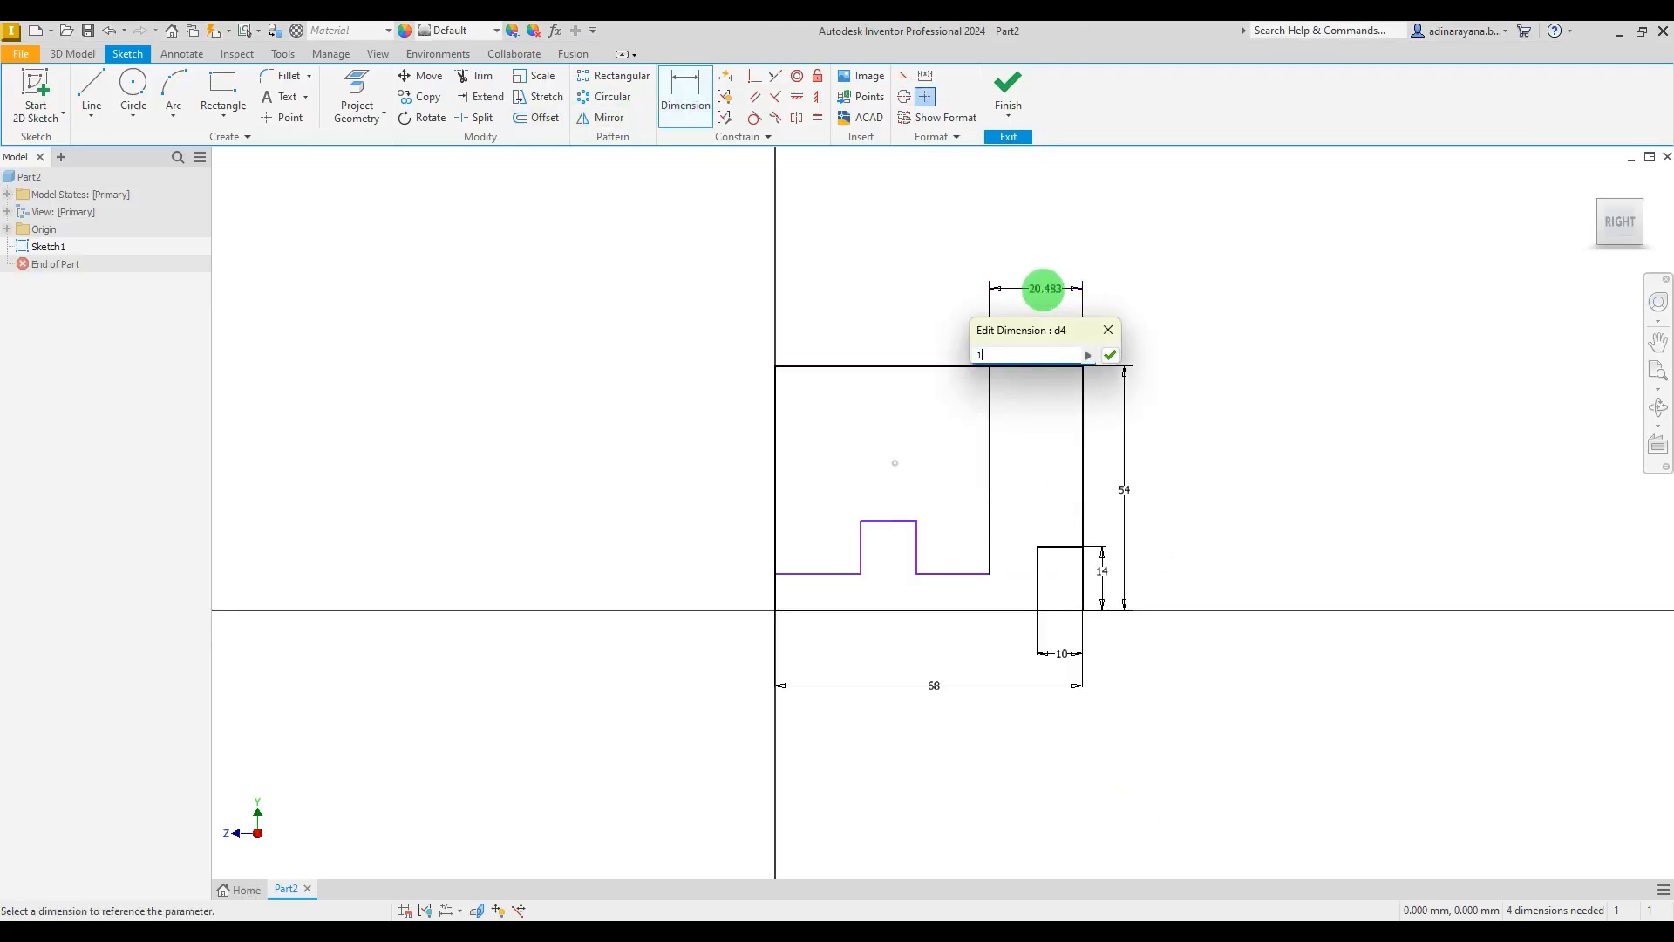
pyautogui.write('8')
pyautogui.press('Return')
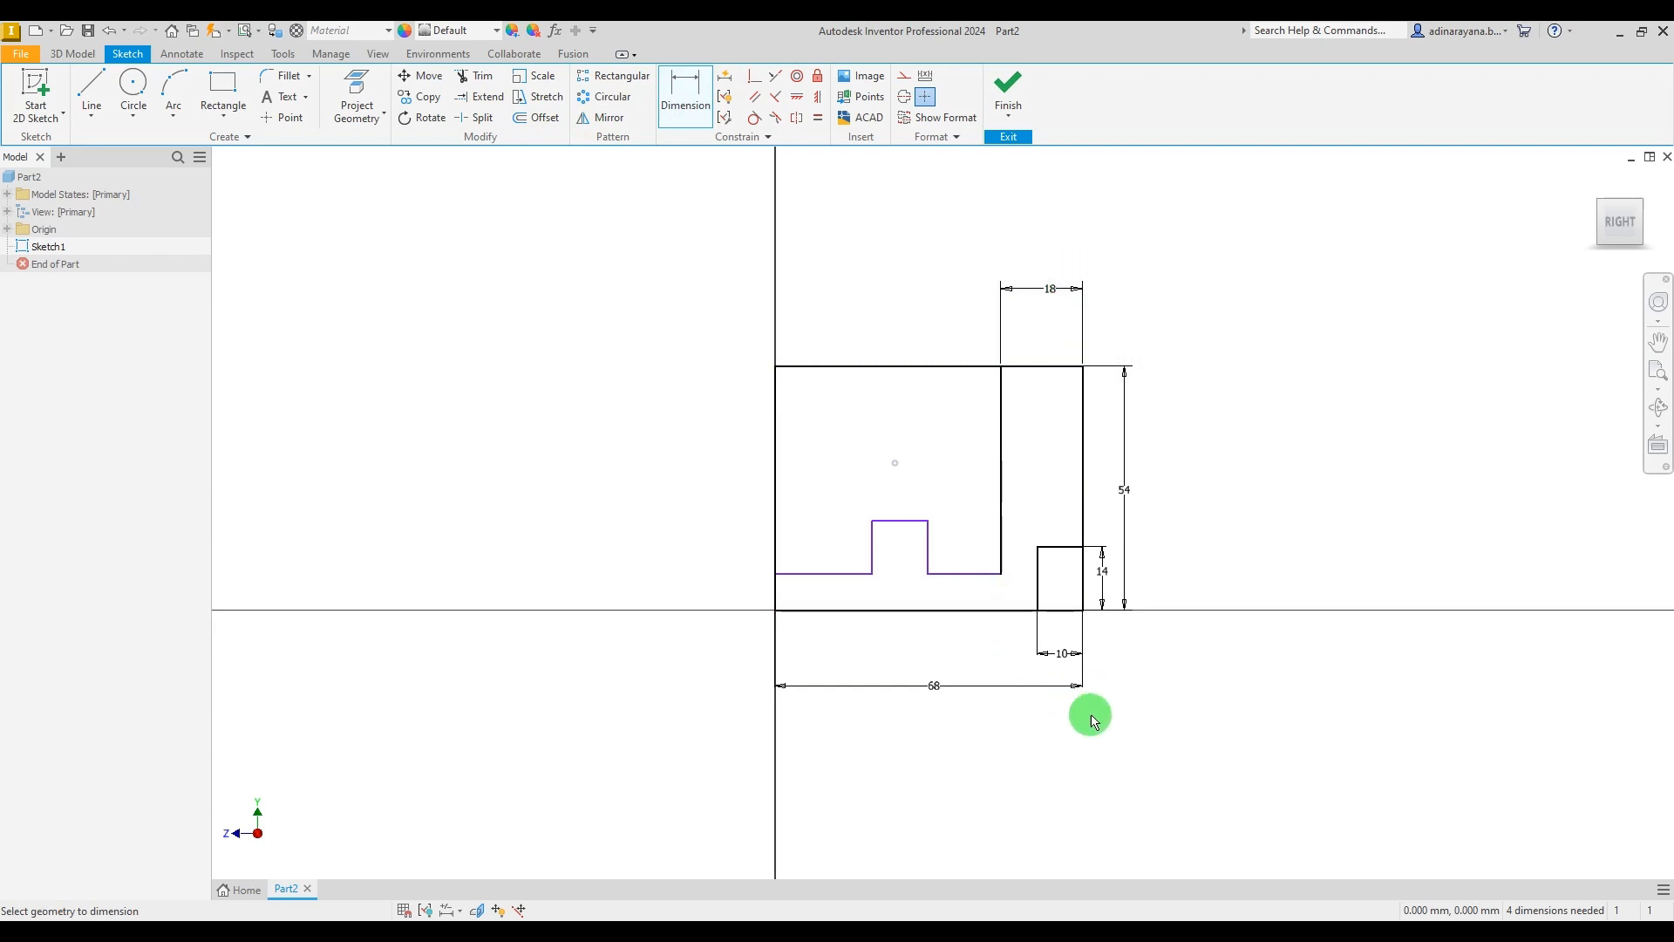
# Step: Following the reference image, dimension the distance between the corner notch and the tab's nearer side as 29 mm
pyautogui.click(1166, 929)
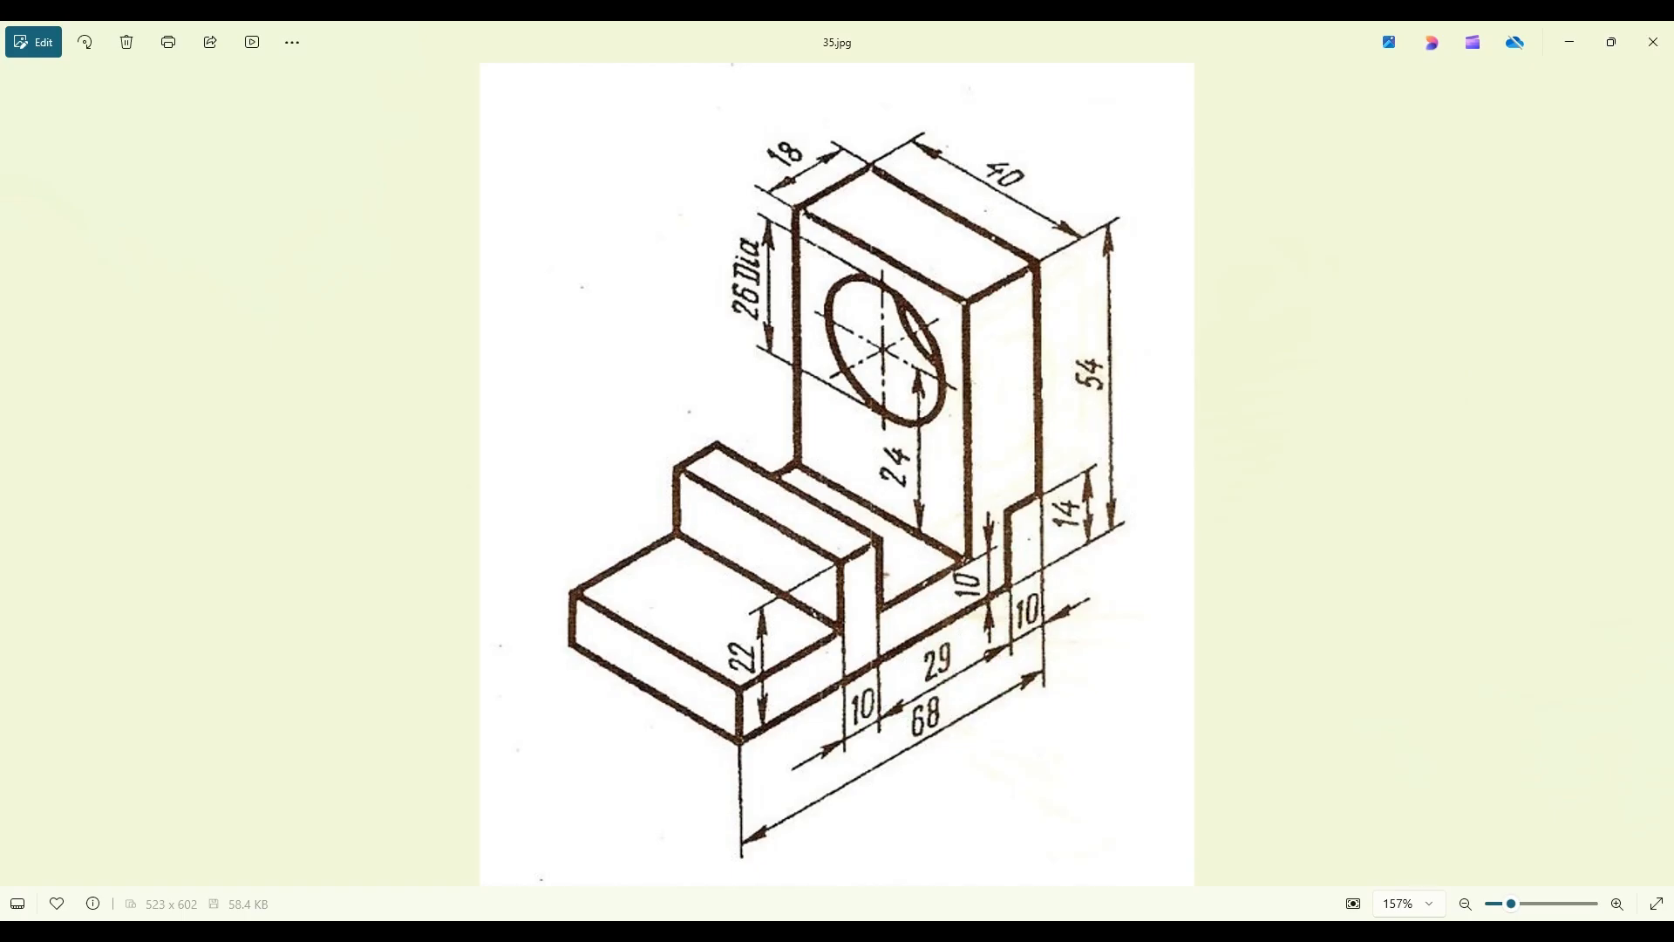
pyautogui.click(1167, 930)
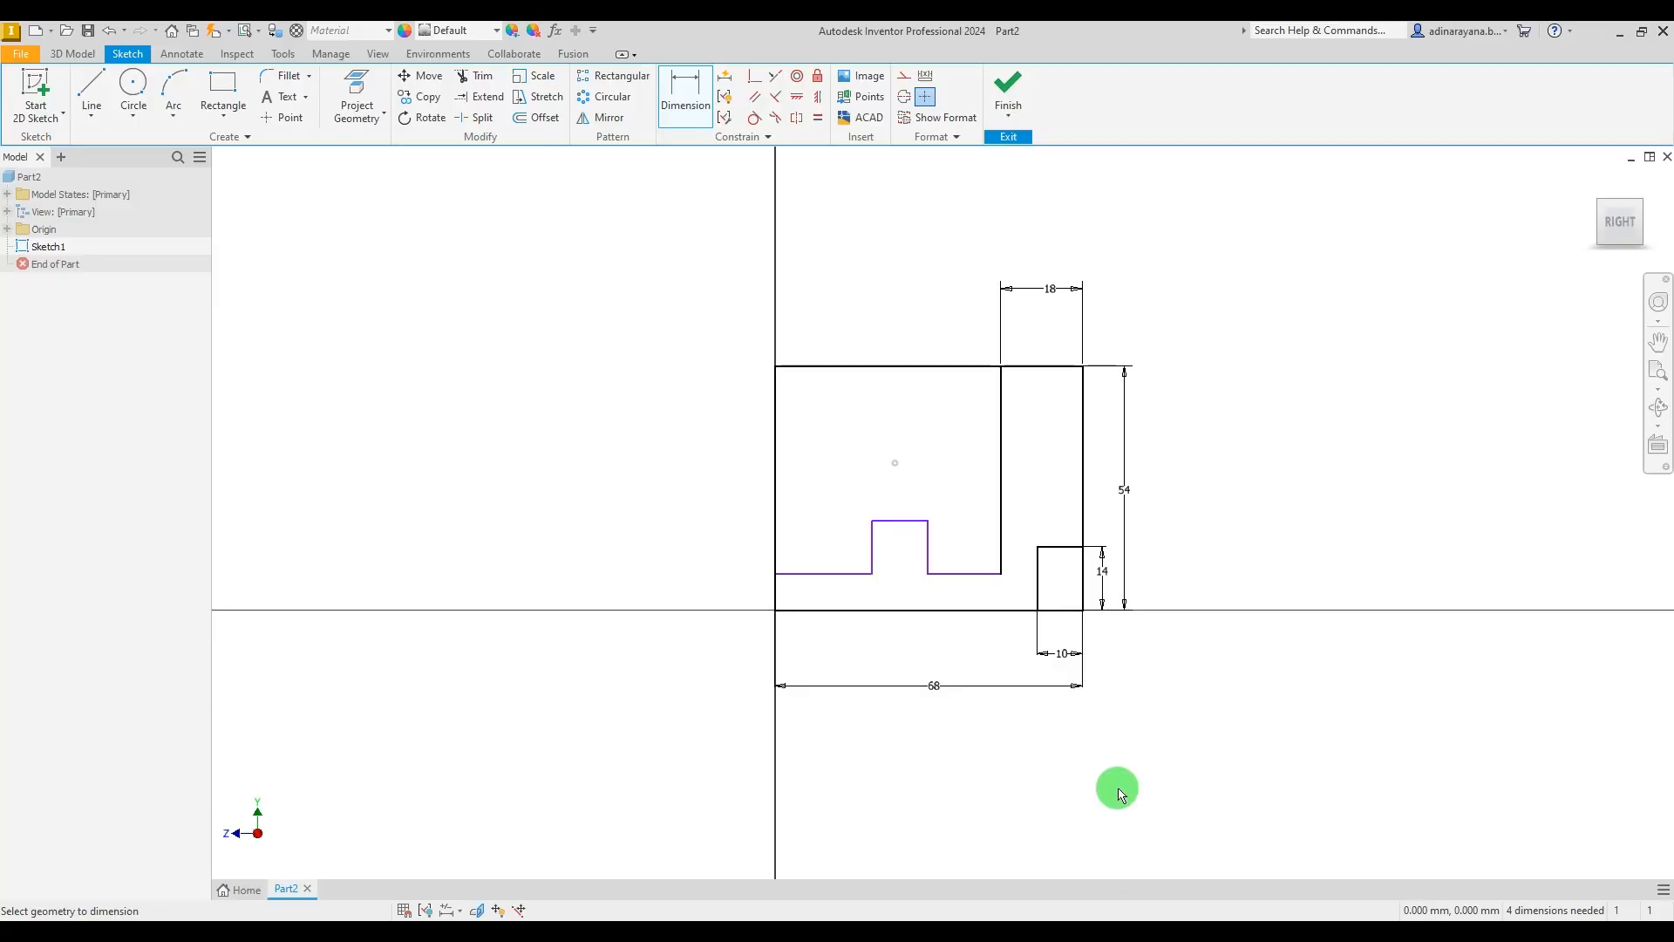
pyautogui.click(1038, 597)
pyautogui.click(928, 565)
pyautogui.click(979, 649)
pyautogui.write('29')
pyautogui.press('Return')
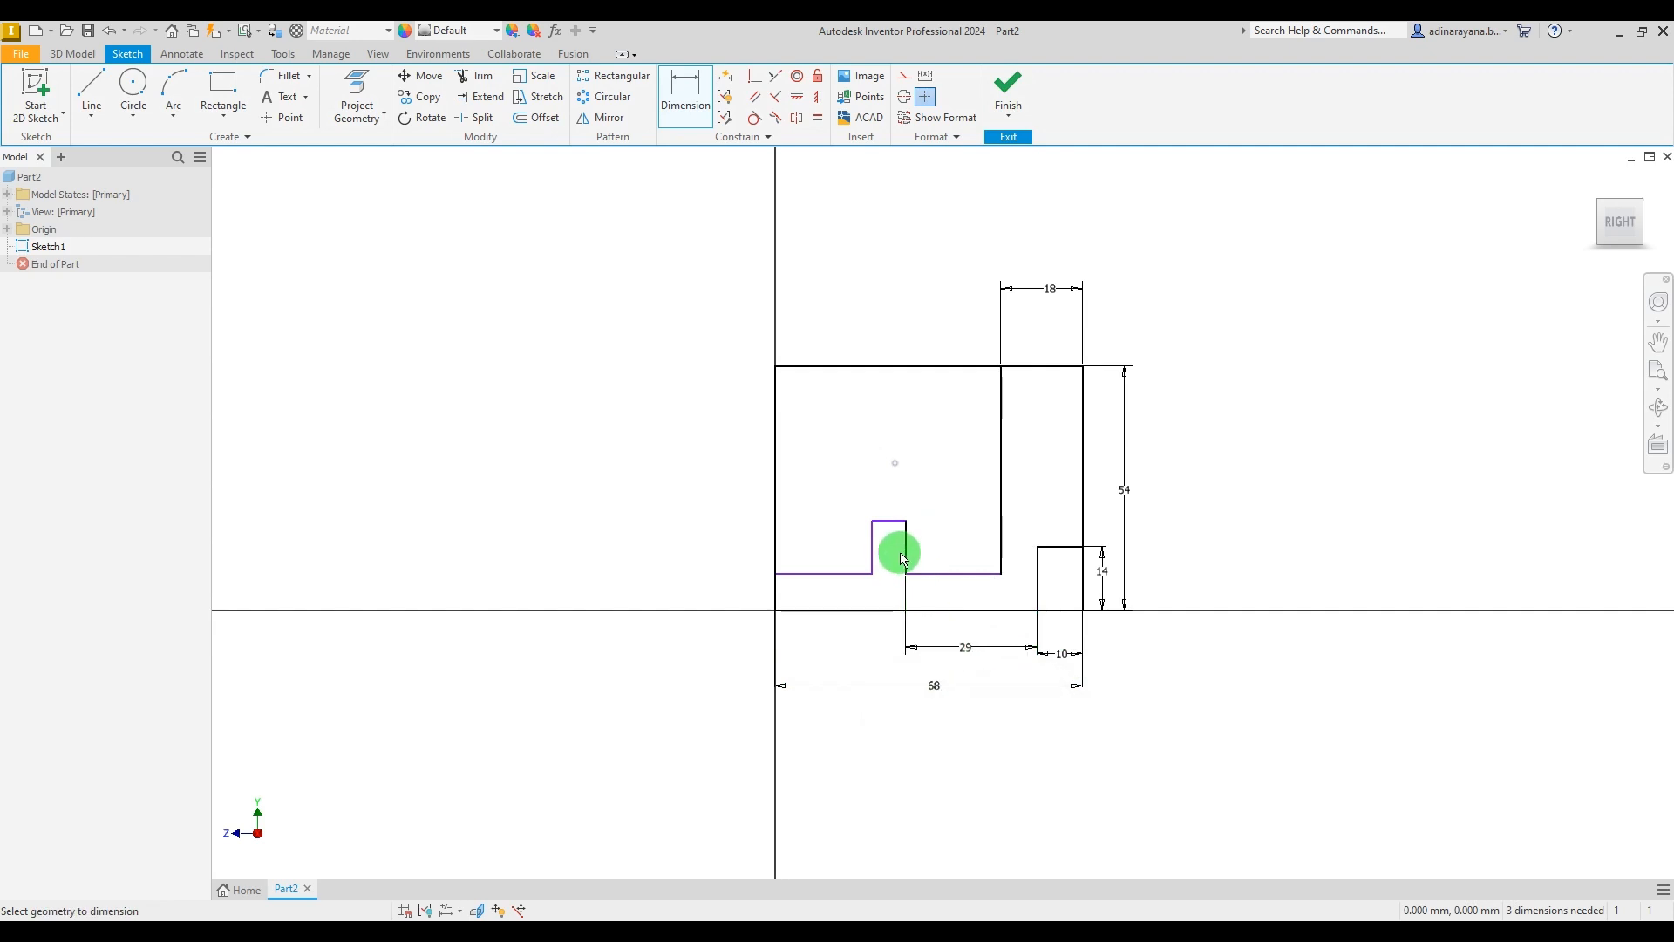
# Step: Dimension the tab's width between its two vertical sides and set it to 10 mm
pyautogui.click(873, 565)
pyautogui.click(889, 643)
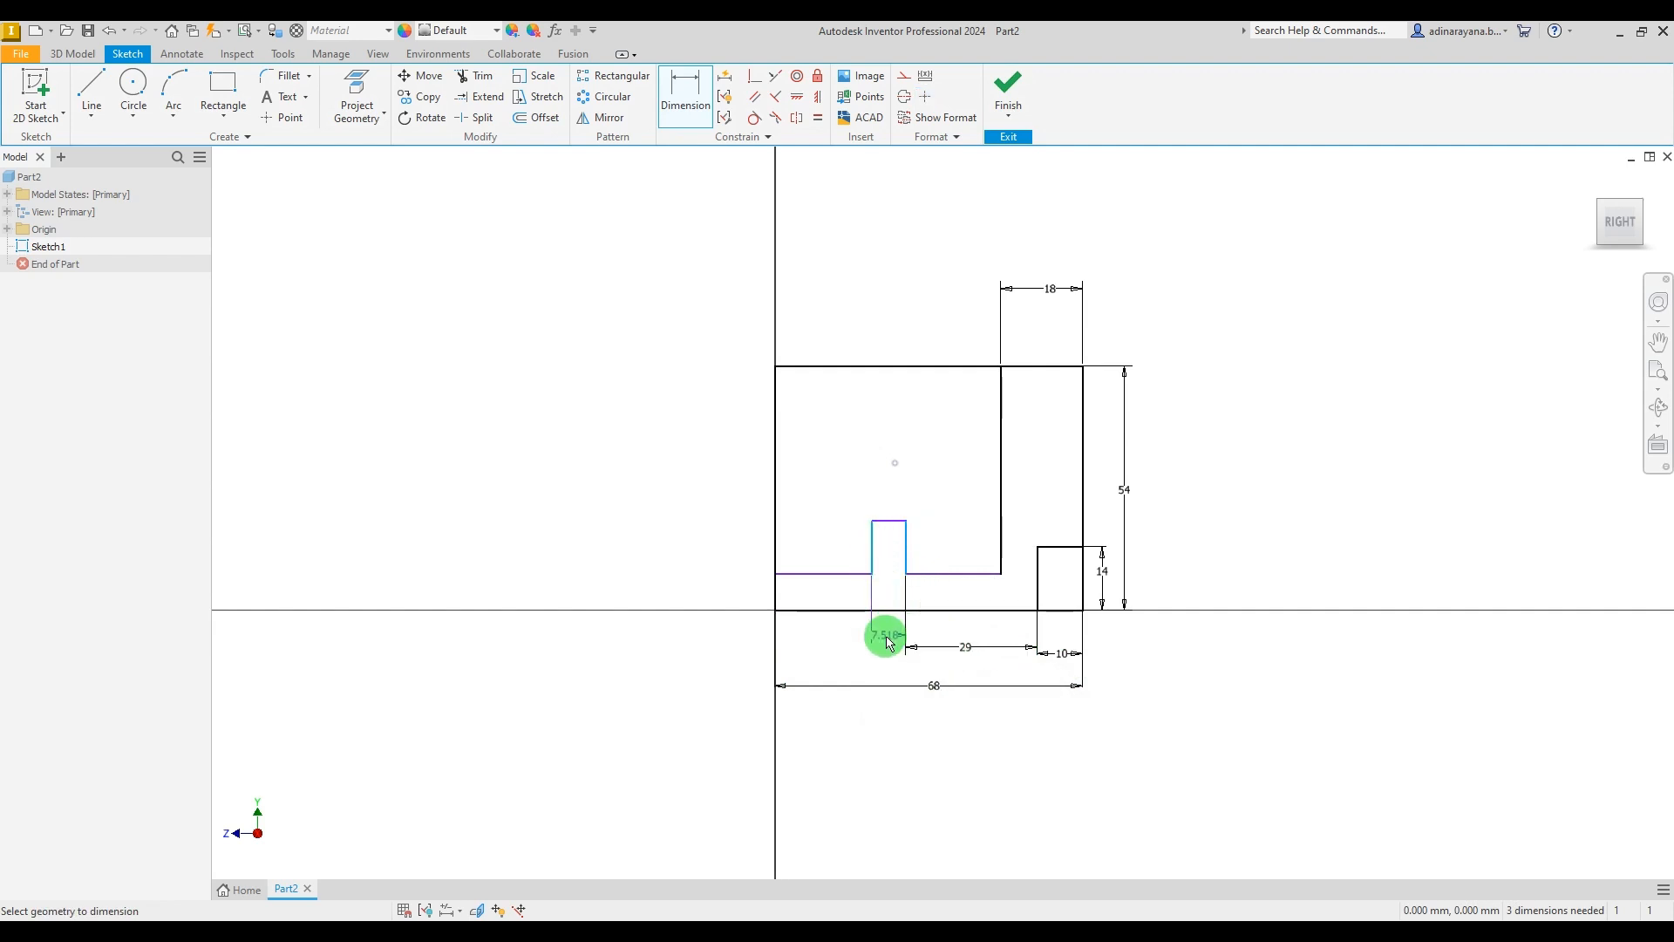
pyautogui.press('Return')
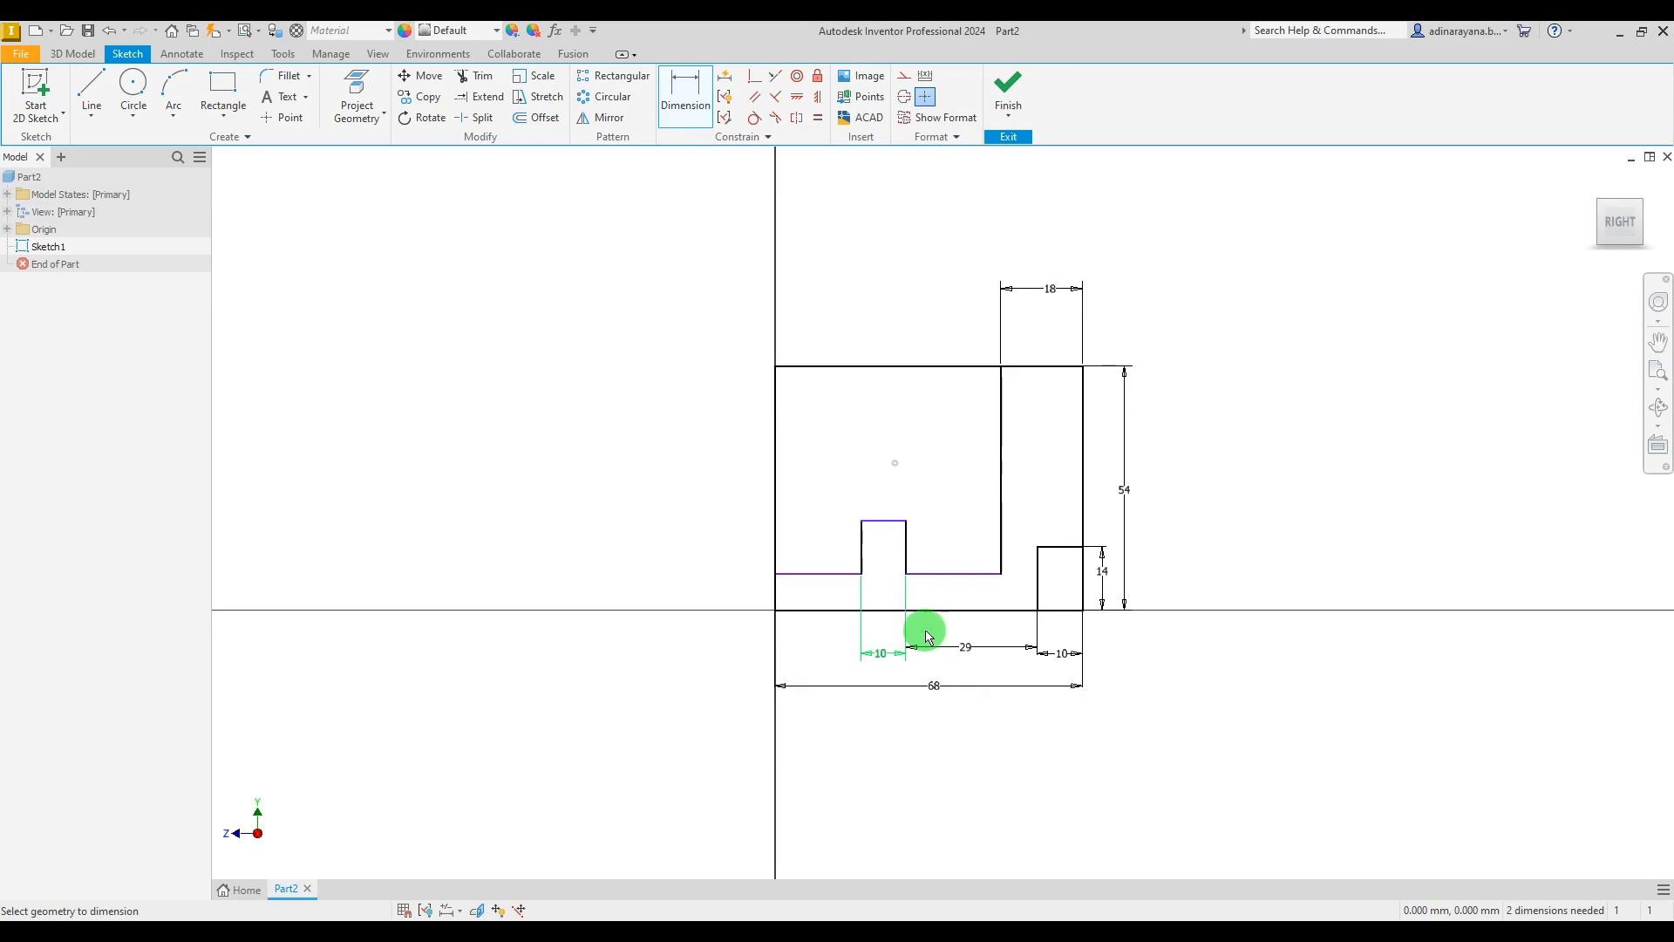
# Step: Following the reference image, dimension the base's thickness from the bottom edge to the step line and set it to 10 mm
pyautogui.hotkey('alt', 'Tab')
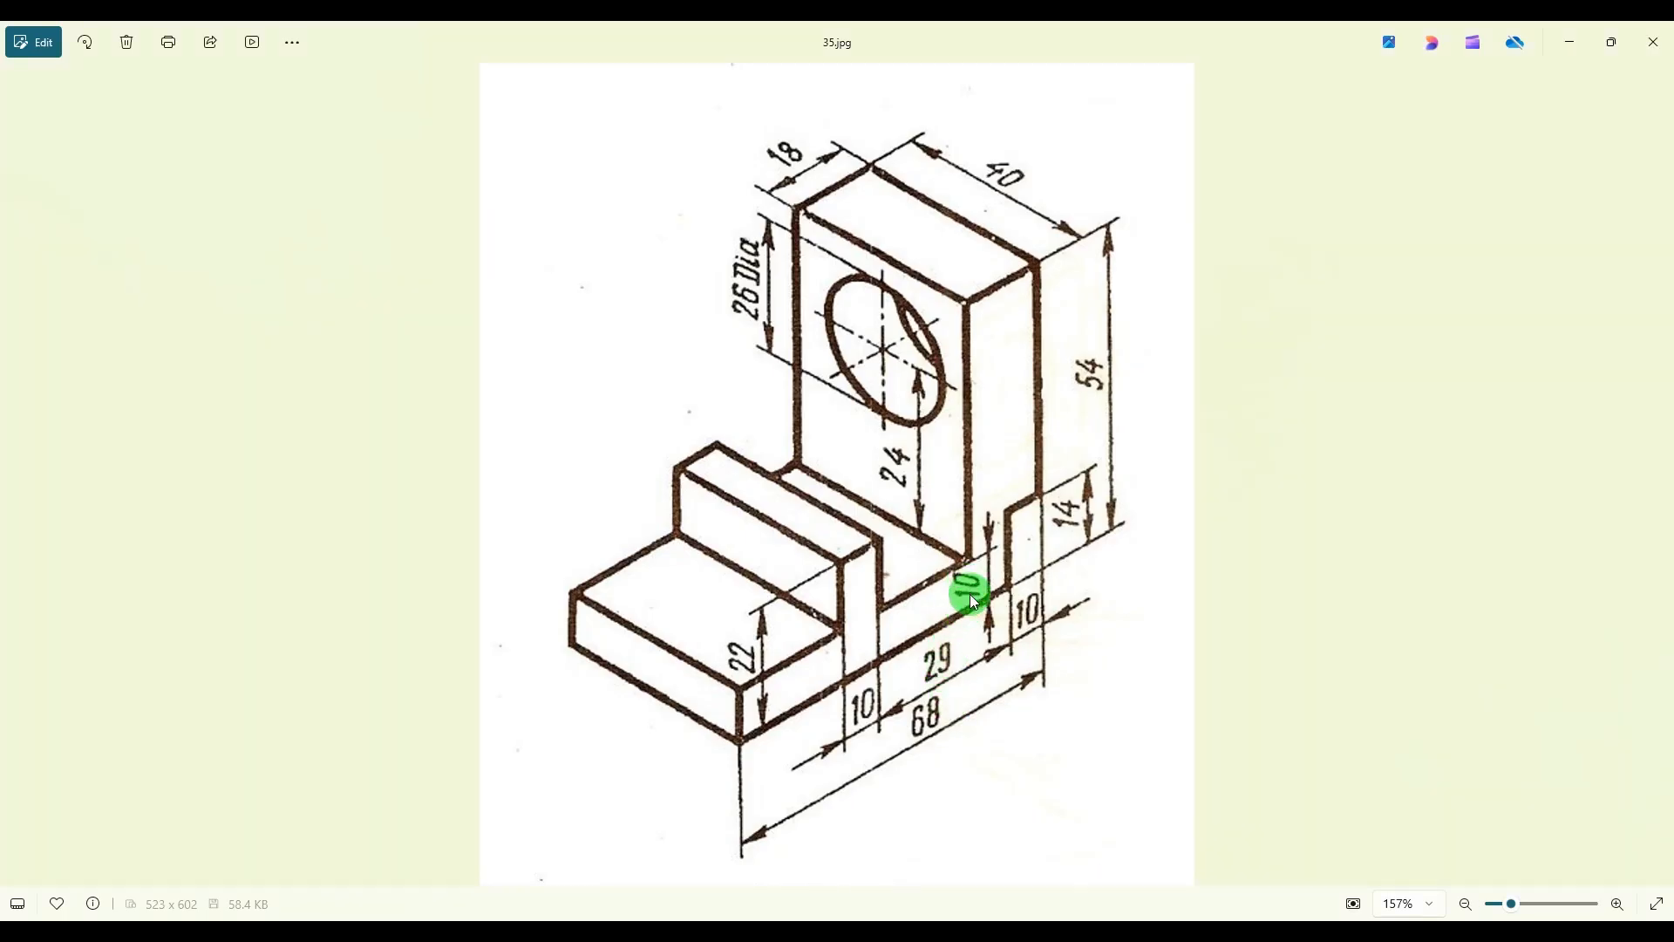
pyautogui.hotkey('alt', 'Tab')
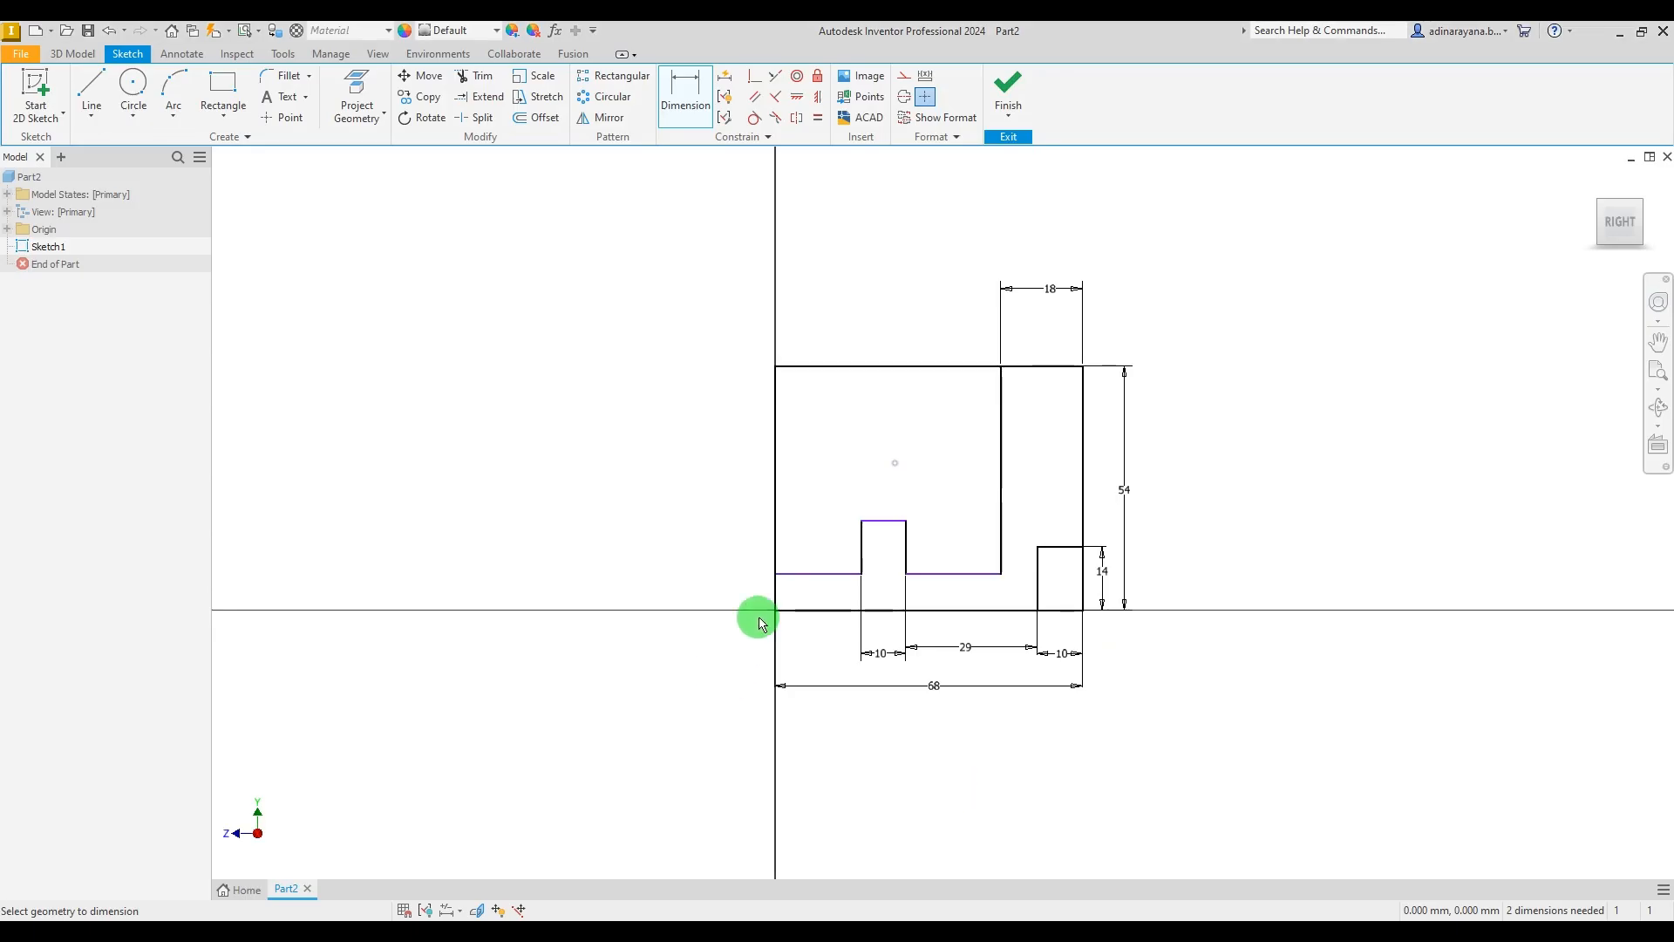
pyautogui.click(796, 609)
pyautogui.click(841, 575)
pyautogui.click(693, 600)
pyautogui.write('10')
pyautogui.press('Return')
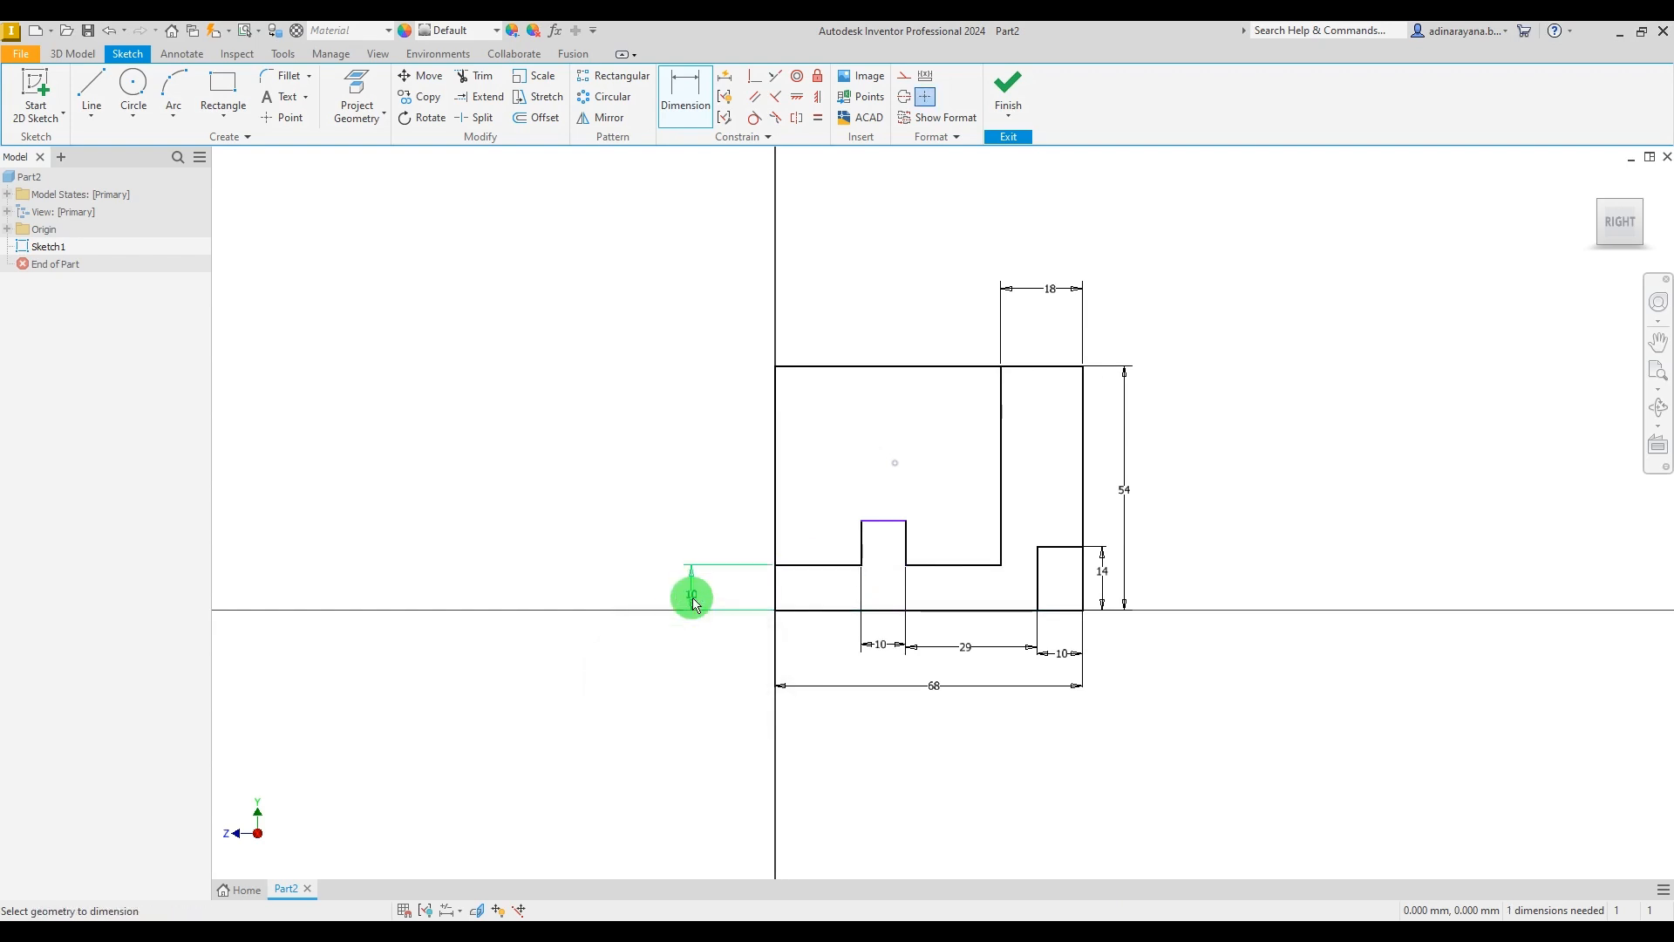
# Step: Following the reference image, dimension the tab's top line from the base's bottom edge and set its height to 22 mm
pyautogui.hotkey('alt', 'Tab')
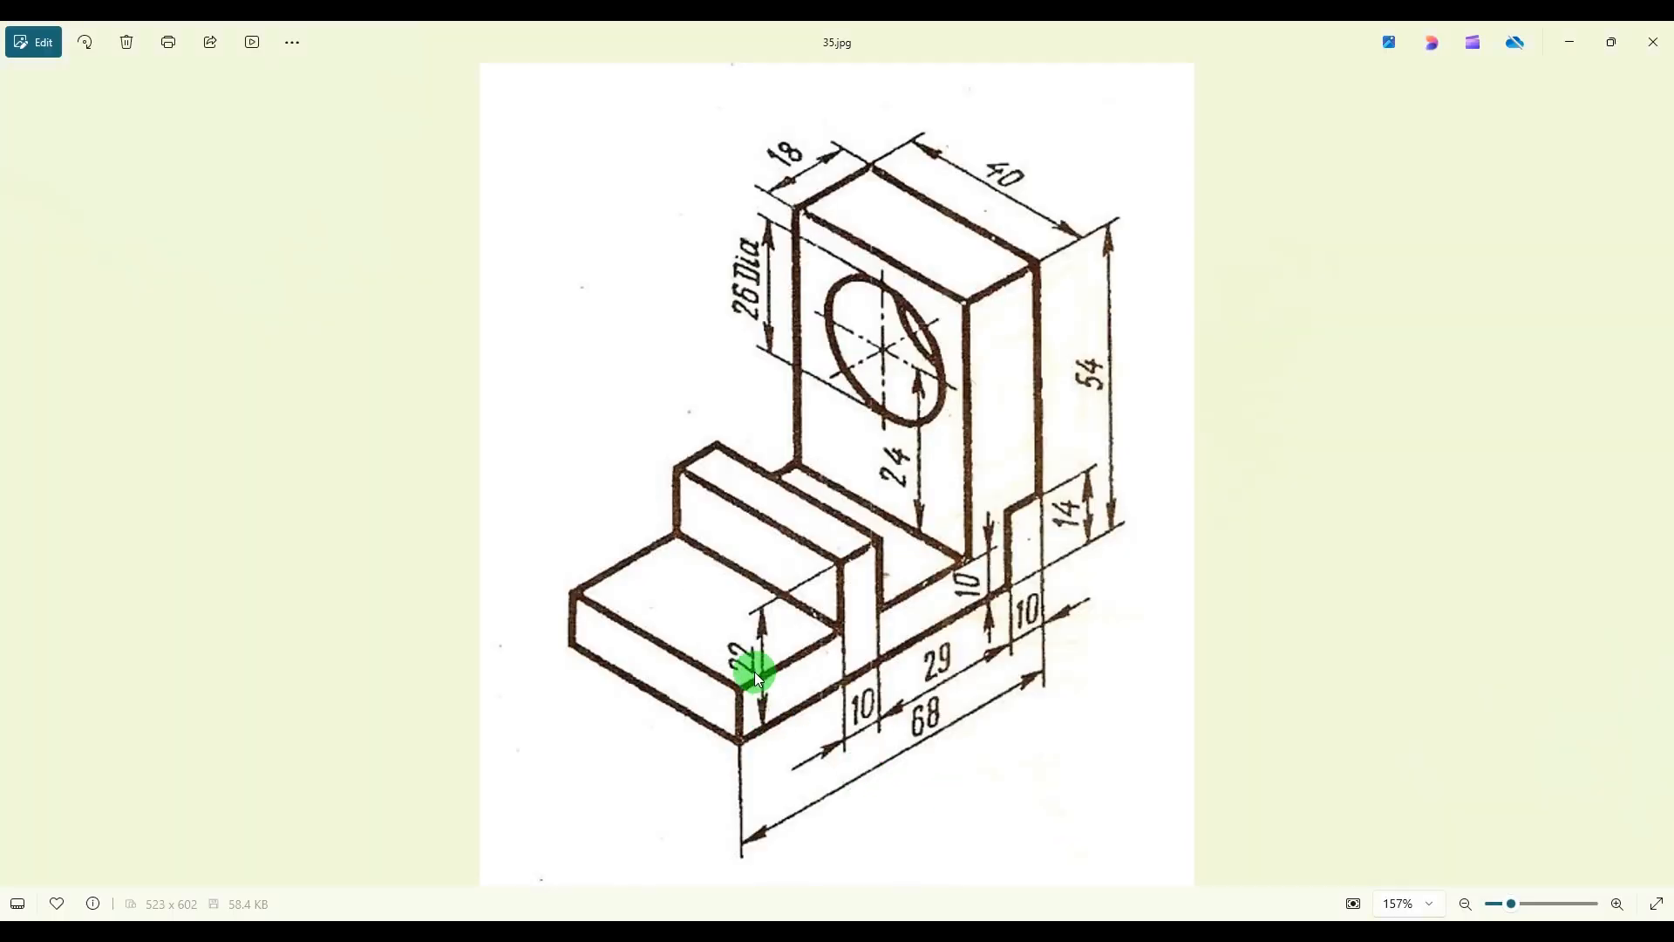
pyautogui.hotkey('alt', 'Tab')
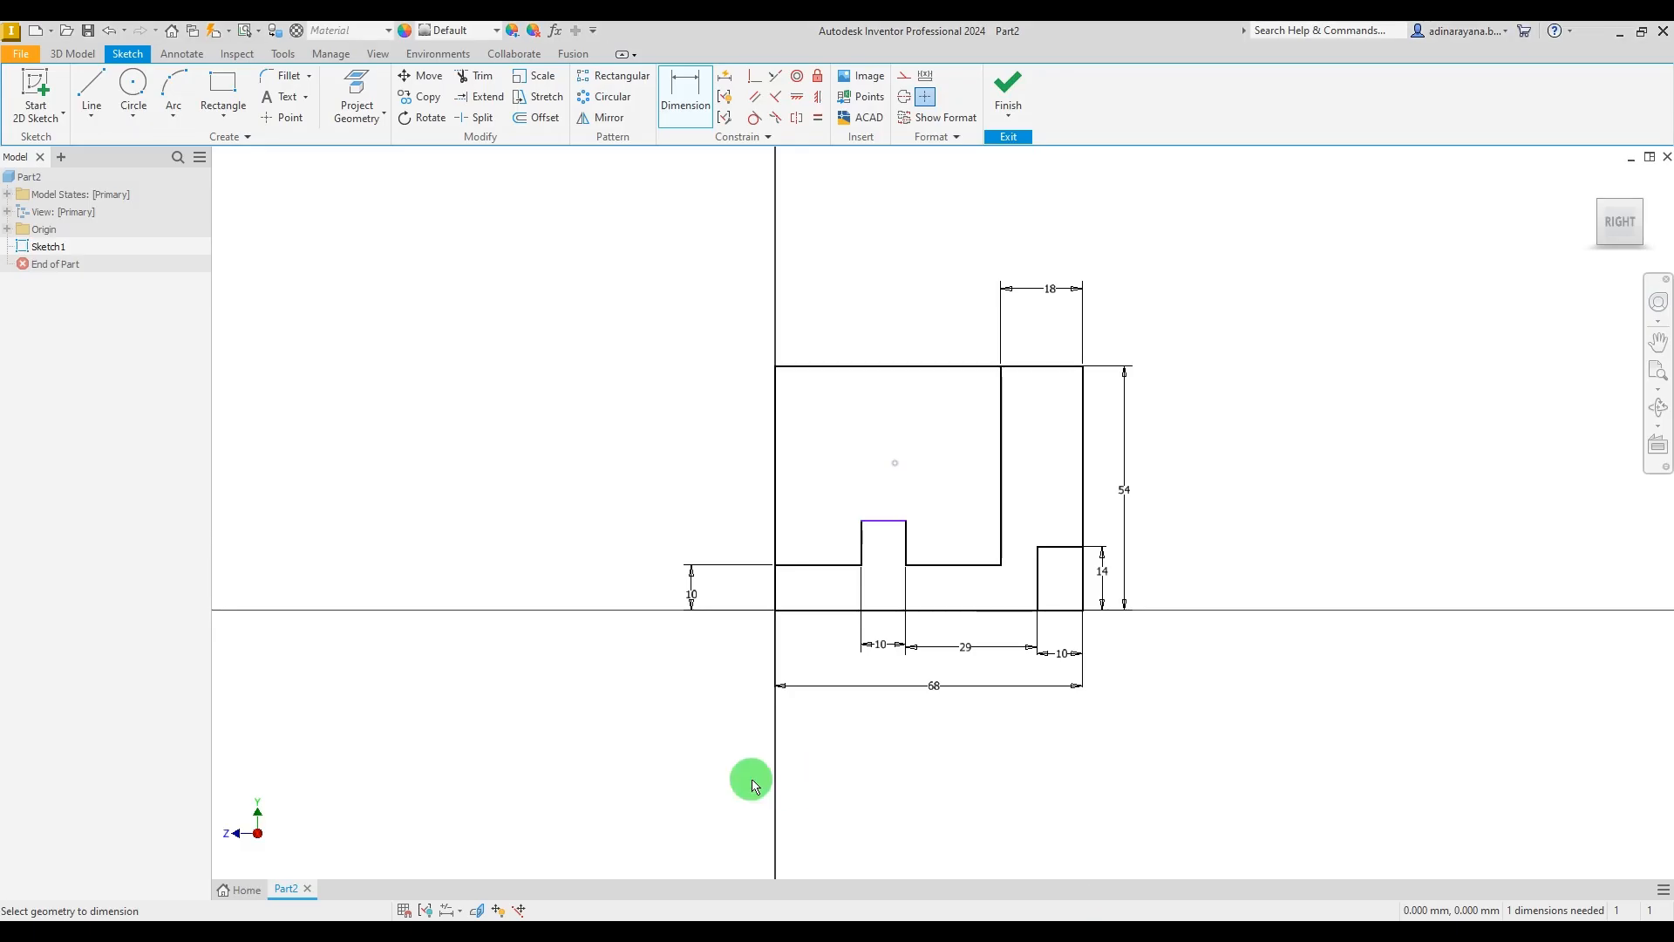
pyautogui.click(814, 609)
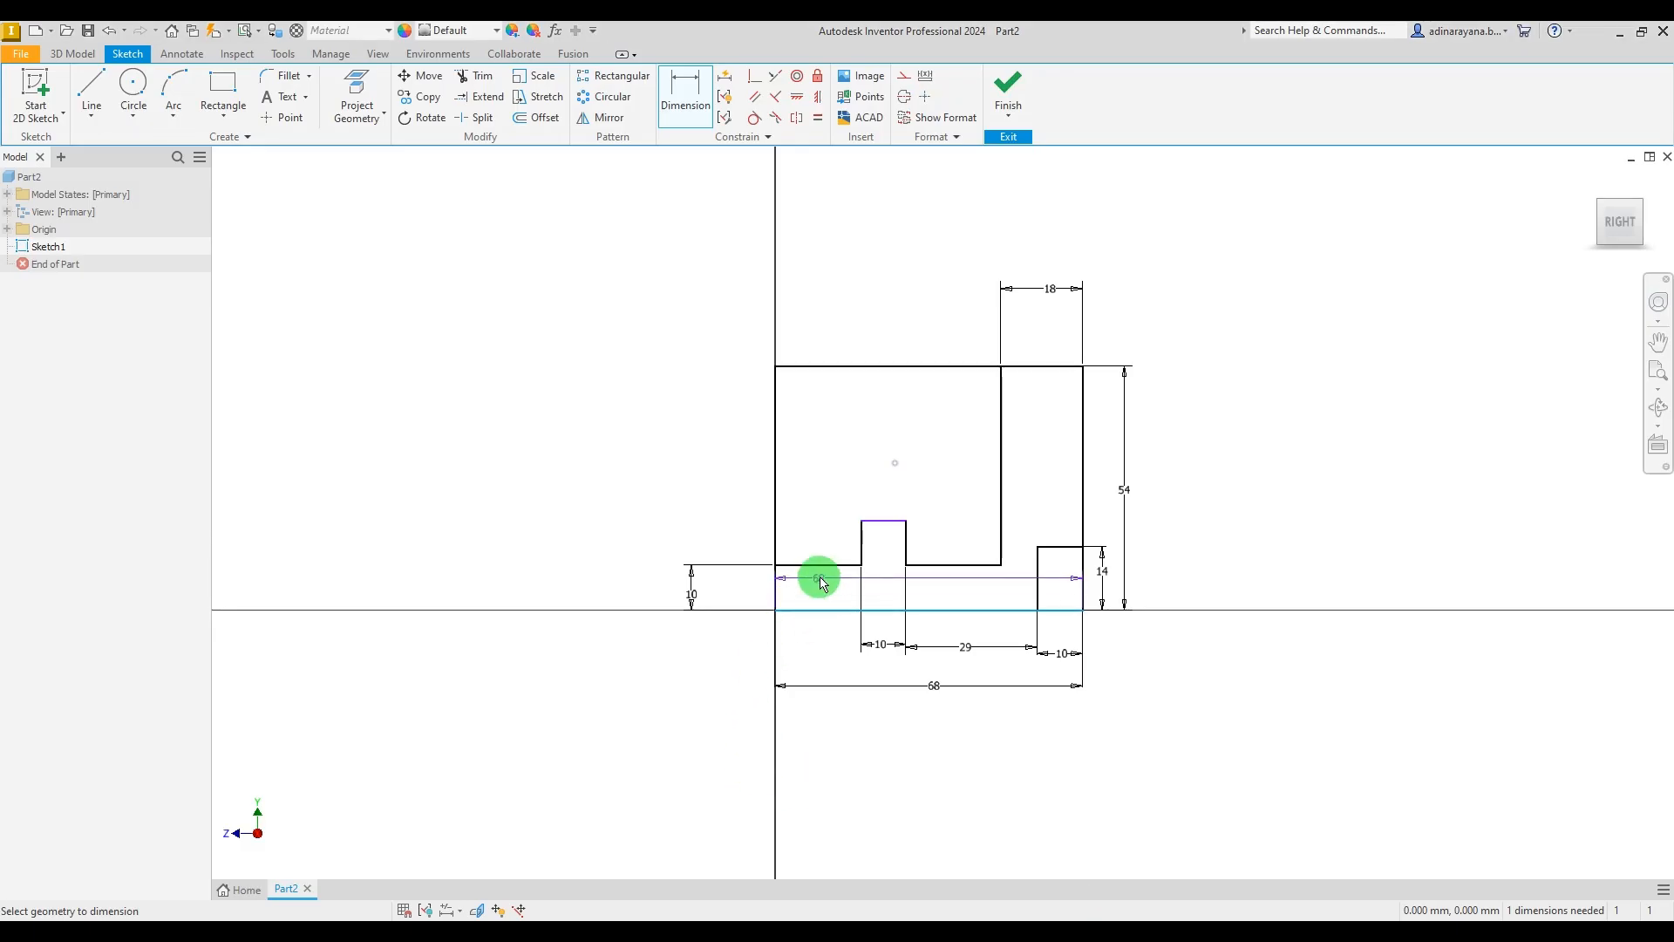
pyautogui.click(896, 523)
pyautogui.click(636, 560)
pyautogui.write('22')
pyautogui.press('Return')
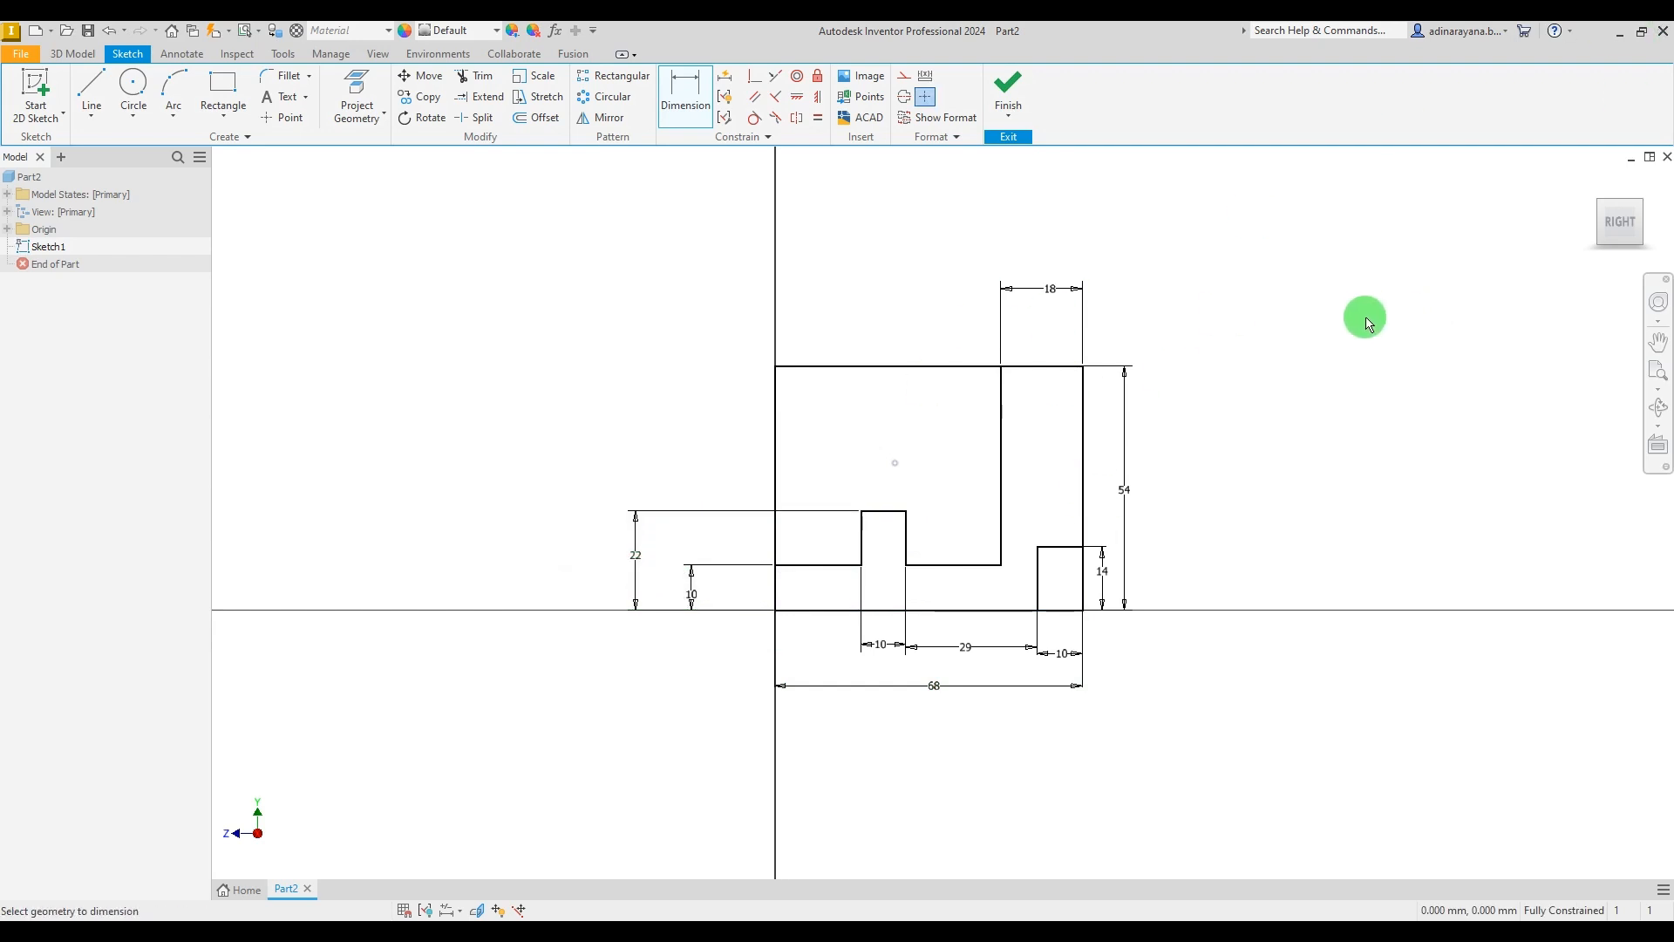
# Step: Compare the dimensioned side profile with the reference image and finish the sketch
pyautogui.hotkey('alt', 'Tab')
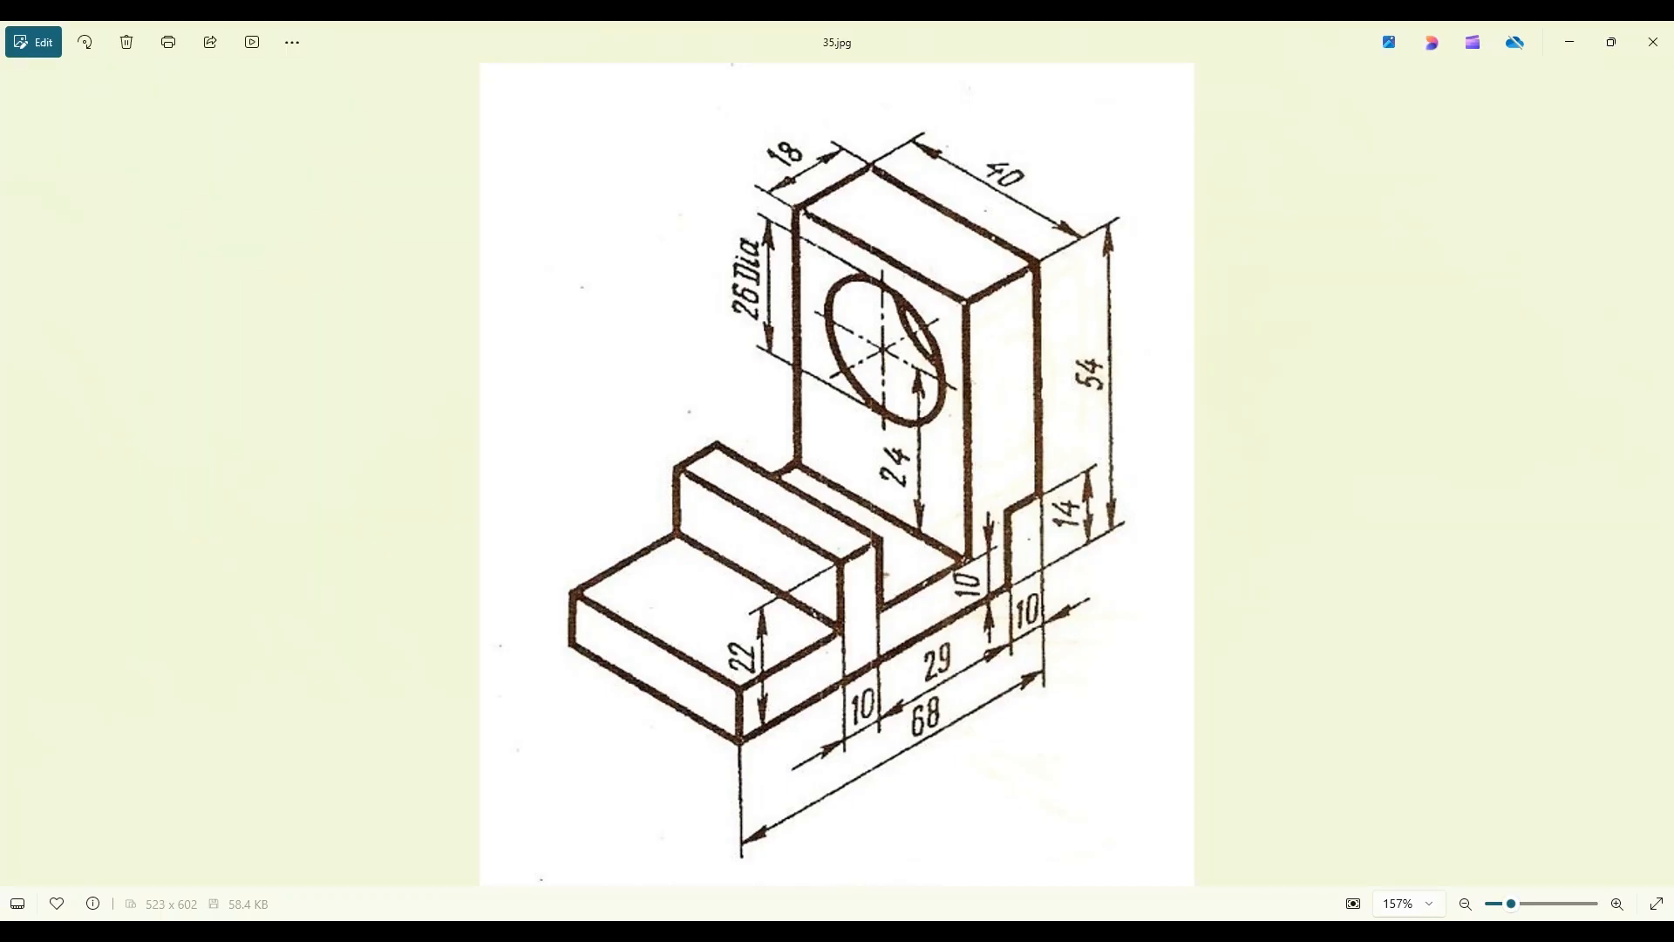
pyautogui.hotkey('alt', 'Tab')
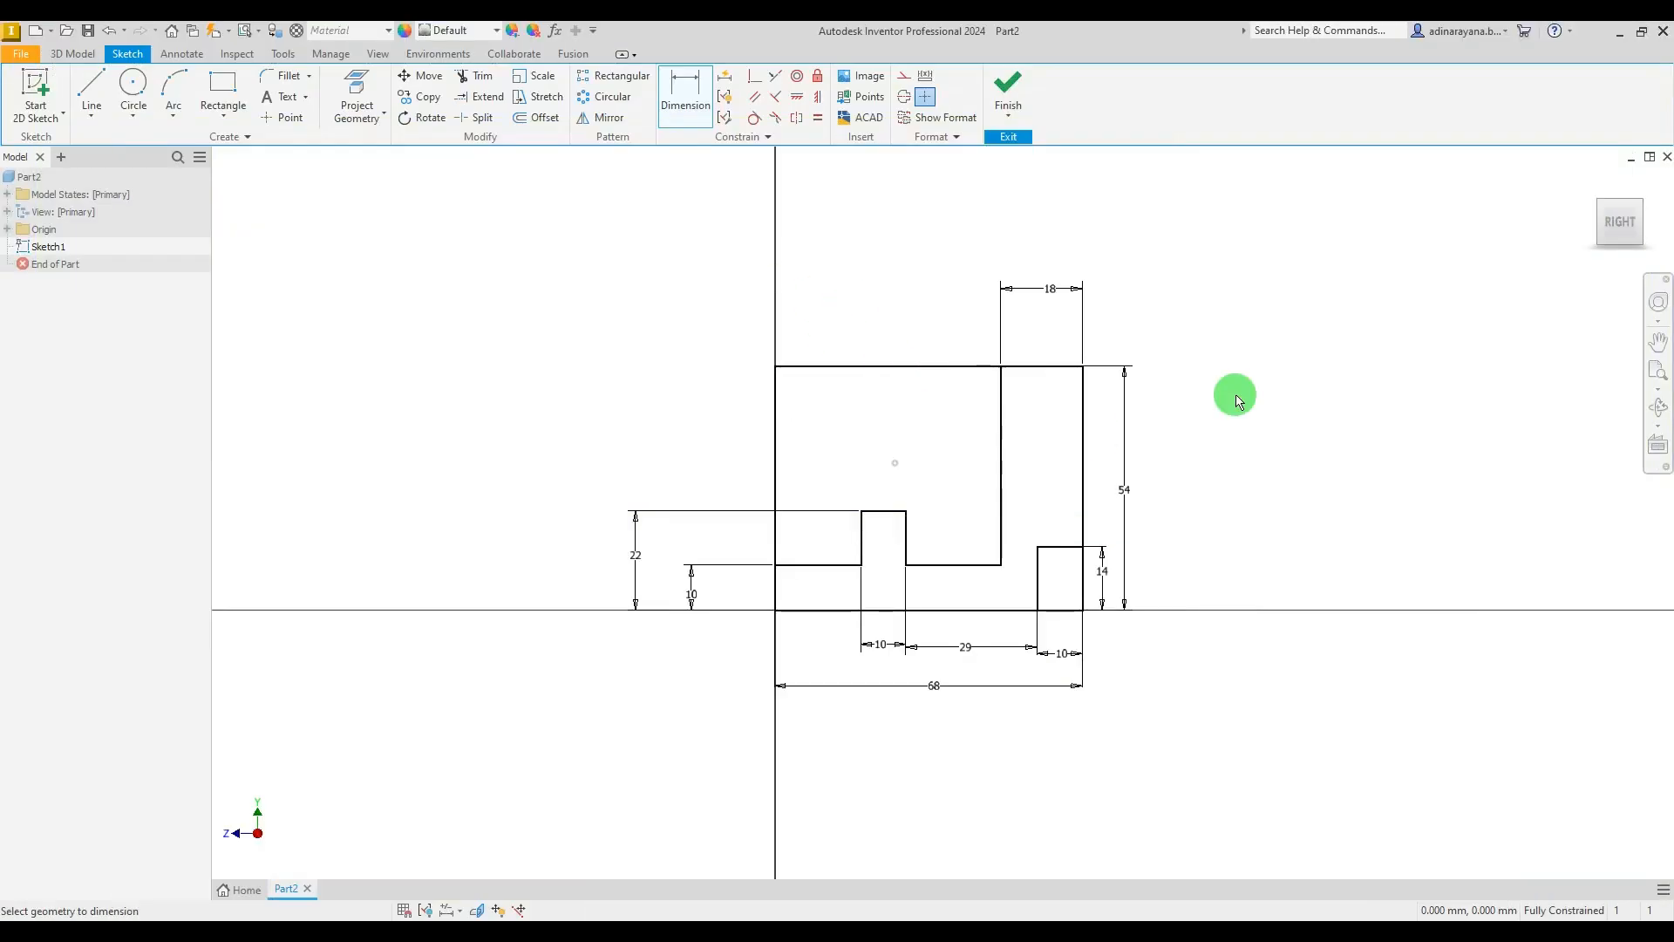
pyautogui.click(1011, 126)
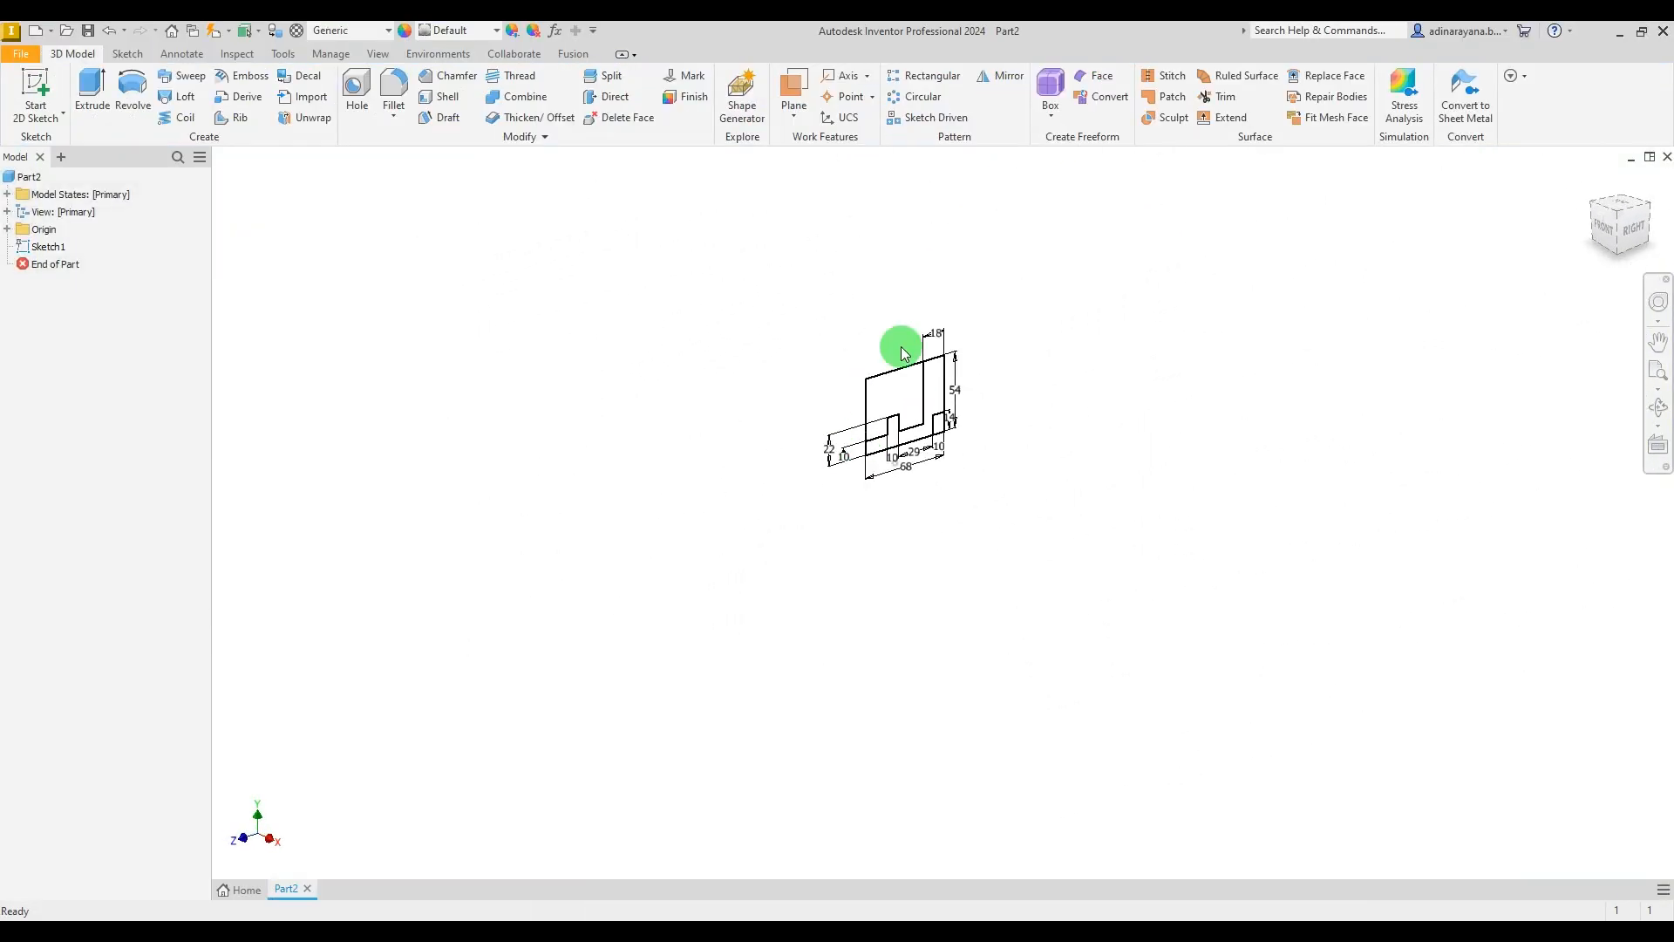
# Step: Extrude the stepped bracket region symmetrically about the sketch plane by the 40 mm width given in the reference image
pyautogui.hotkey('alt', 'Tab')
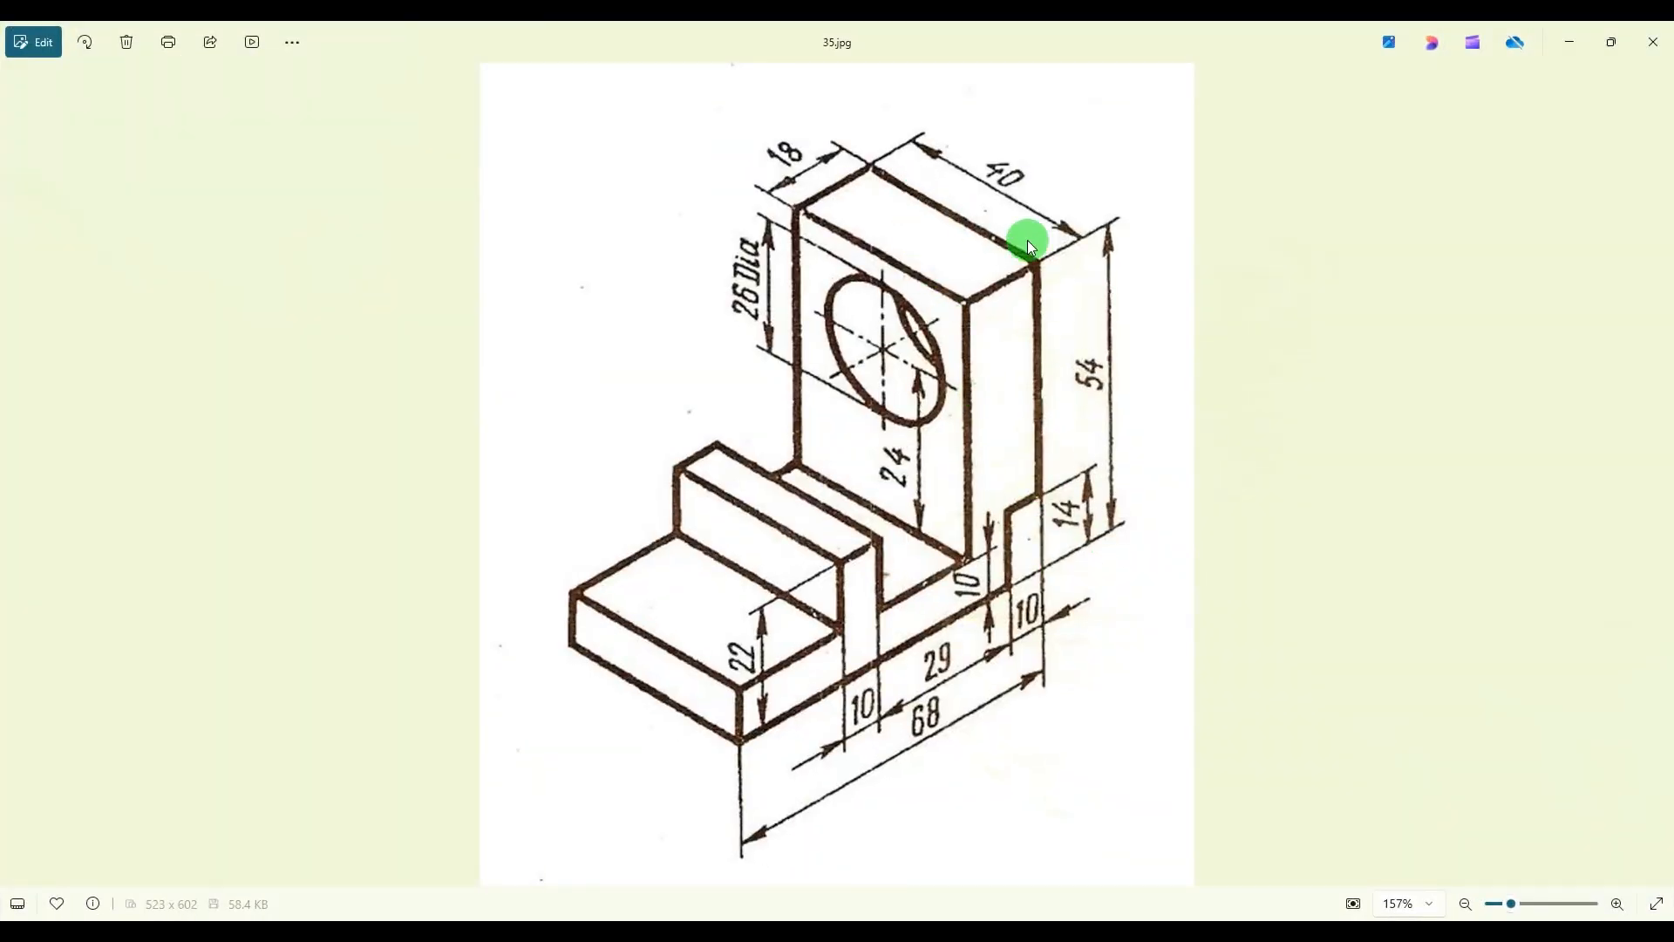
pyautogui.hotkey('alt', 'Tab')
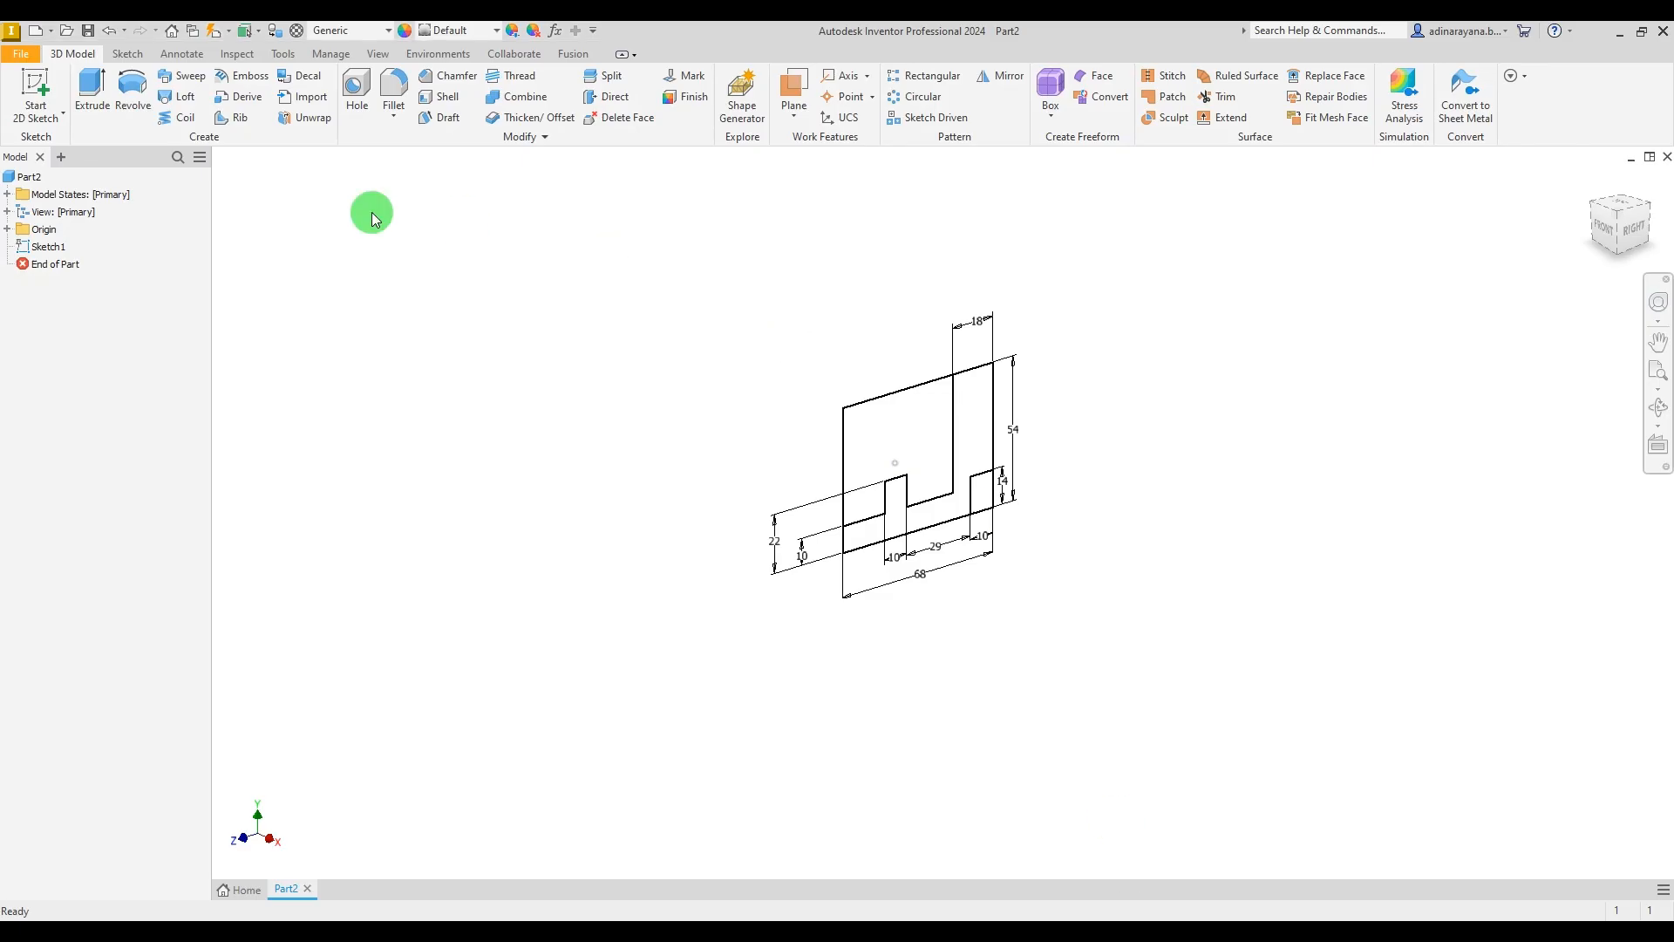
pyautogui.click(78, 96)
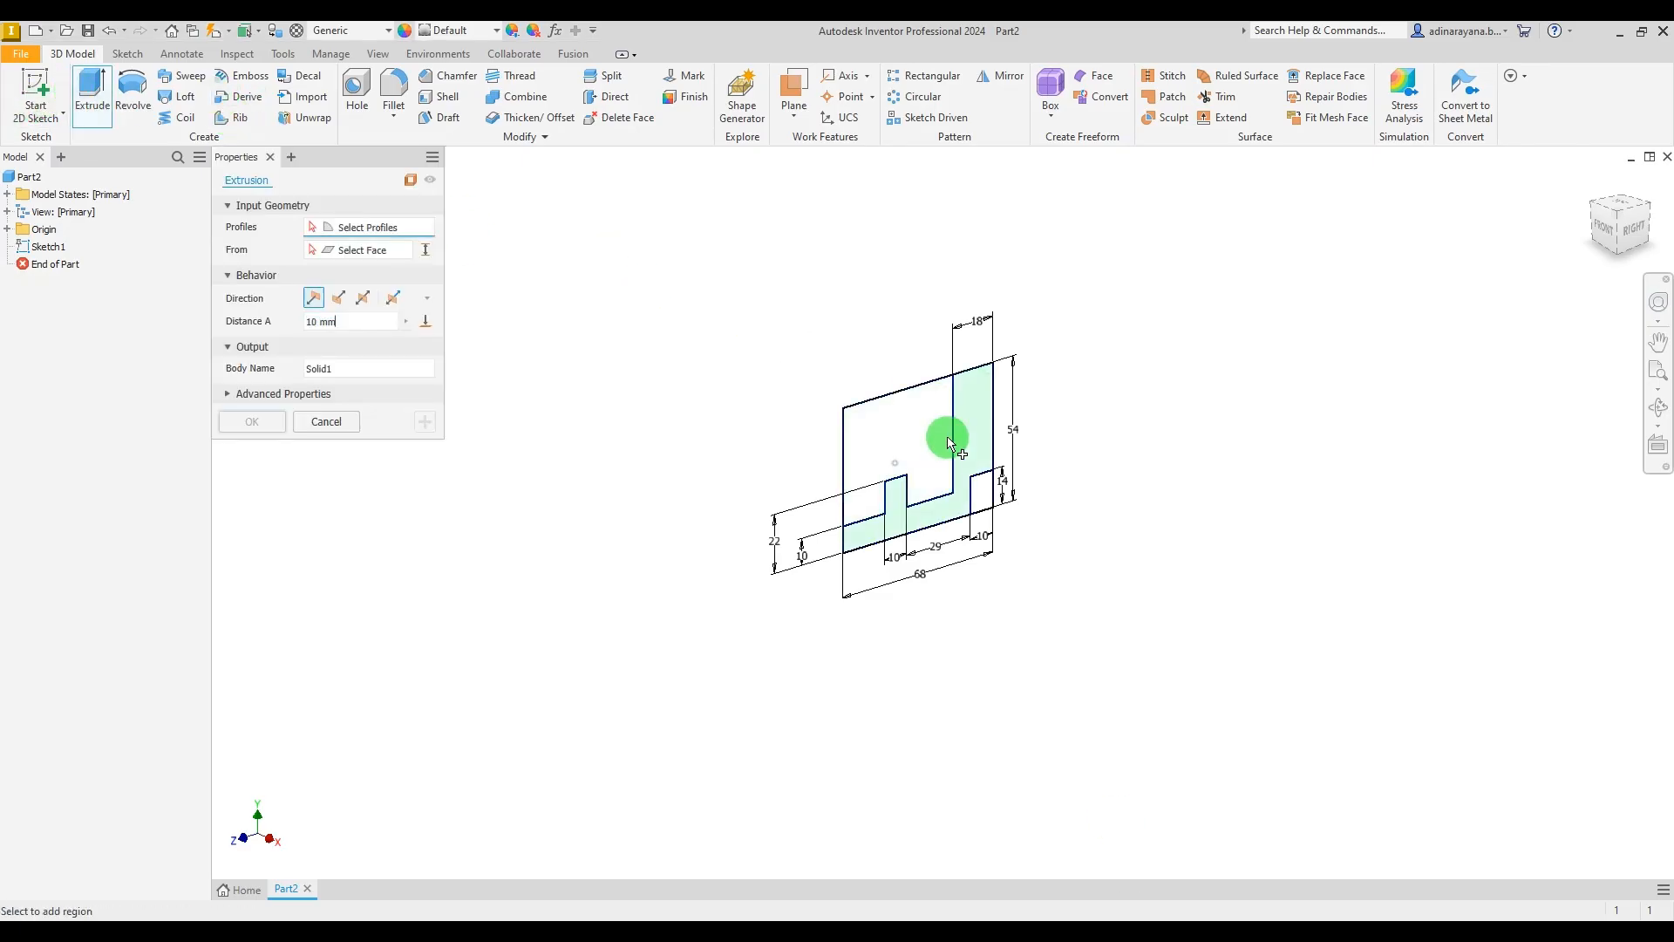
pyautogui.click(977, 419)
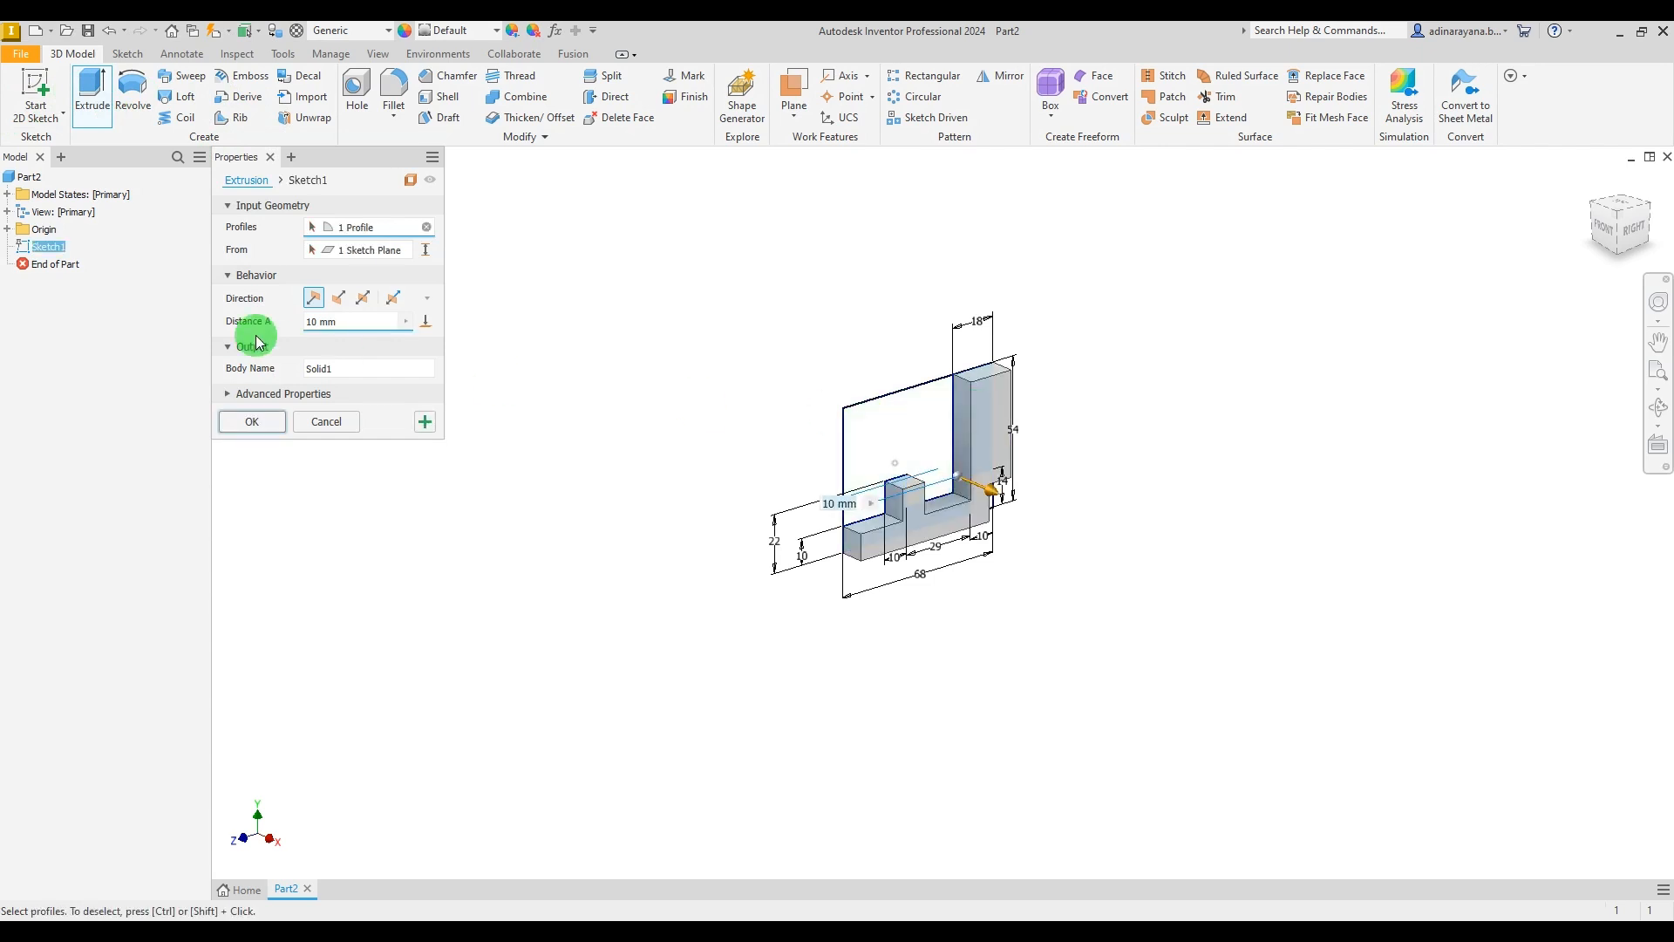
pyautogui.click(363, 300)
pyautogui.click(308, 323)
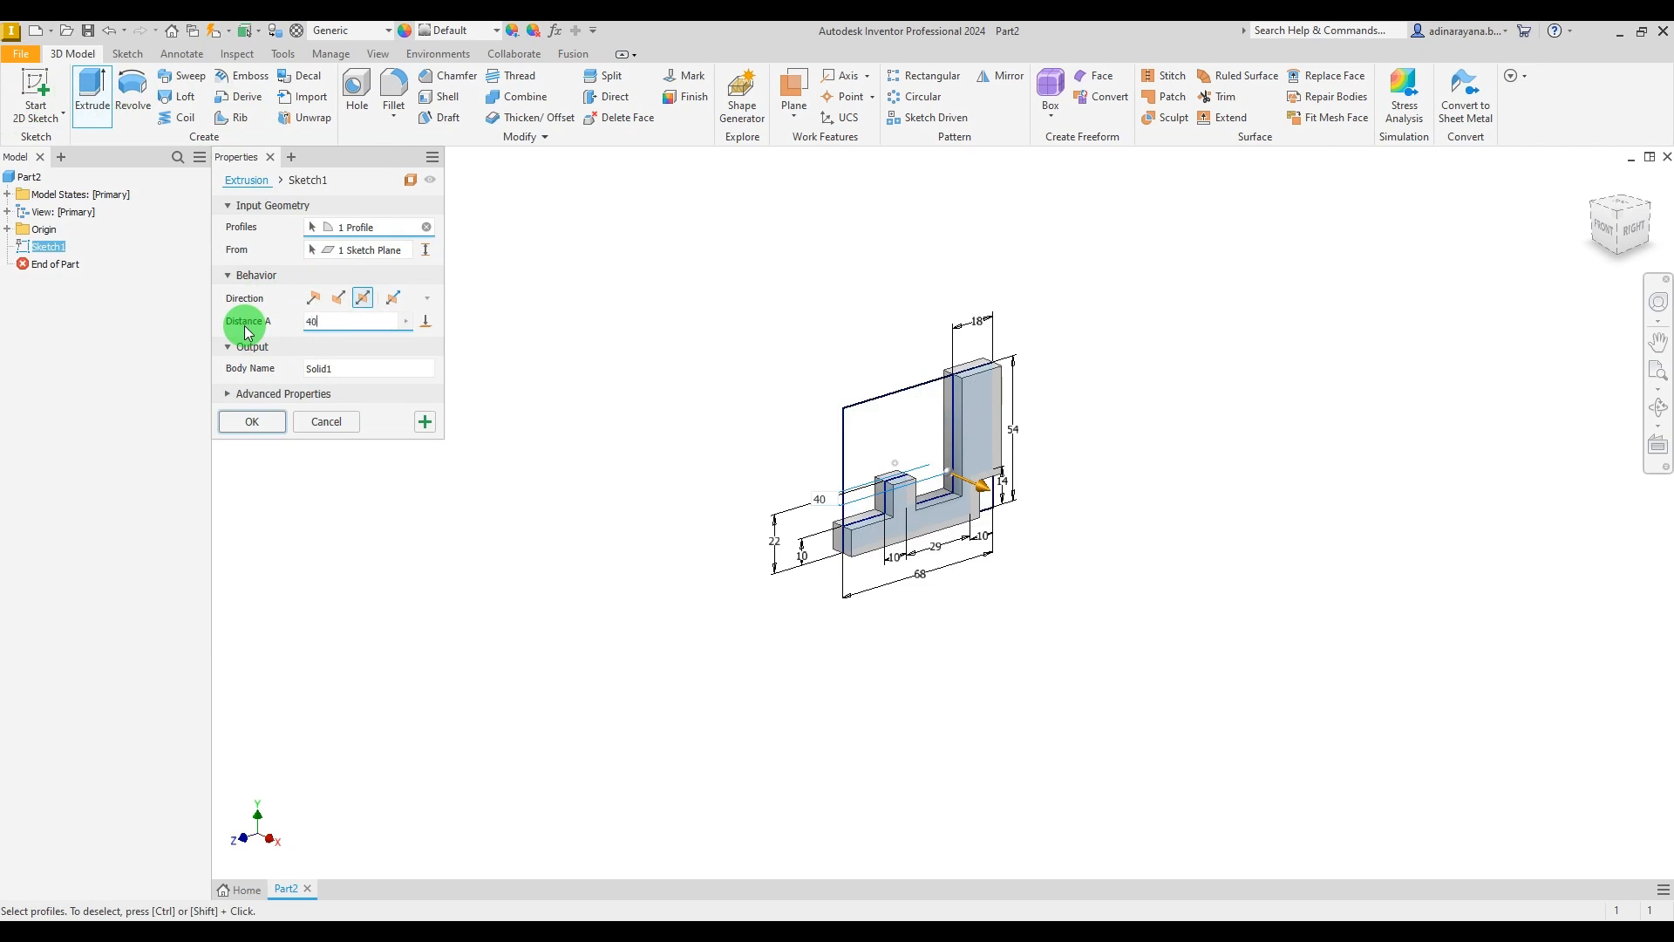
pyautogui.click(254, 423)
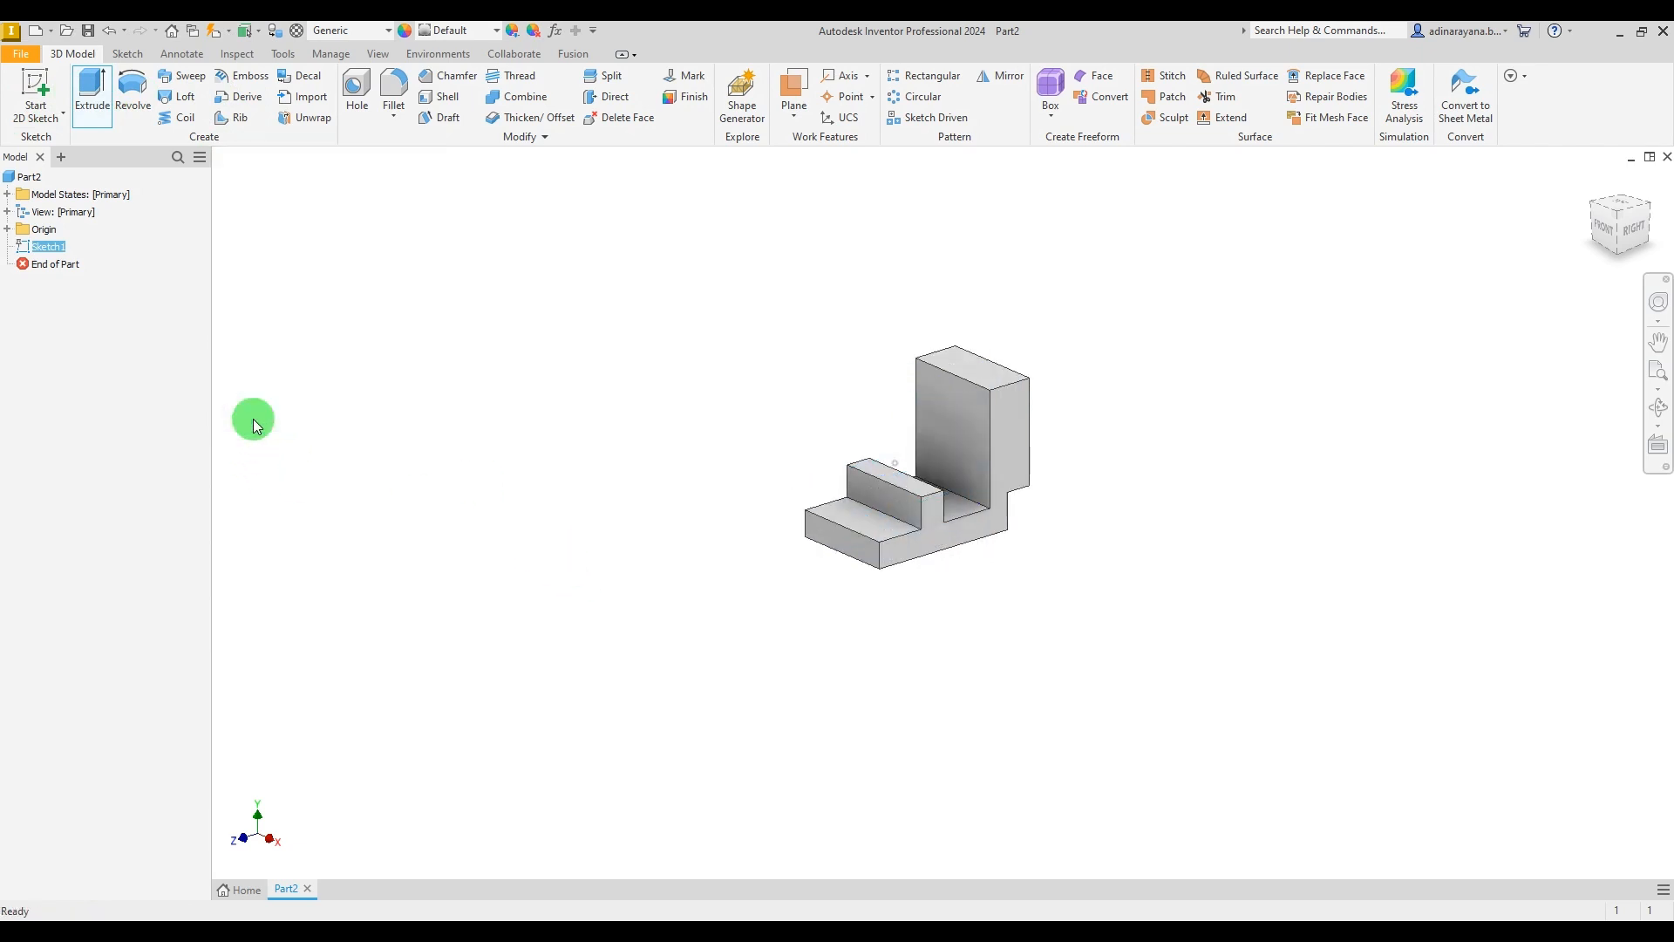
# Step: Start a sketch on the upright's front face and, following the reference image, draw a 26 mm diameter circle near its middle
pyautogui.click(959, 415)
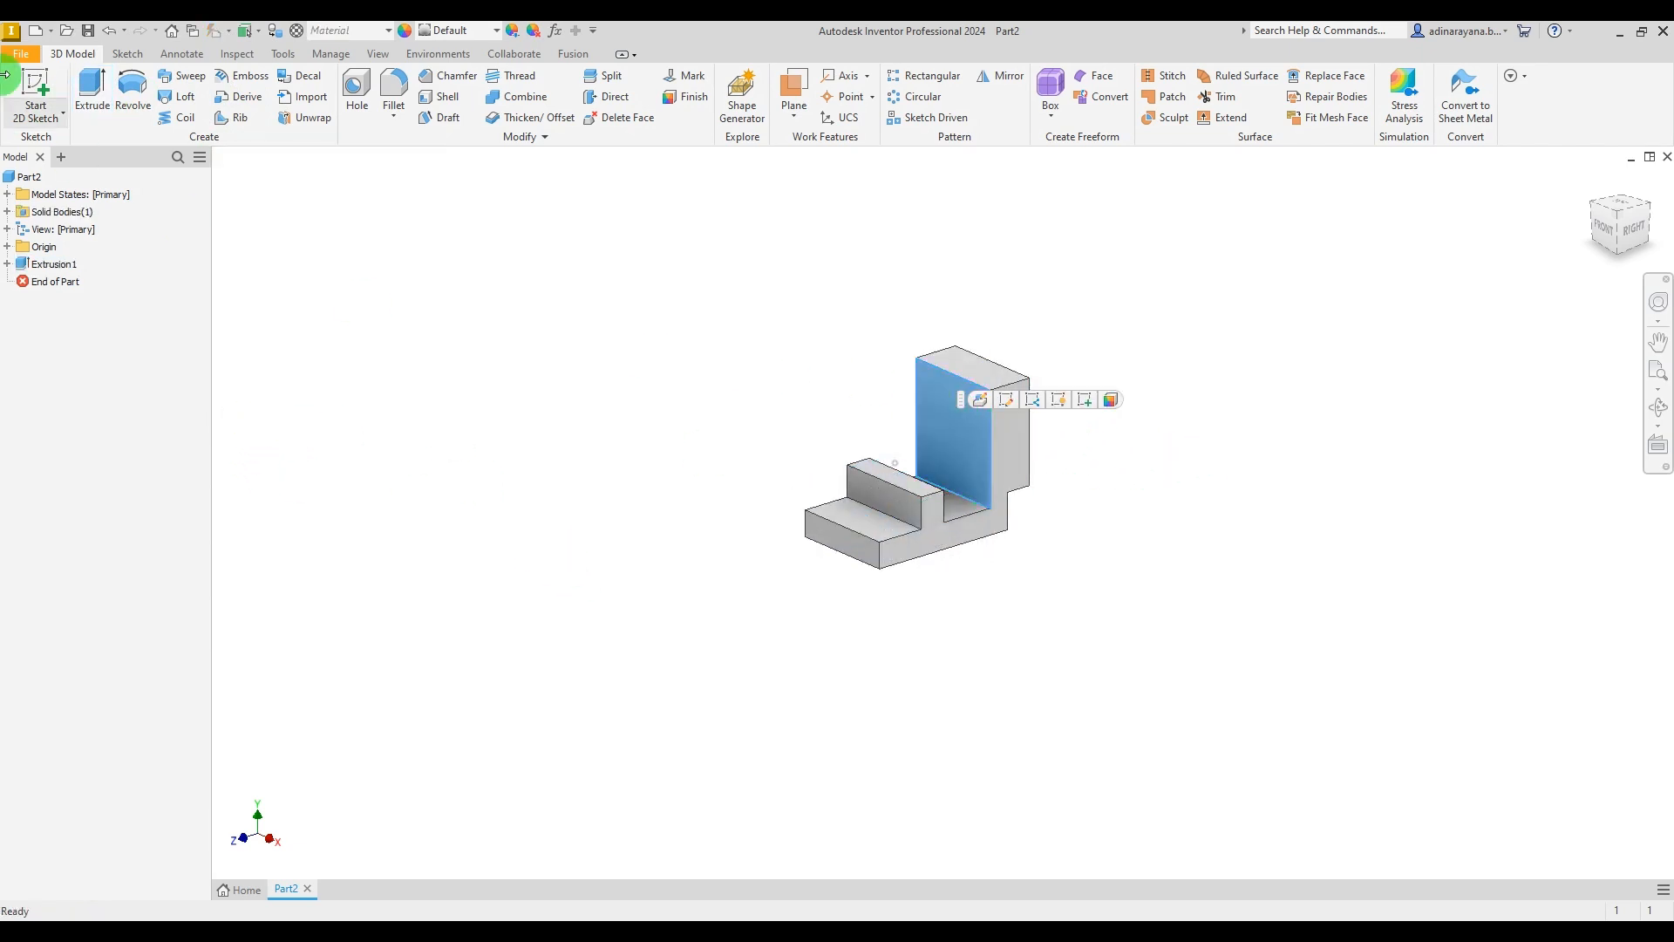
pyautogui.click(36, 88)
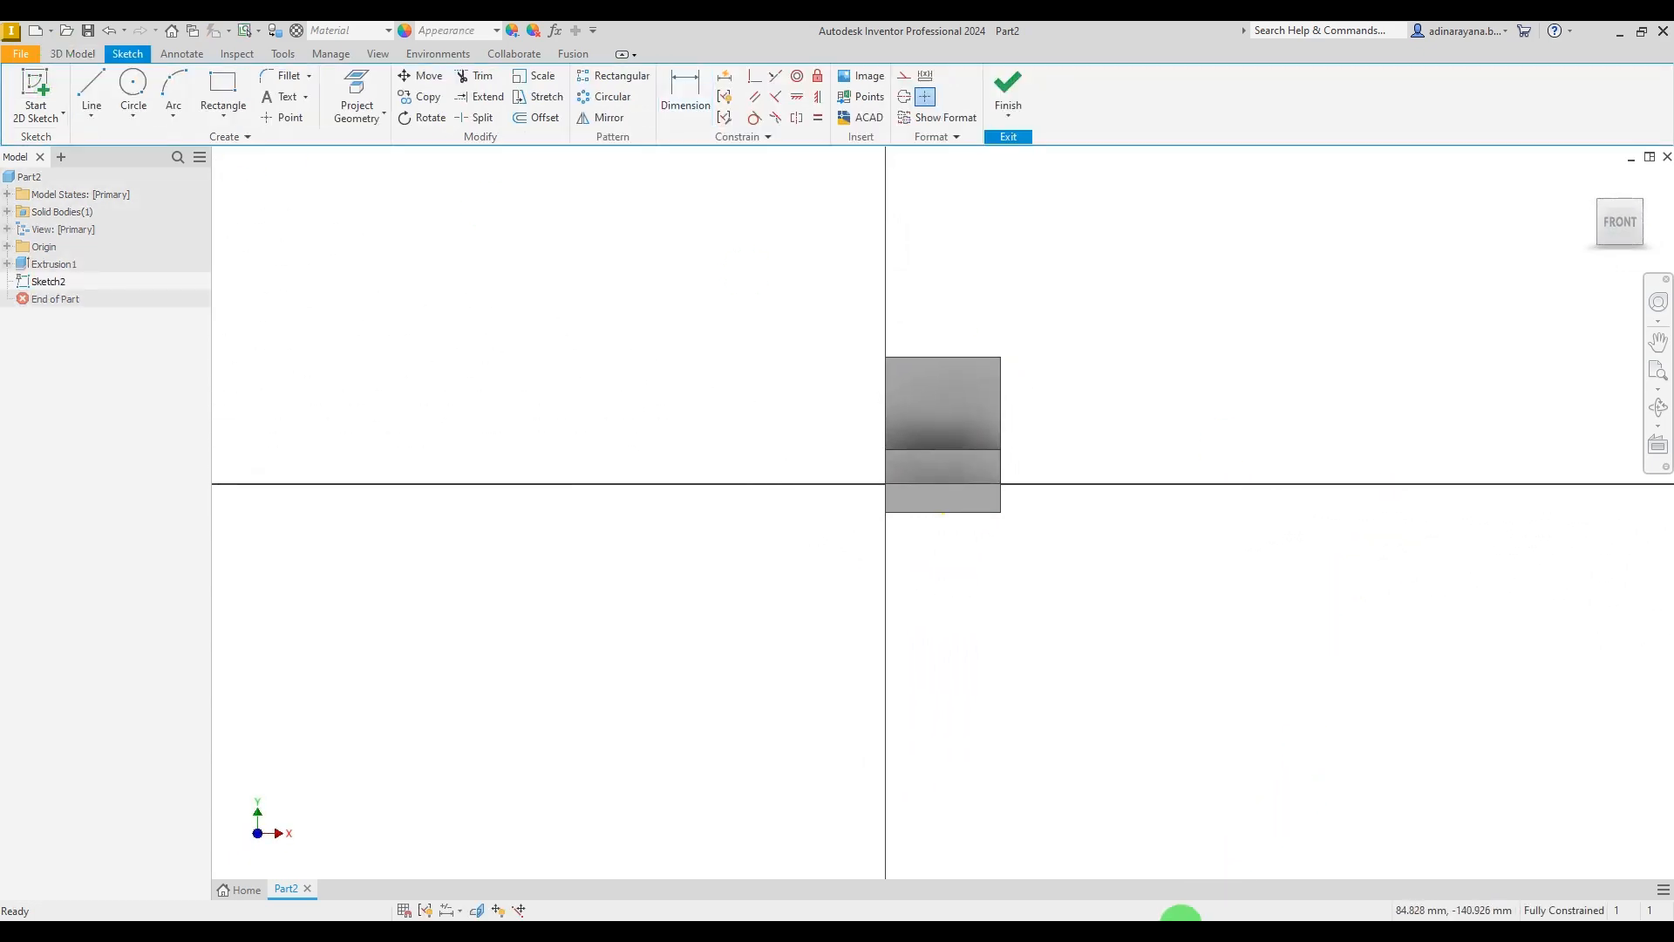
pyautogui.hotkey('alt', 'Tab')
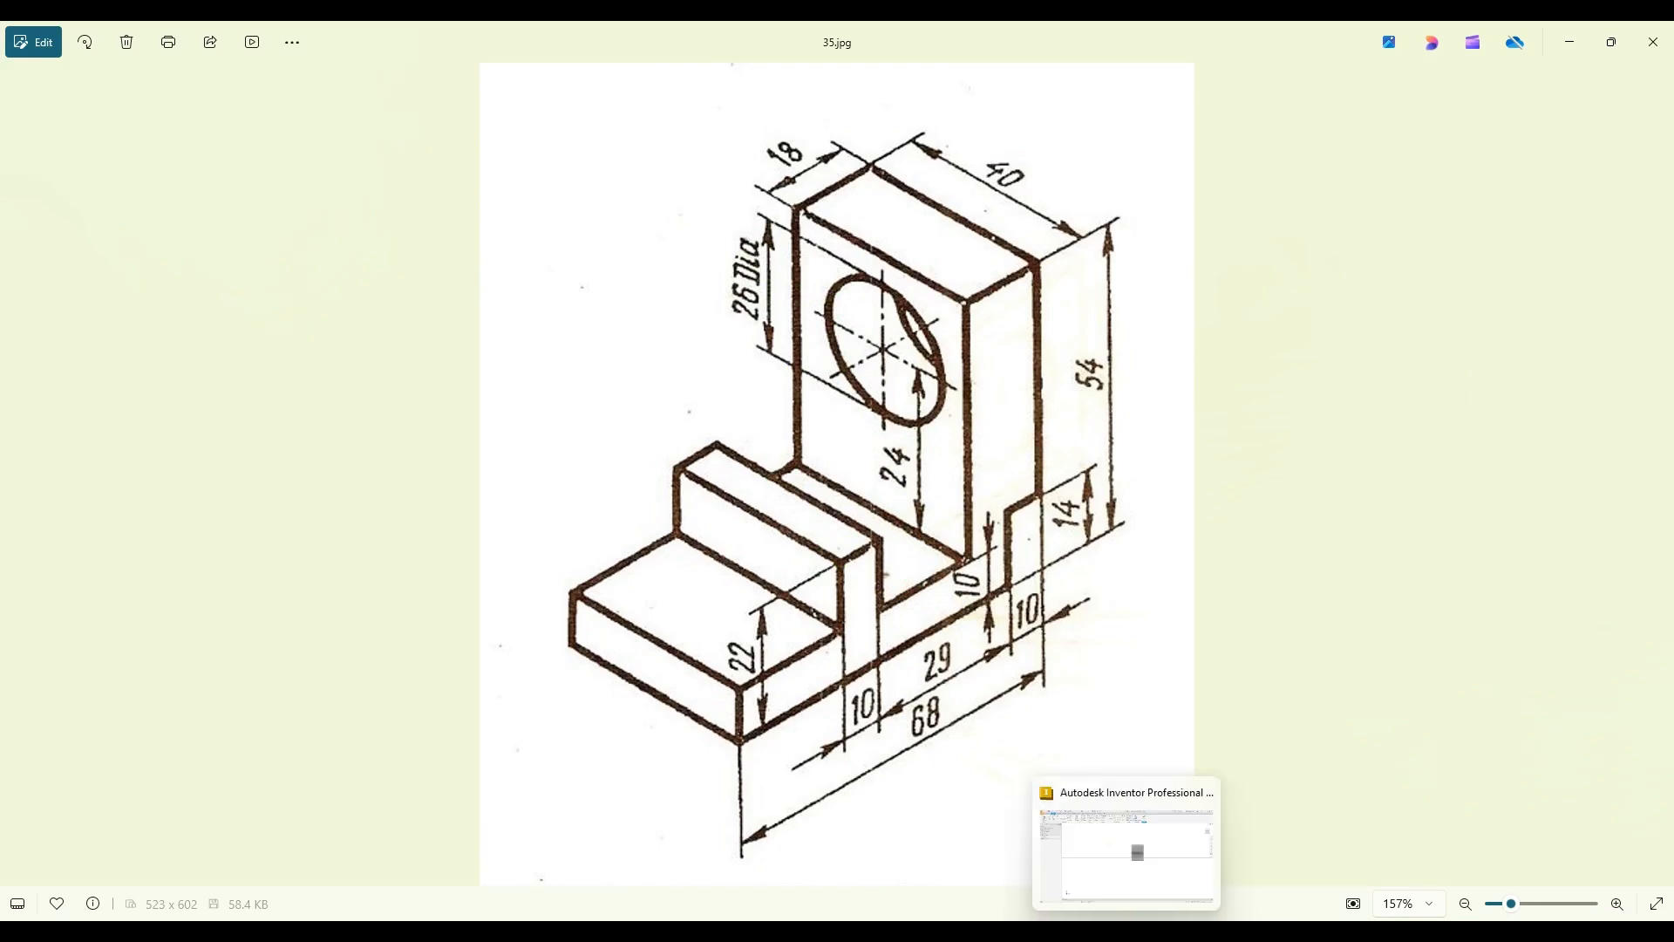
pyautogui.click(1164, 930)
pyautogui.click(129, 88)
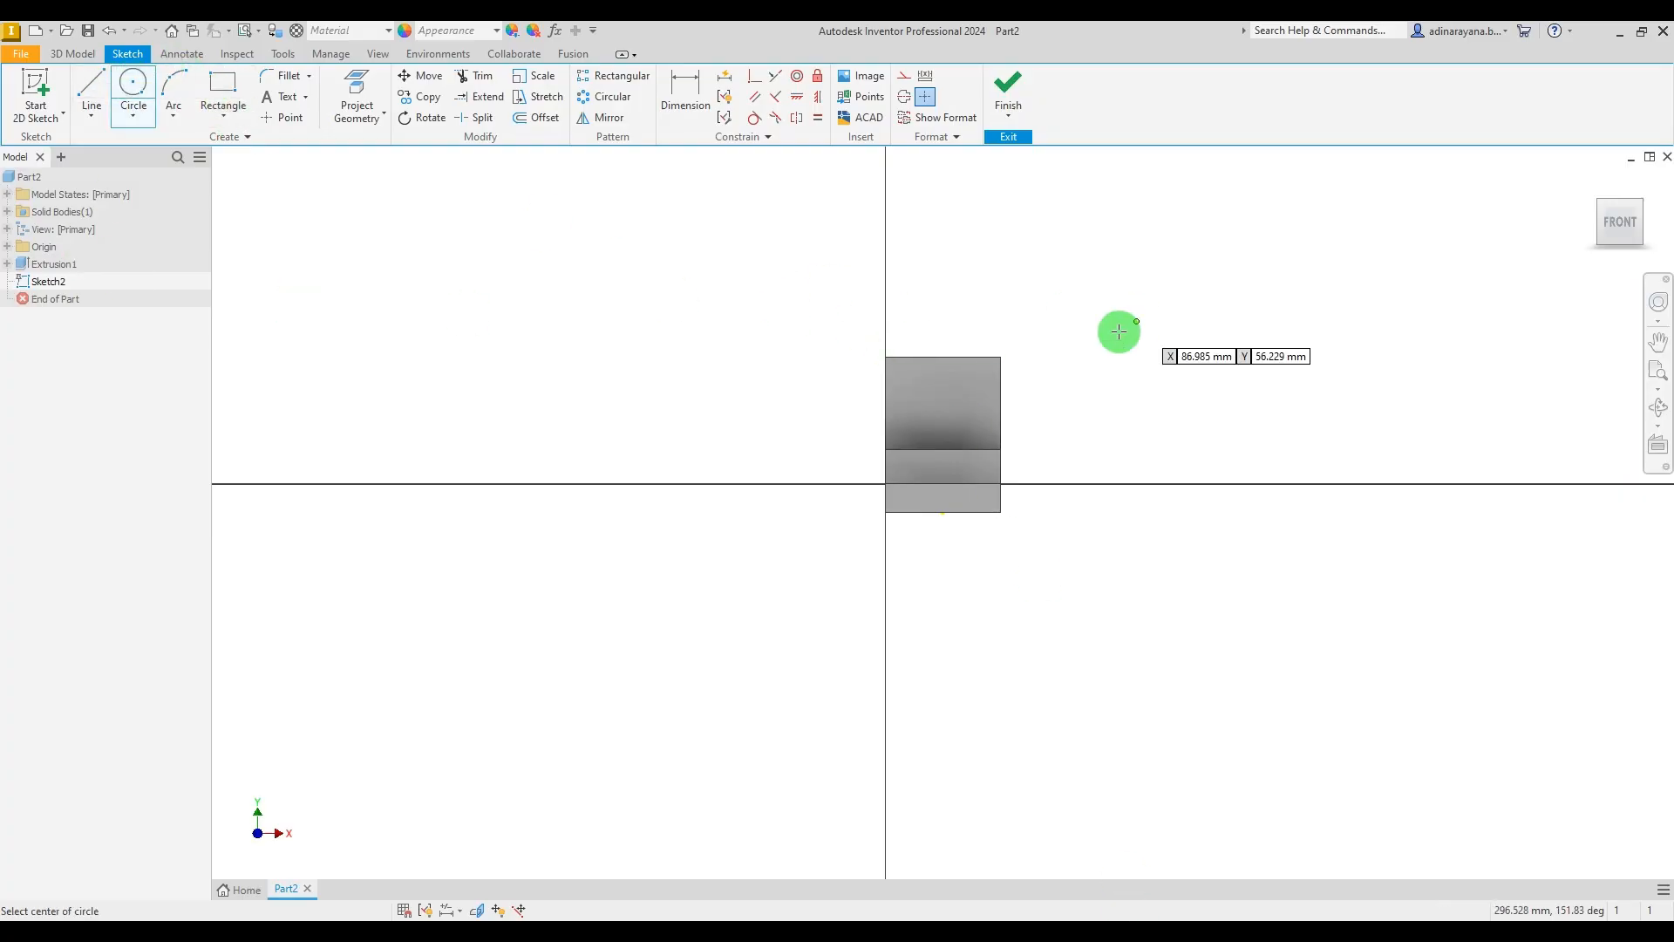
pyautogui.scroll(-5, 994, 384)
pyautogui.click(828, 433)
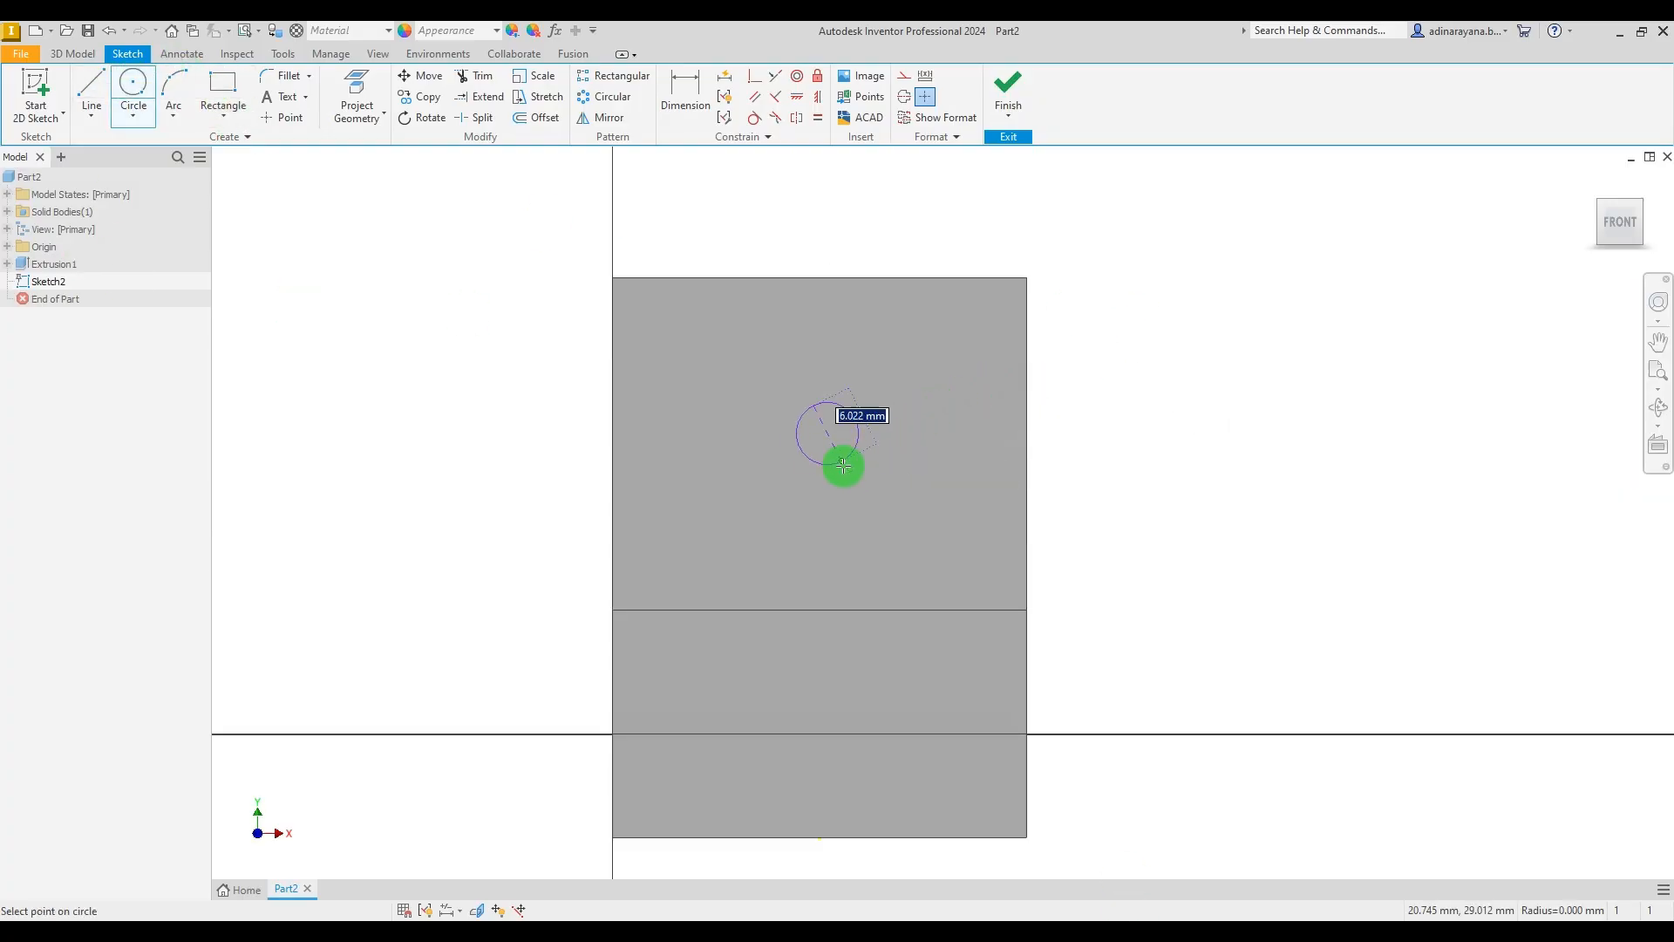
pyautogui.write('26')
pyautogui.press('Return')
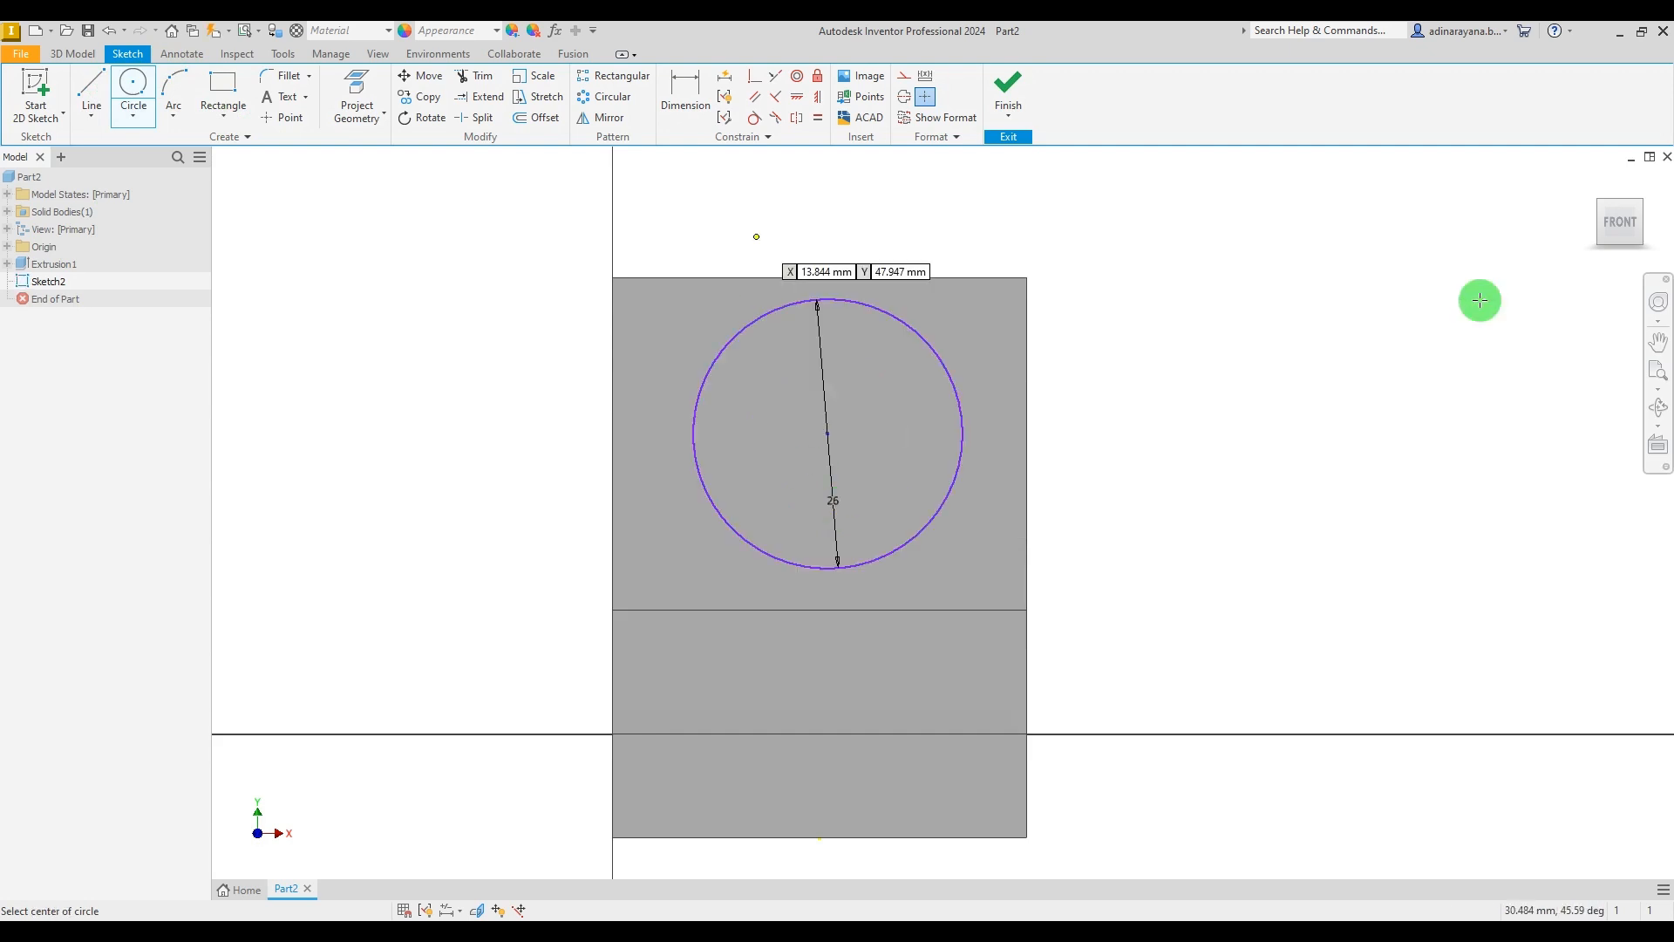
# Step: Dimension the circle's centre horizontally from the upright face's left edge and set the distance to 20 mm
pyautogui.click(683, 91)
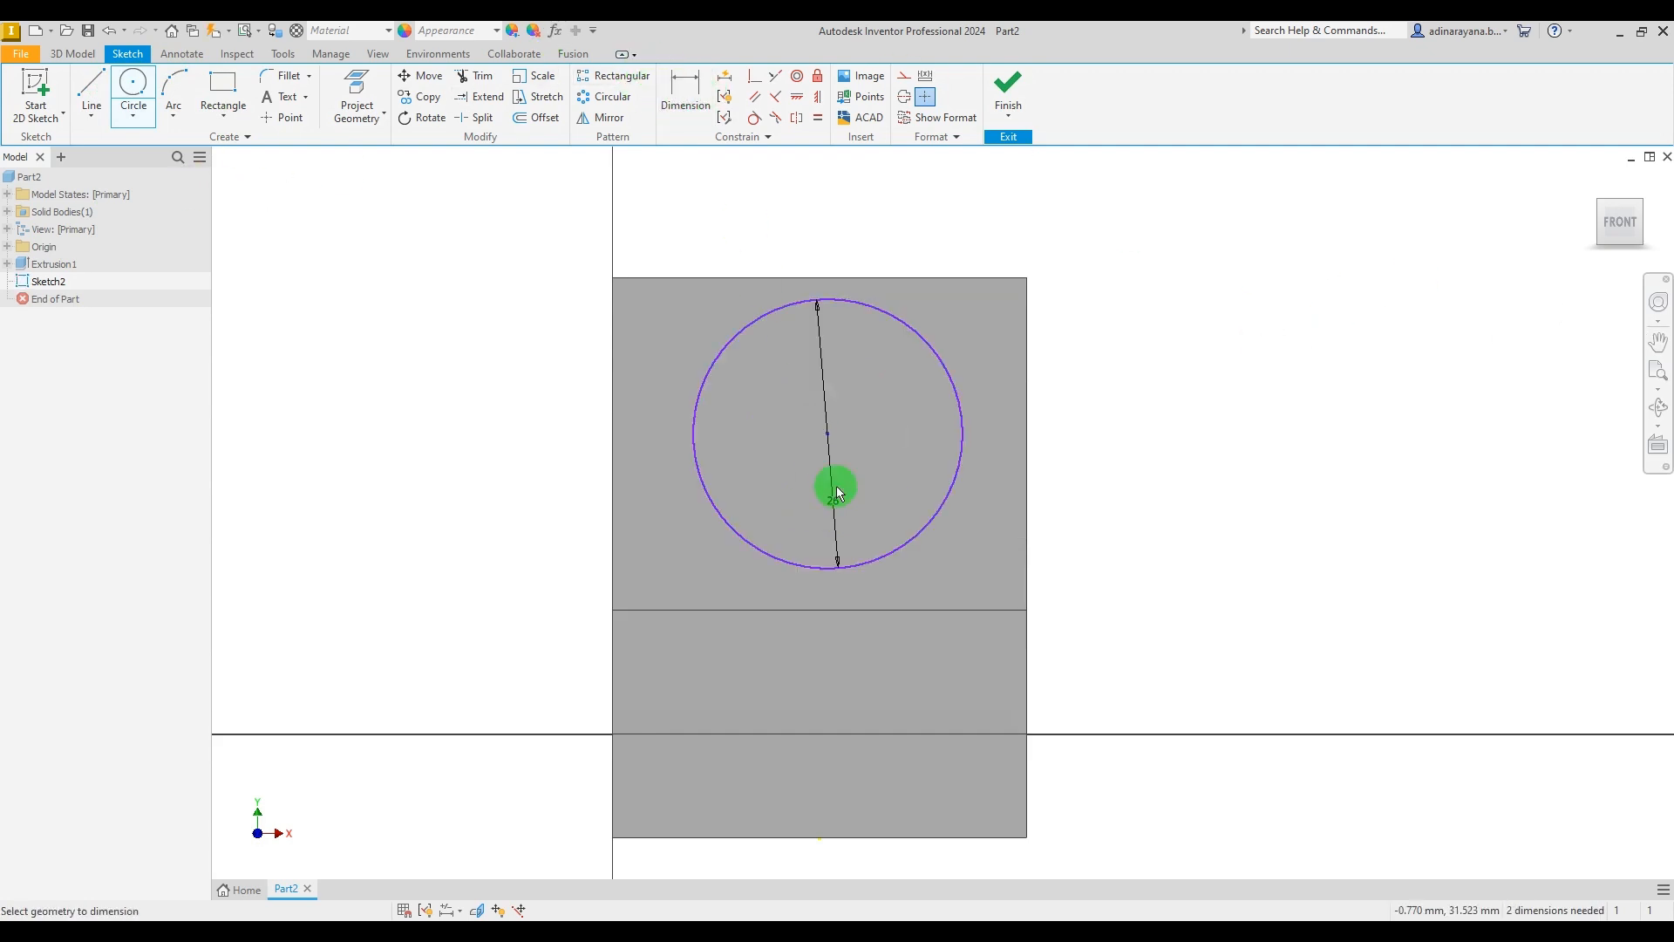
pyautogui.click(828, 437)
pyautogui.click(615, 452)
pyautogui.click(695, 182)
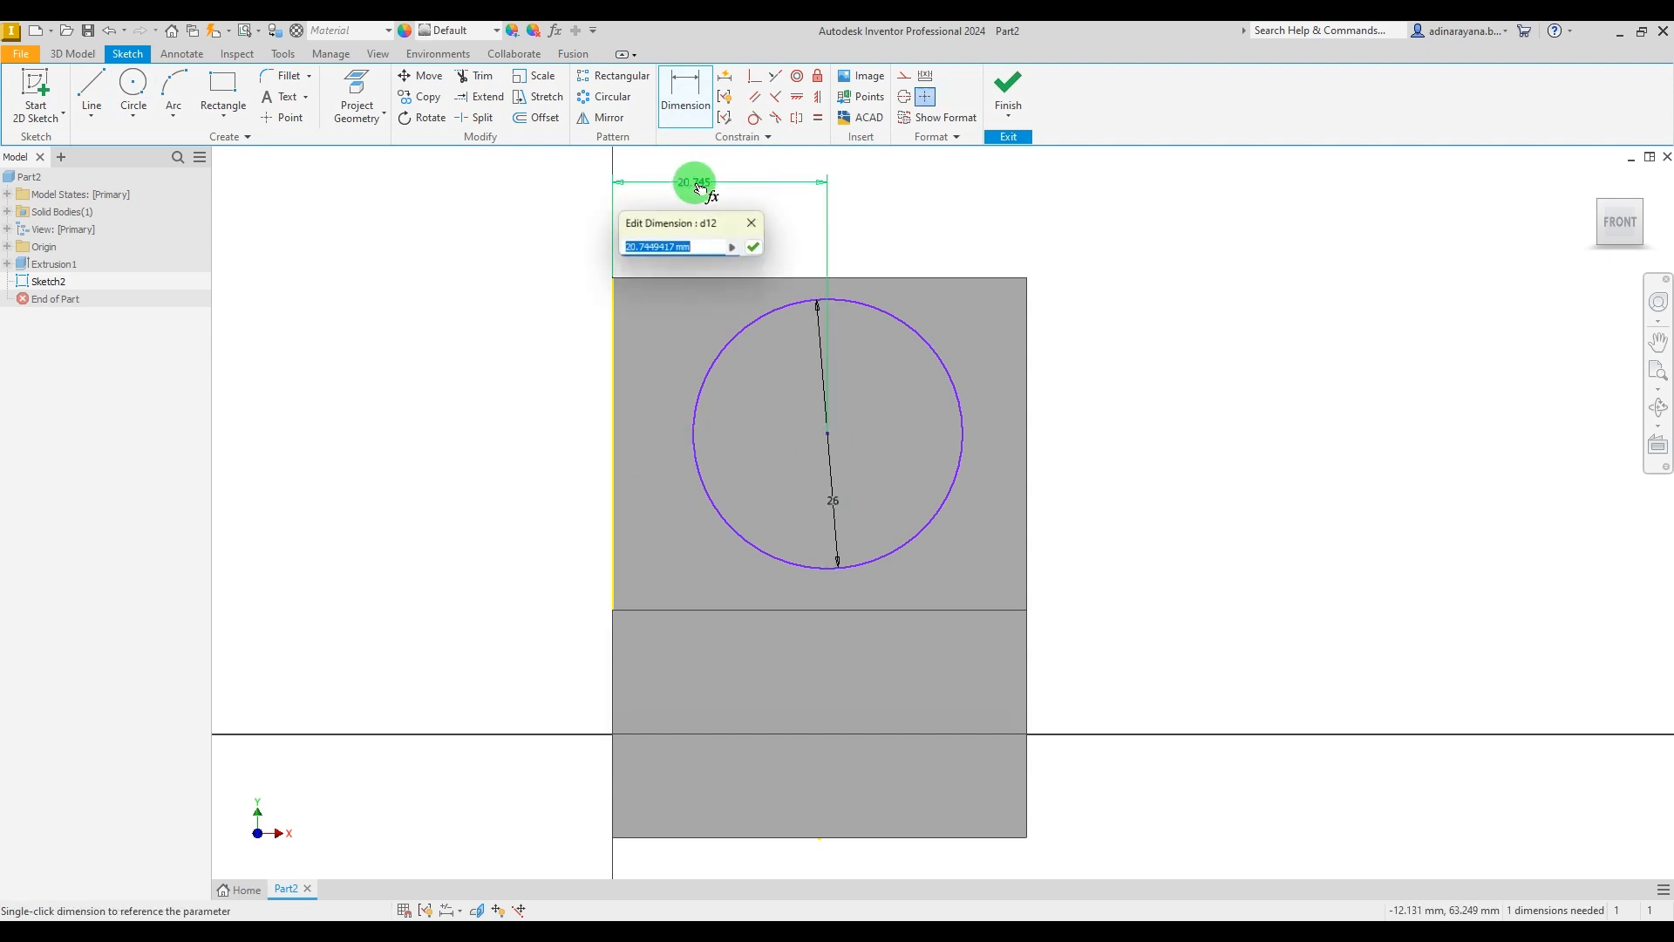
pyautogui.press('Return')
pyautogui.scroll(-3, 1007, 358)
pyautogui.scroll(3, 1008, 358)
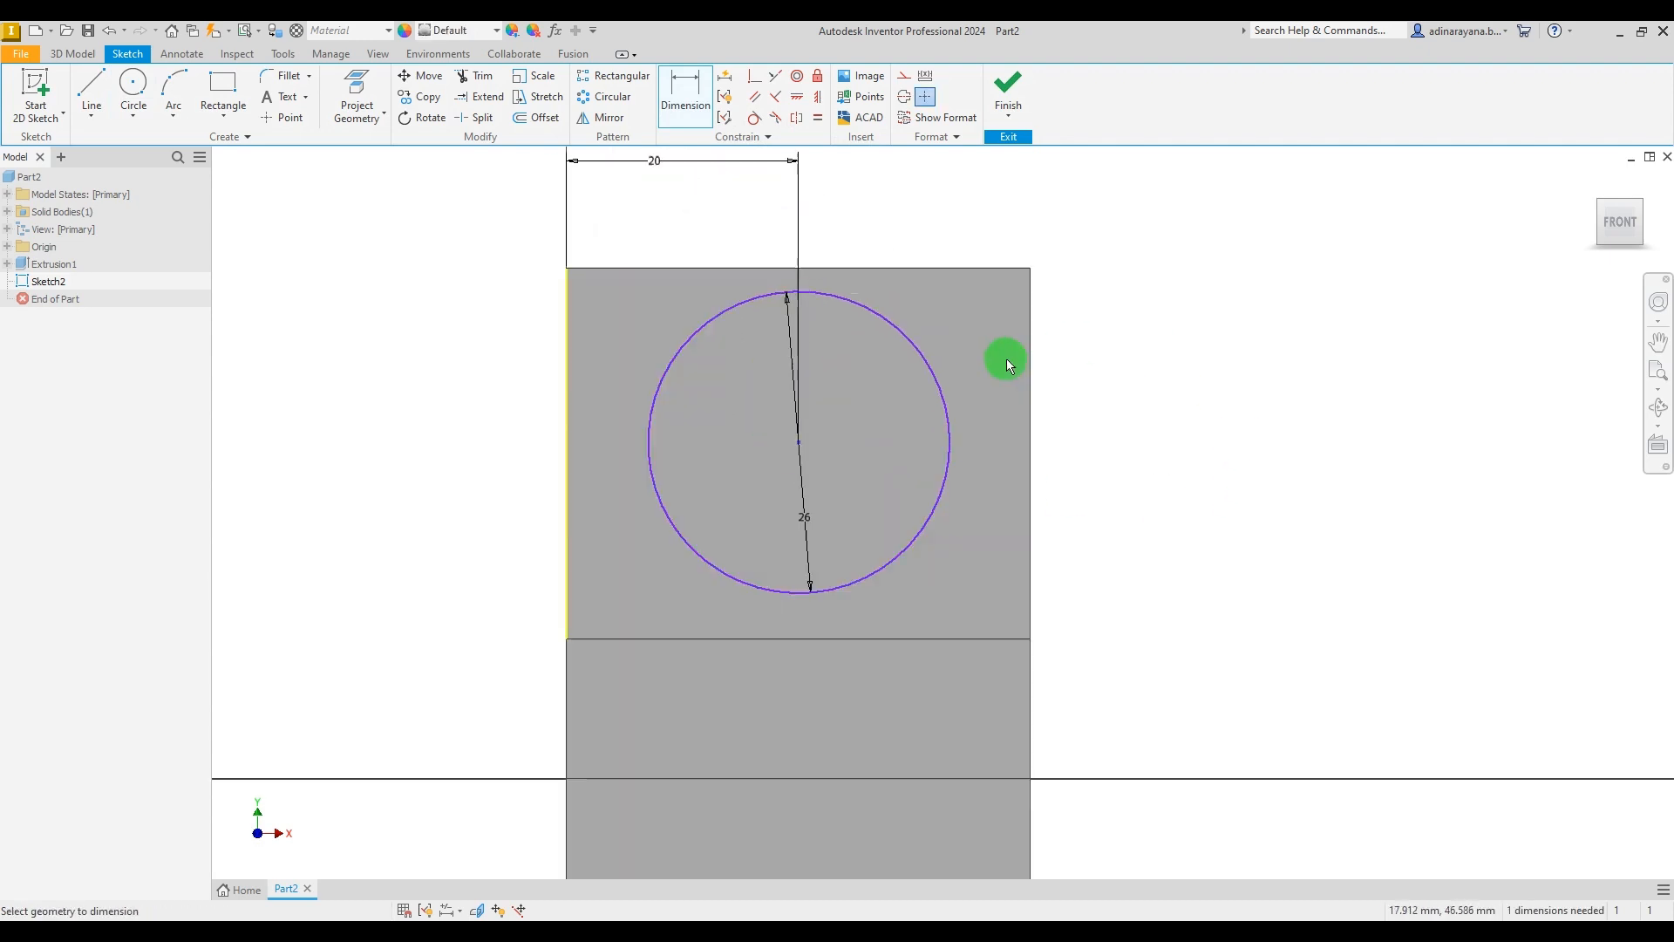
# Step: Dimension the circle's centre 24 mm above the bottom edge of the upright's front face and finish the sketch
pyautogui.keyDown('shift'); pyautogui.moveTo(1122, 468); pyautogui.dragTo(1028, 644, button='middle'); pyautogui.keyUp('shift')
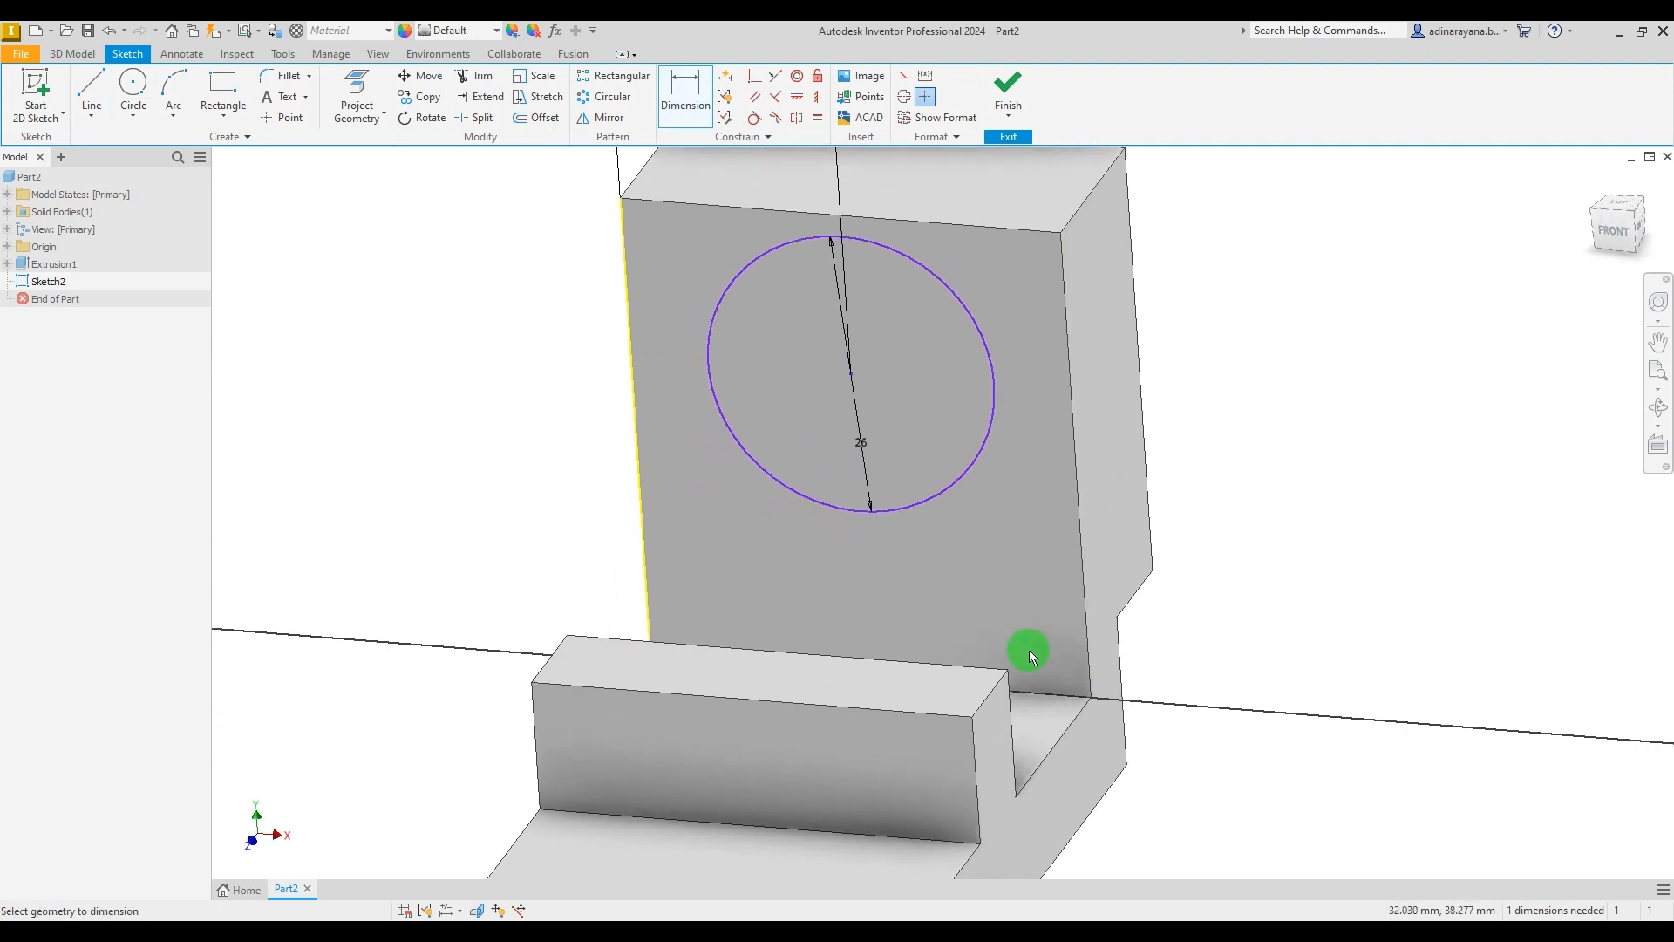
pyautogui.click(1054, 689)
pyautogui.click(852, 373)
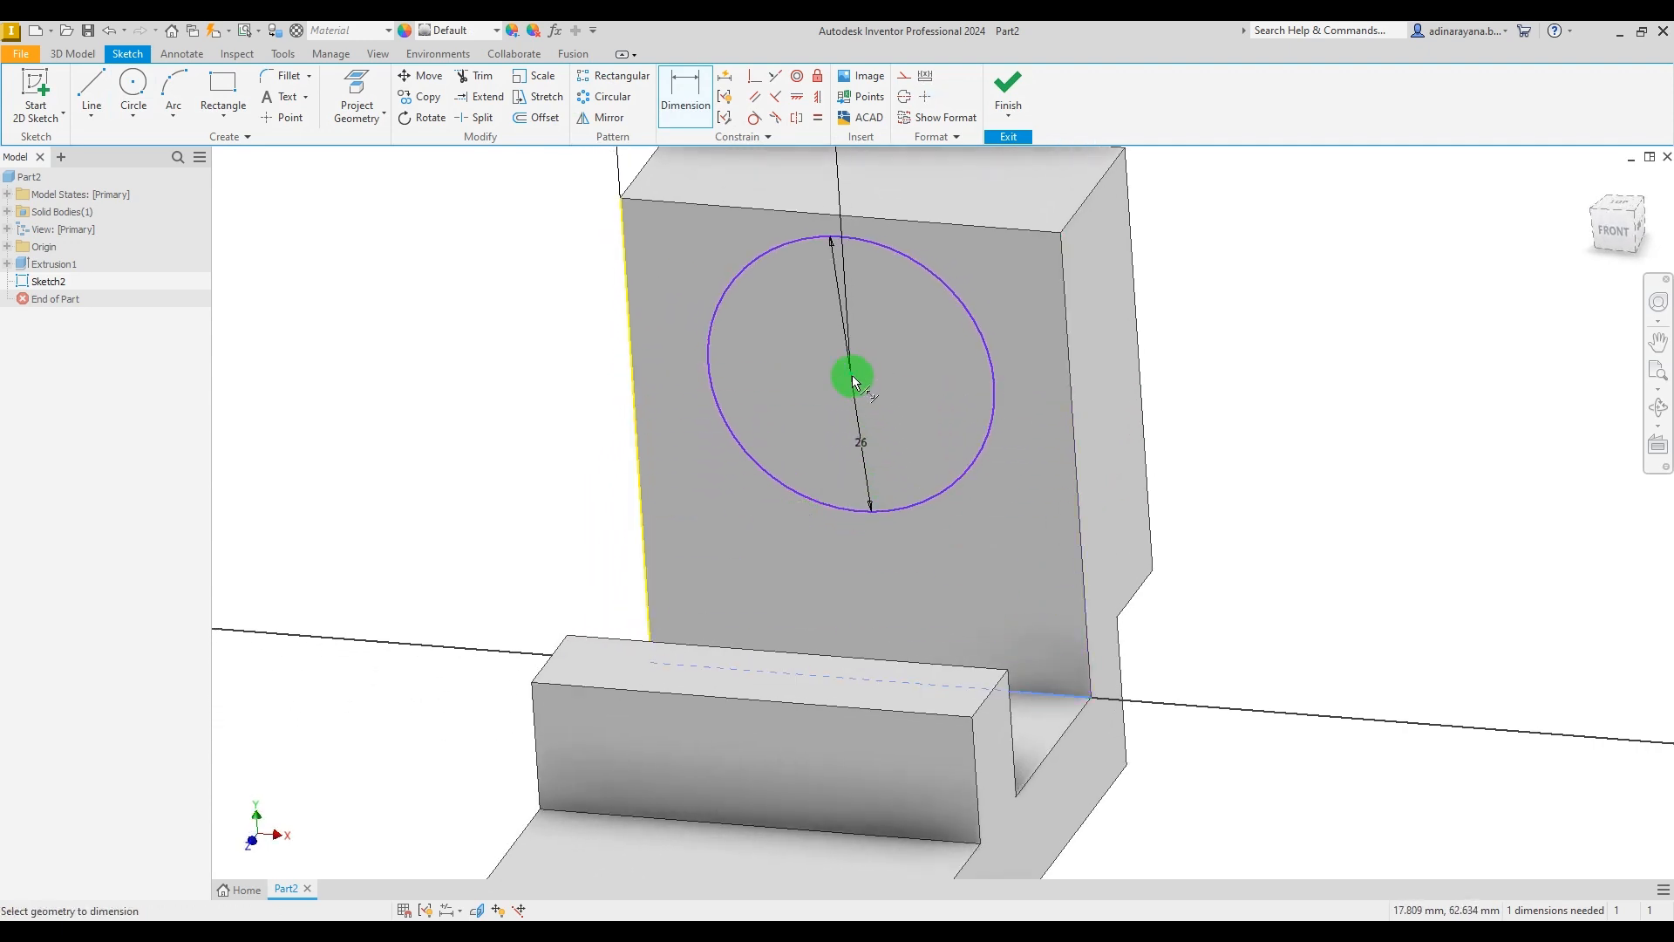
pyautogui.click(1322, 523)
pyautogui.write('24')
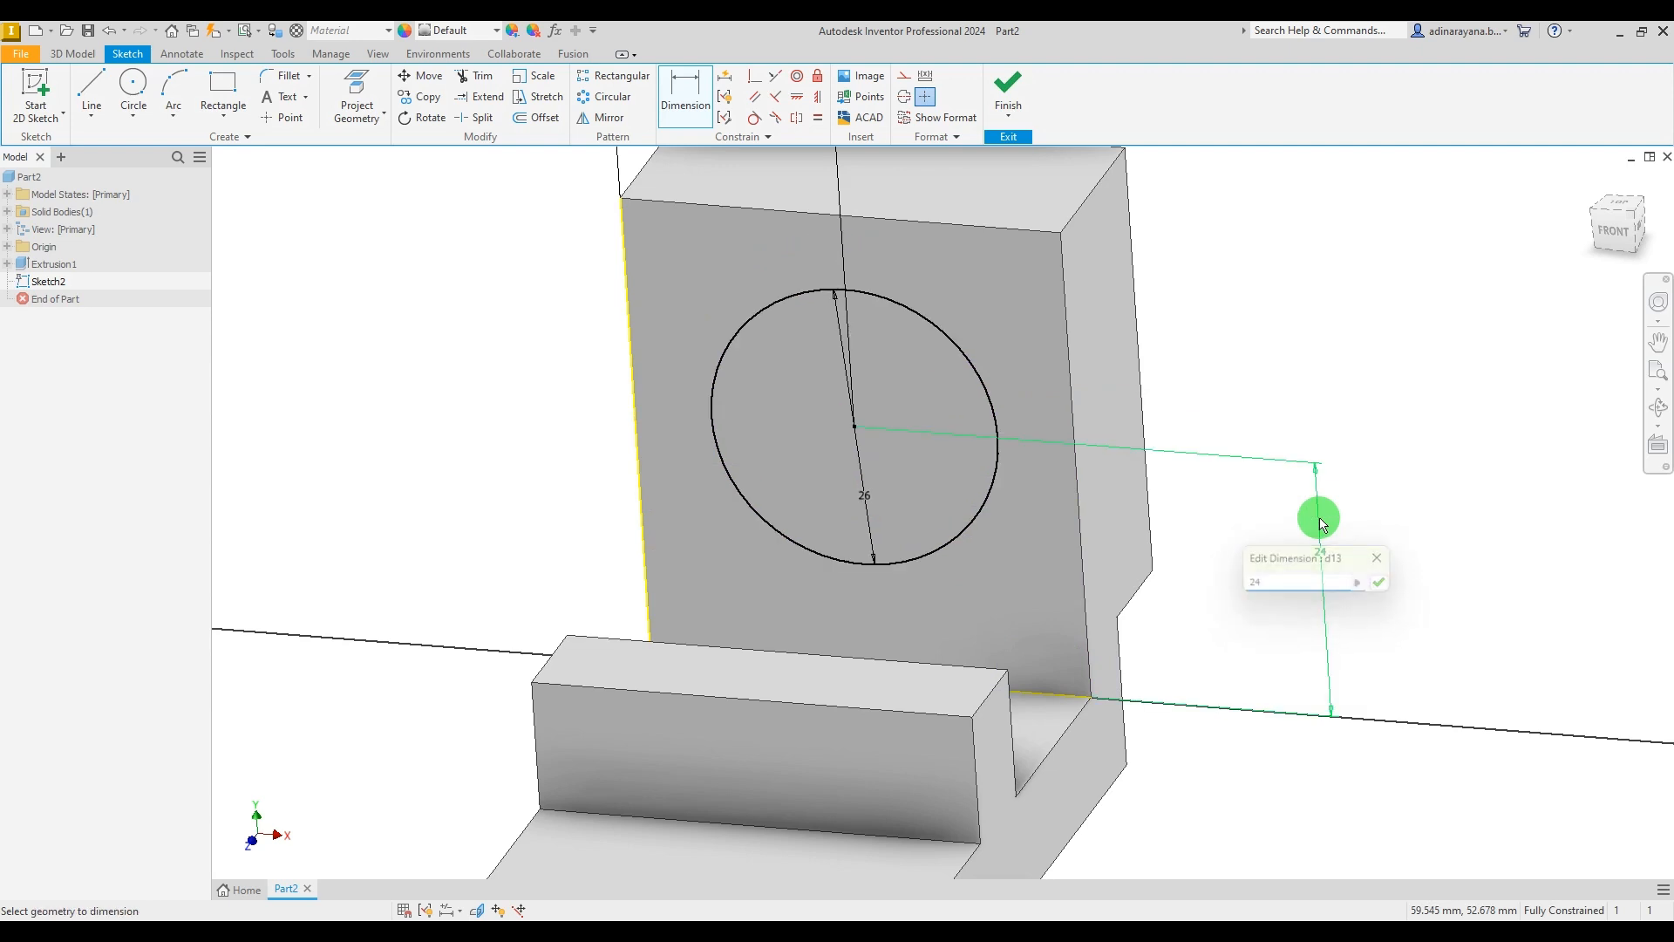
pyautogui.press('Return')
pyautogui.scroll(-5, 1207, 541)
pyautogui.moveTo(1315, 546)
pyautogui.keyDown('shift'); pyautogui.mouseDown(button='middle')
pyautogui.moveTo(1289, 535)
pyautogui.moveTo(1304, 572)
pyautogui.moveTo(1297, 535)
pyautogui.mouseUp(button='middle'); pyautogui.keyUp('shift')
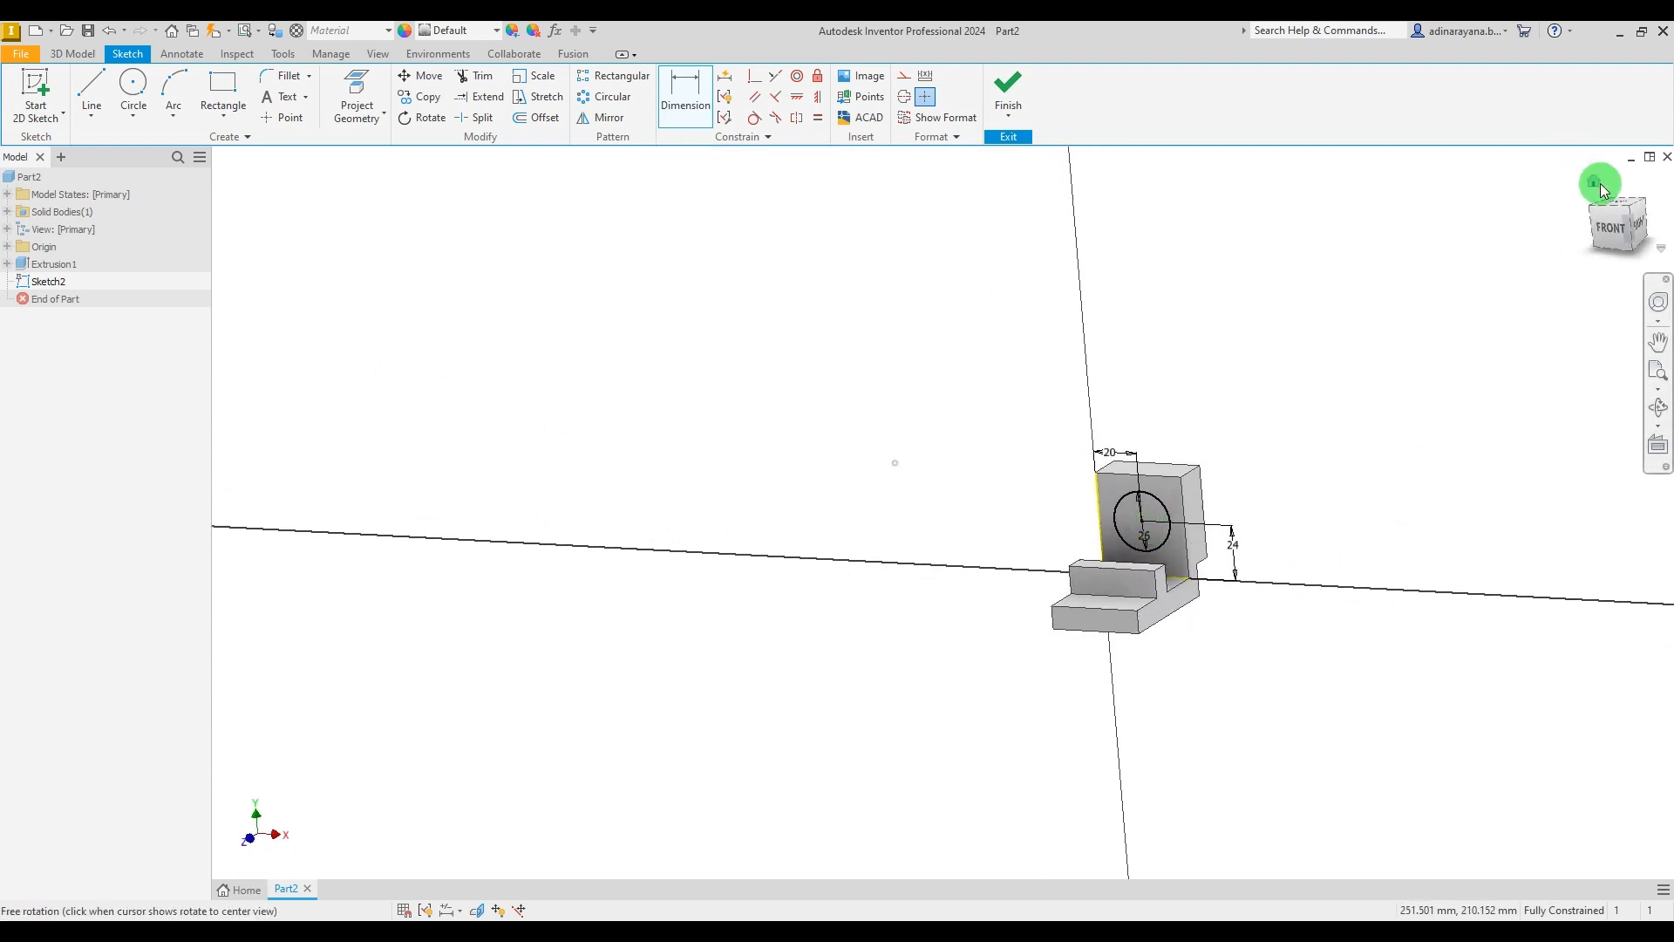
pyautogui.click(1008, 84)
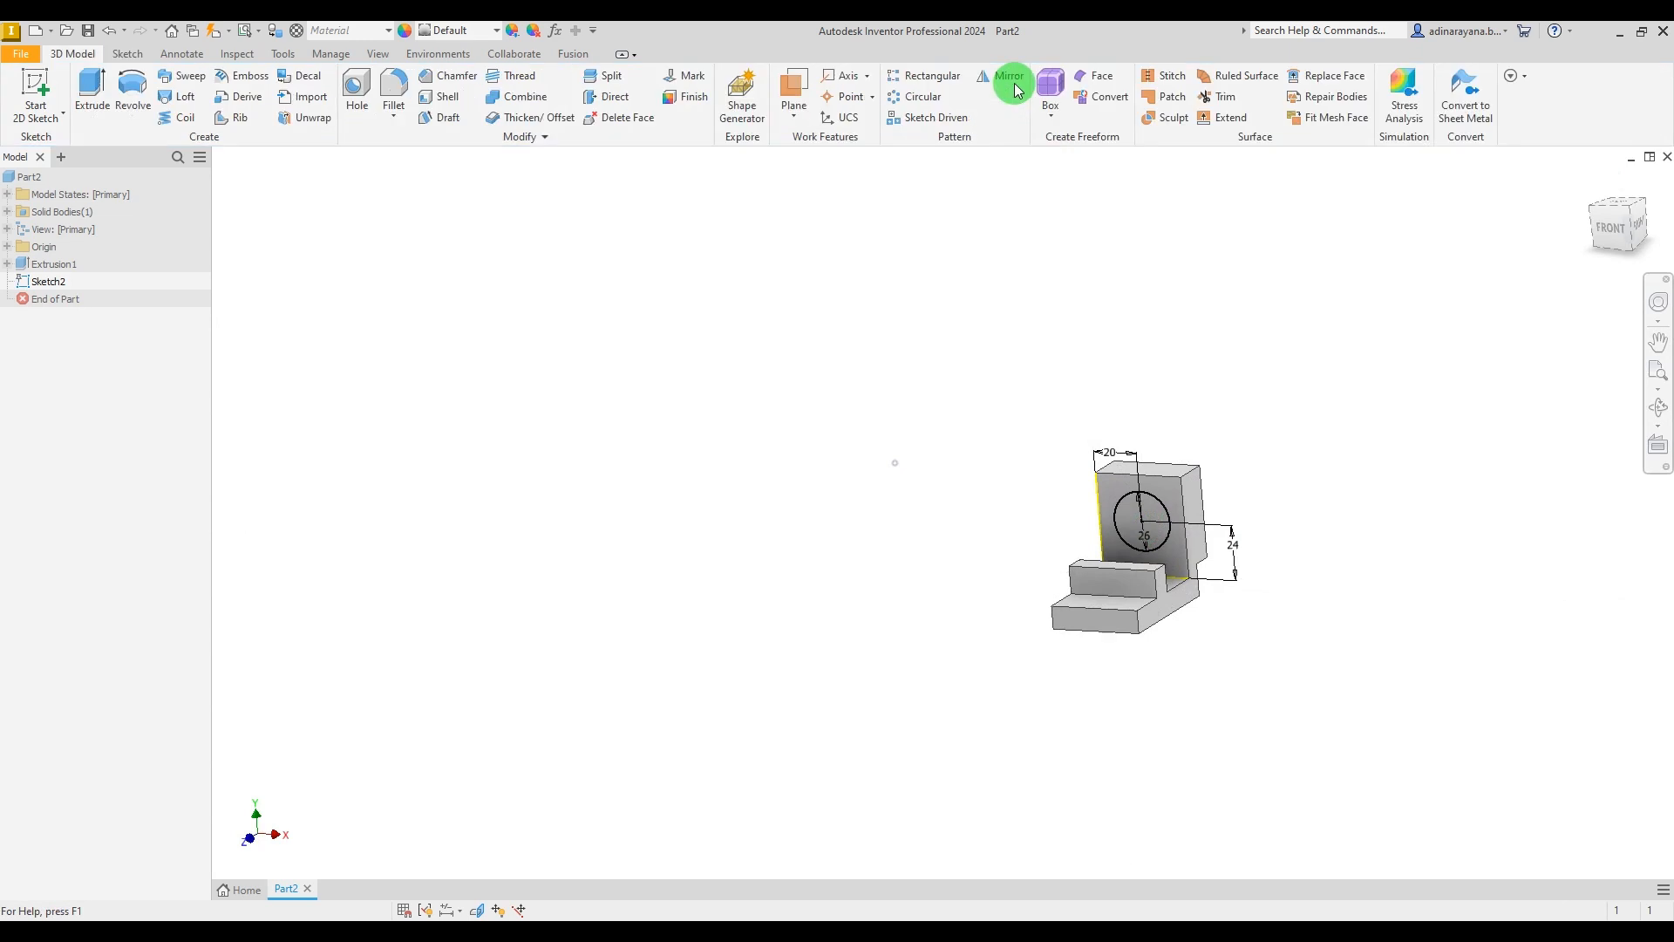
# Step: Extrude the 26 mm circle as a cut through all of the upright to make the hole
pyautogui.click(1594, 181)
pyautogui.click(91, 87)
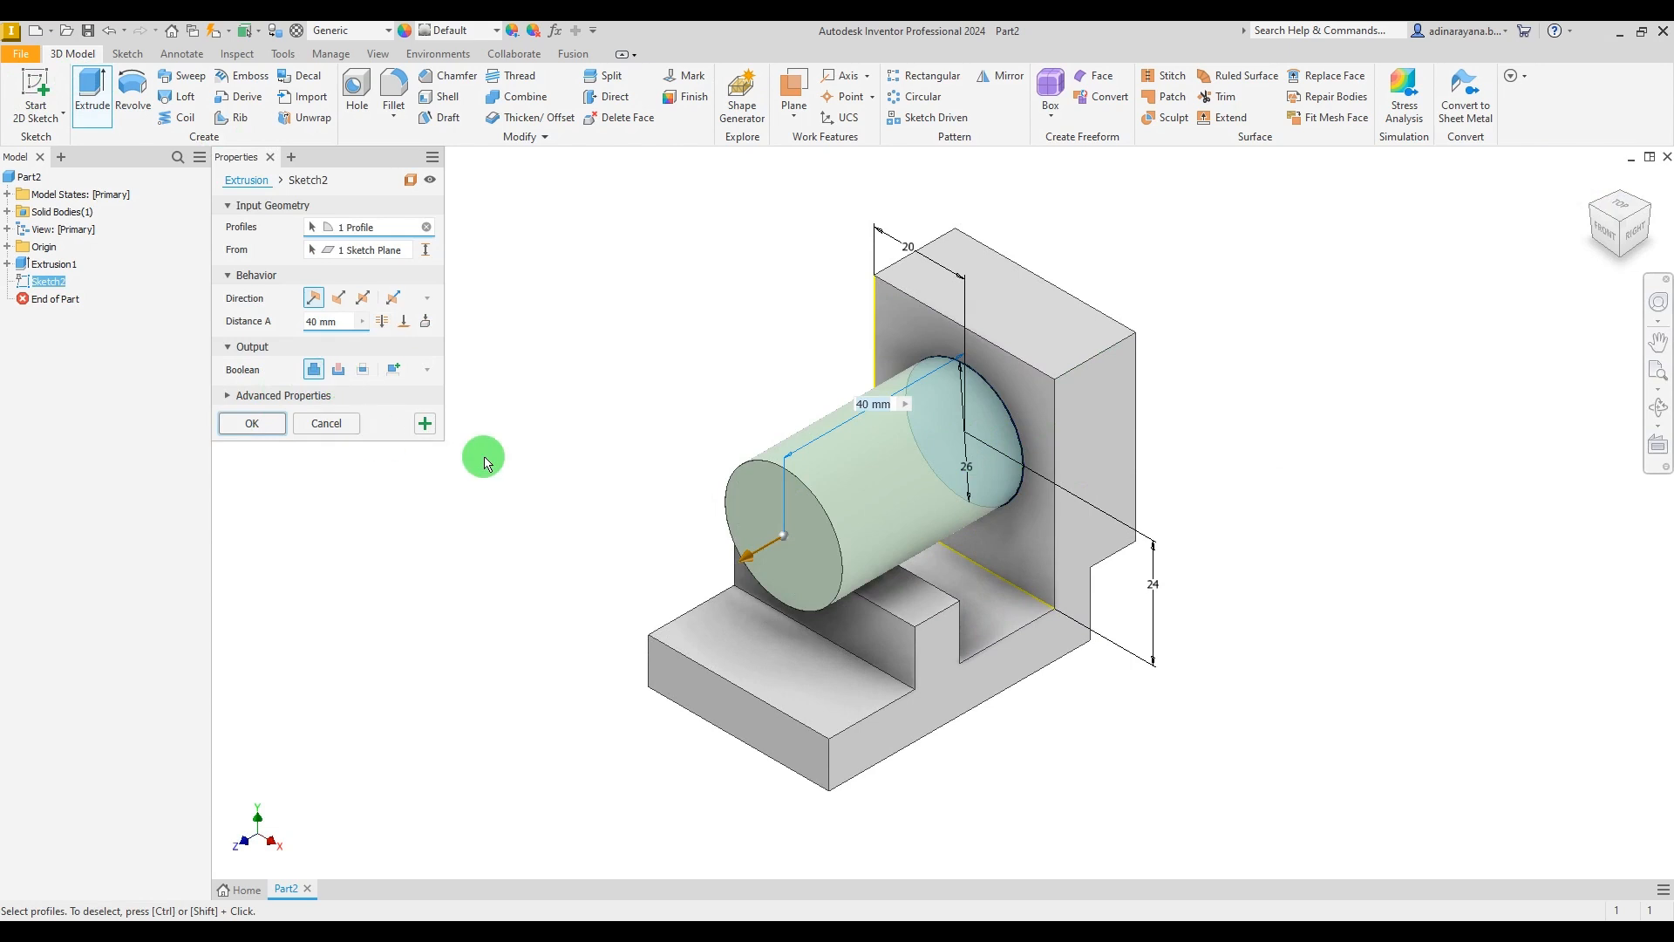
pyautogui.press('Escape')
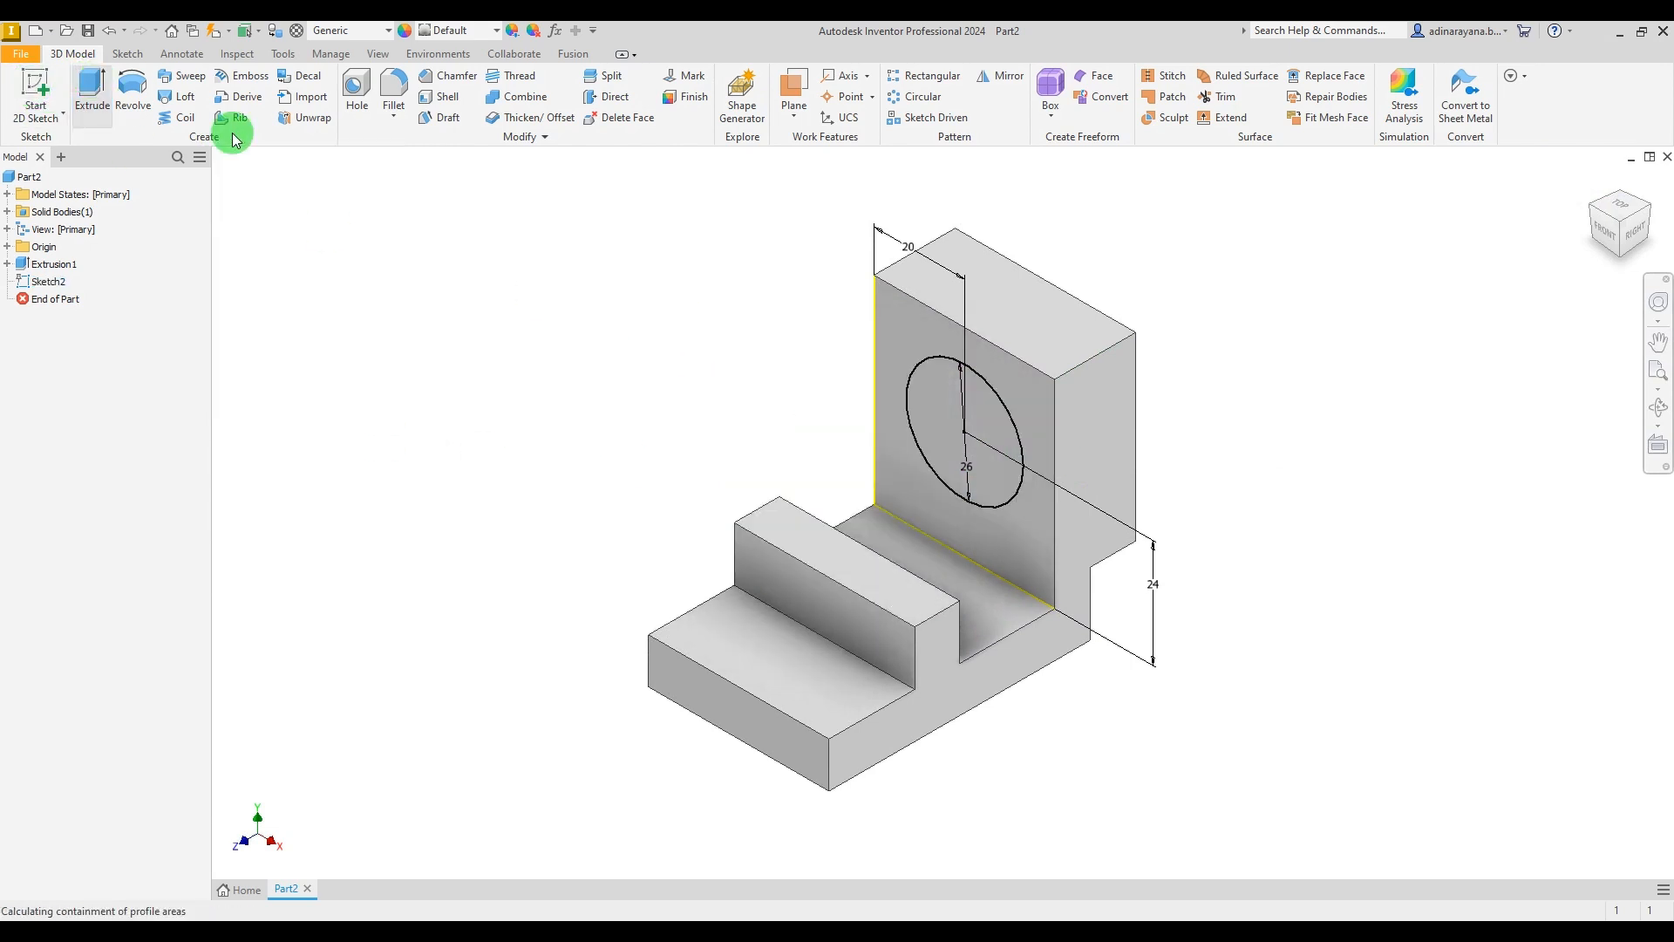
pyautogui.click(91, 88)
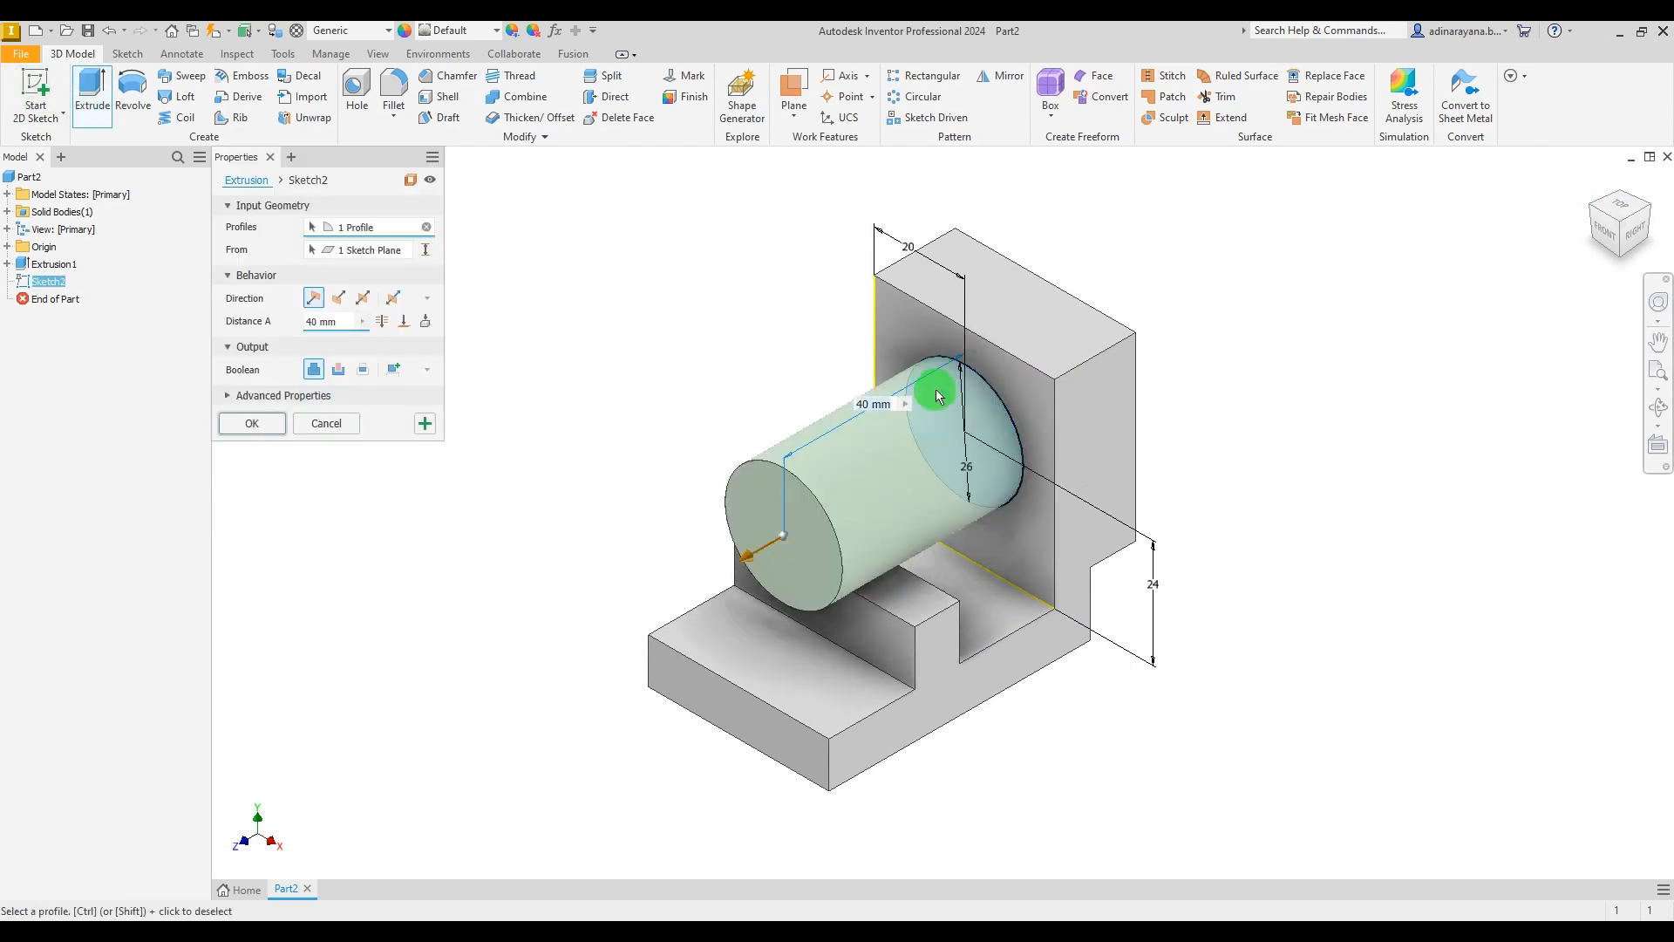
pyautogui.click(339, 297)
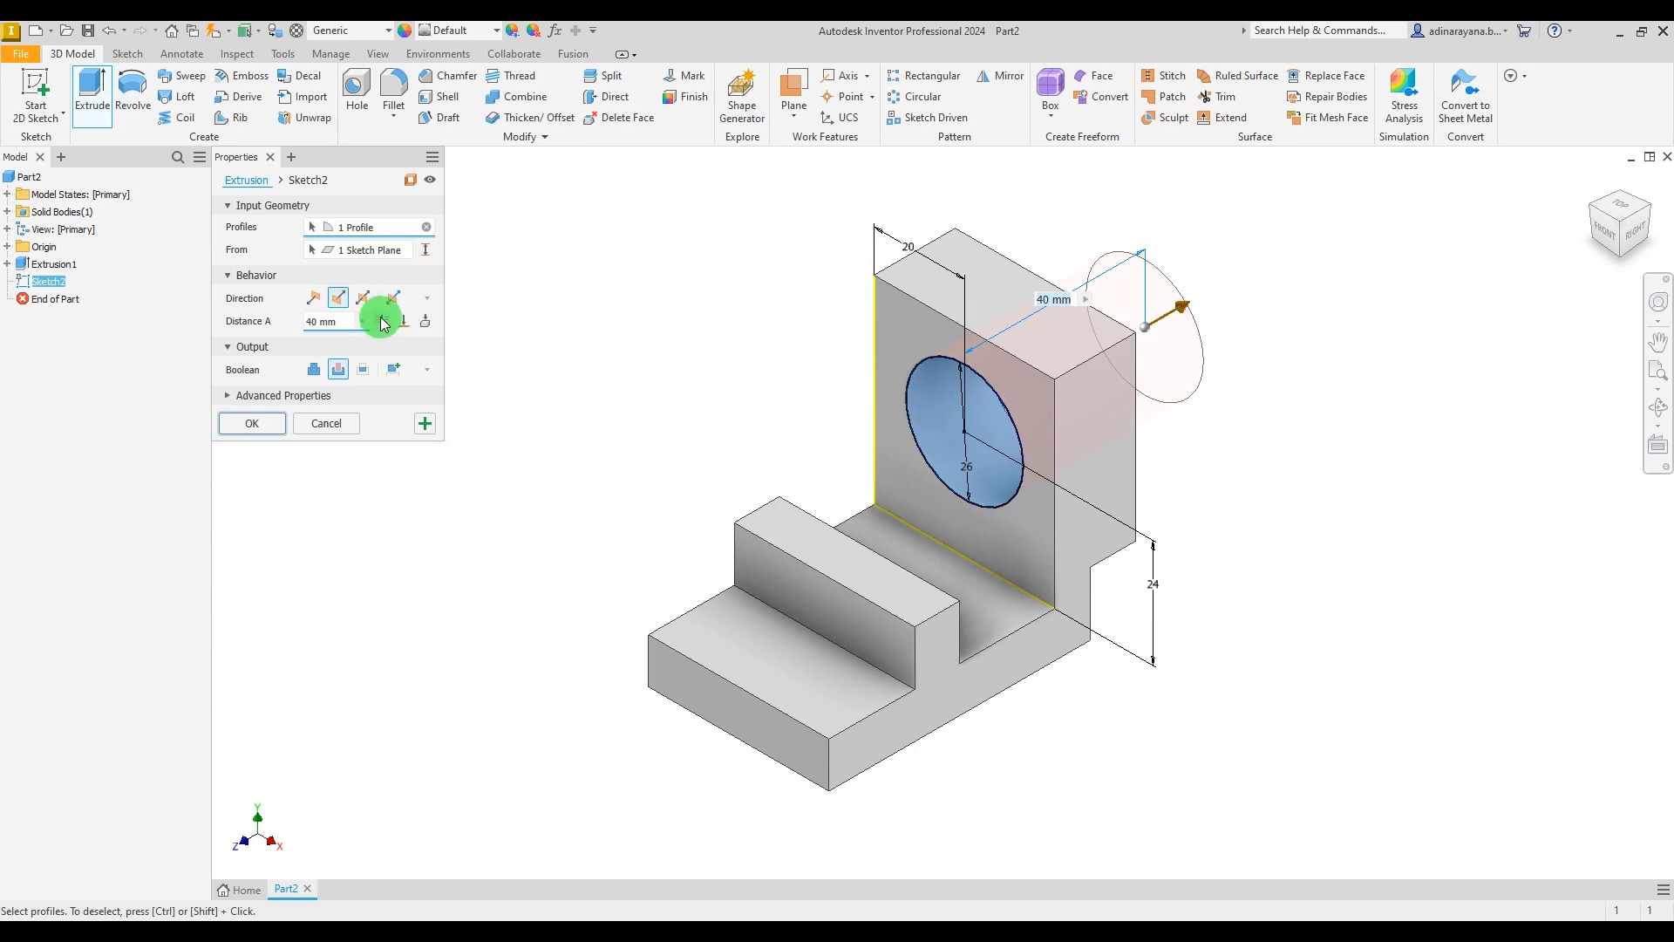
pyautogui.click(383, 321)
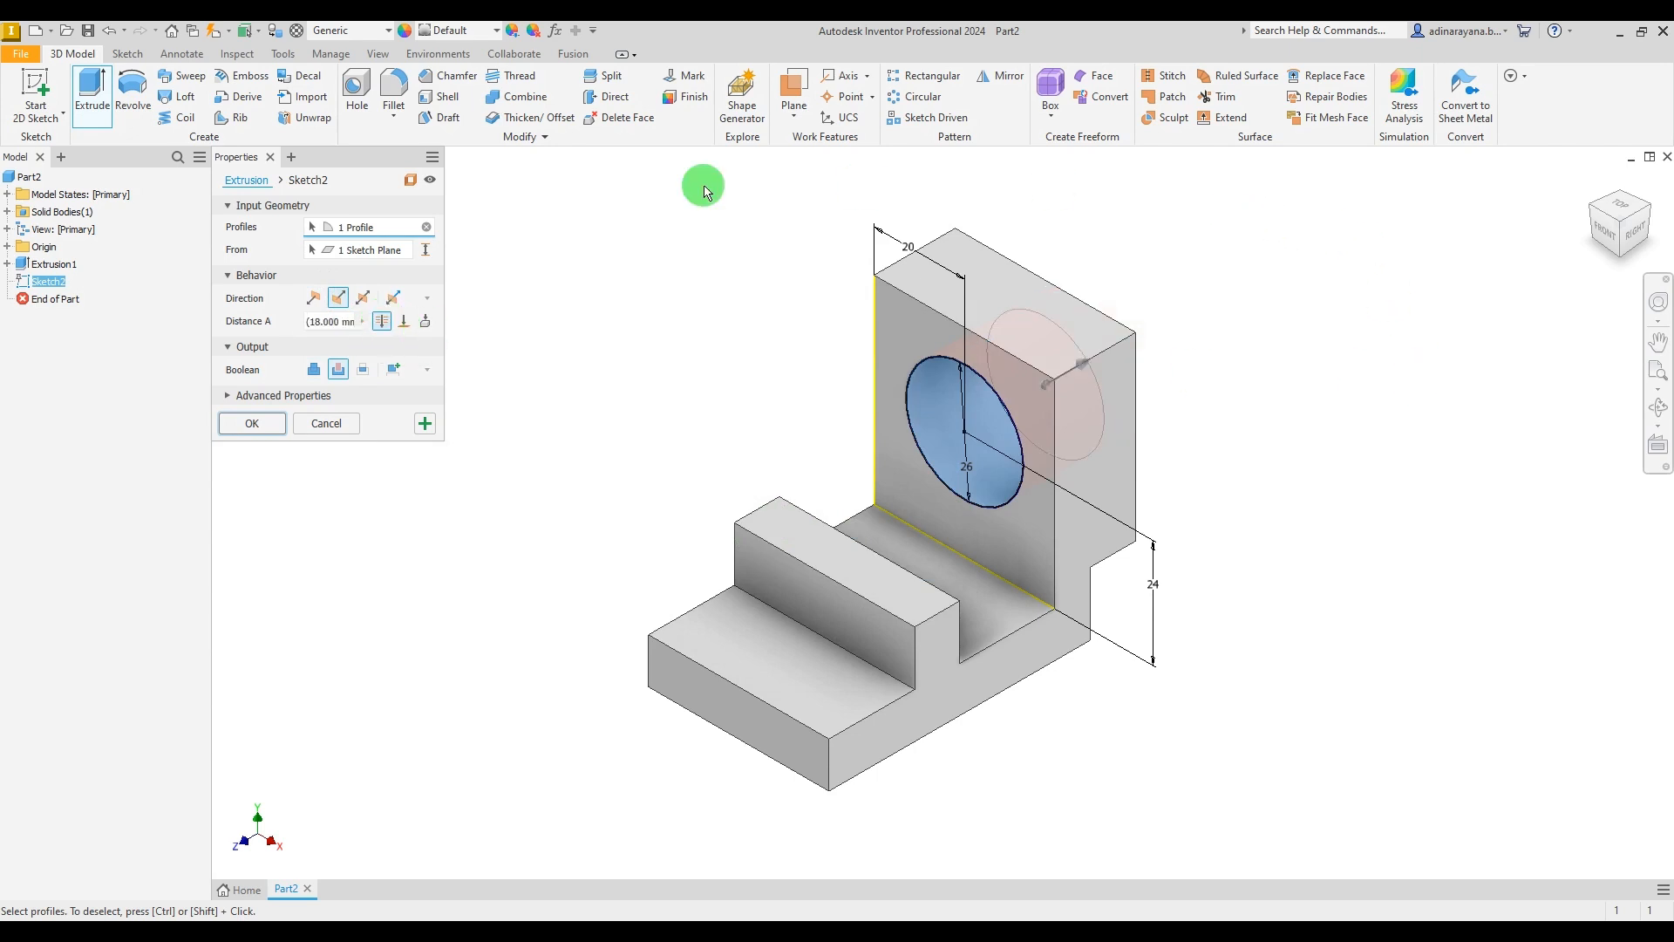
pyautogui.click(251, 423)
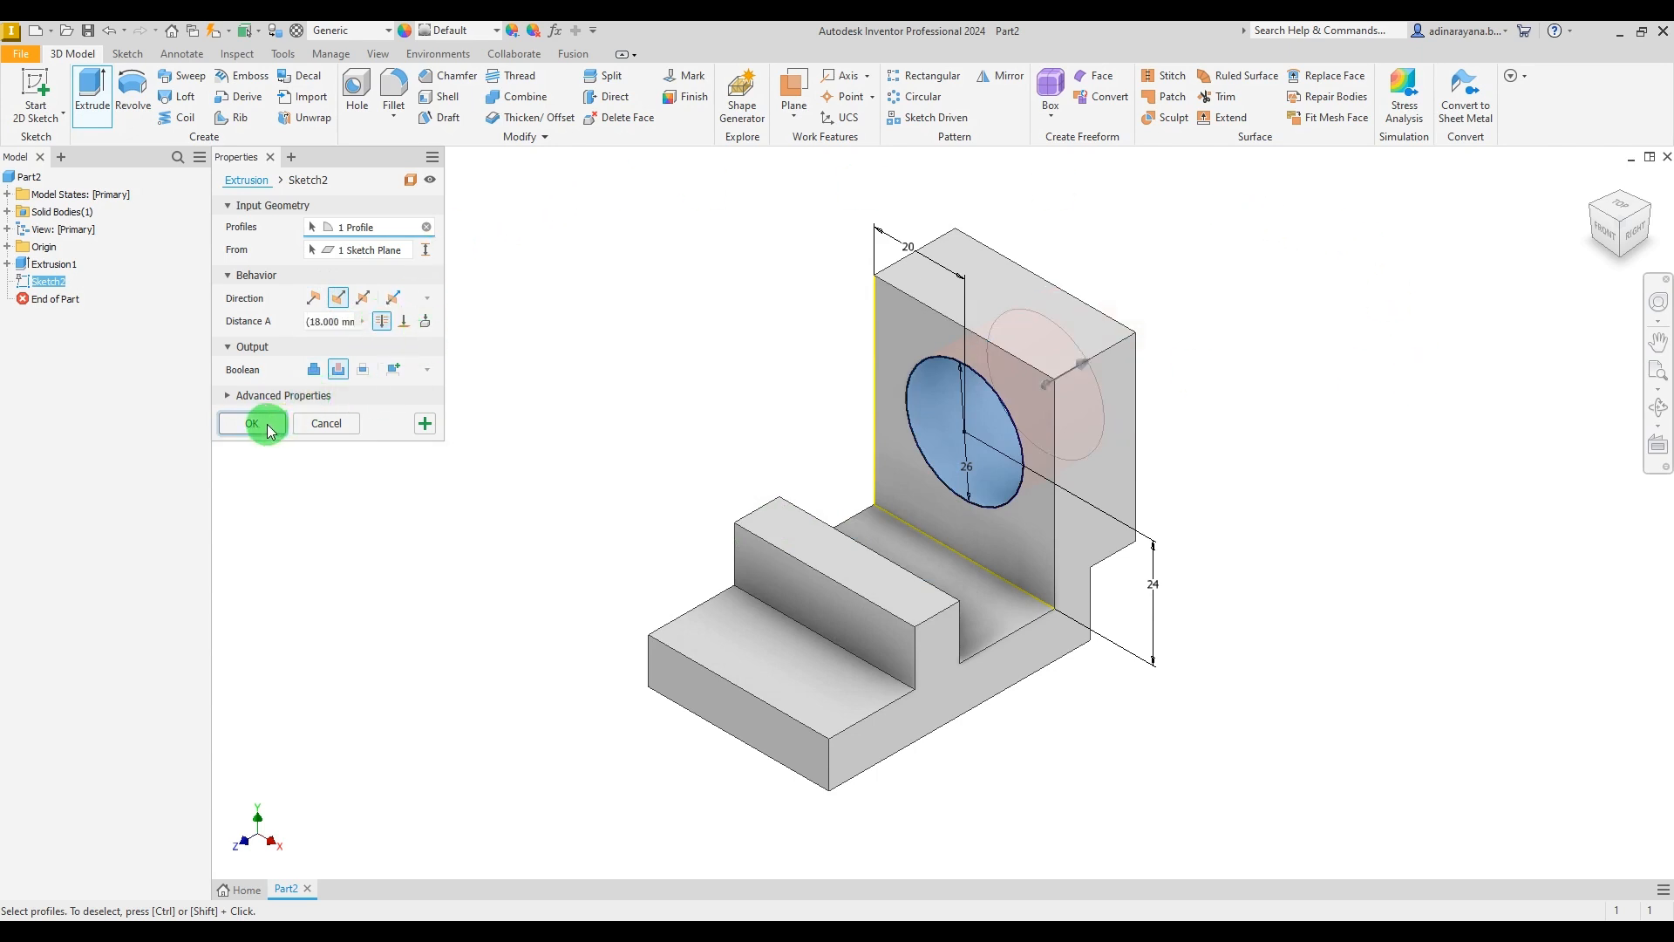
# Step: Show the whole bracket in isometric view and narrow the 35.jpg image window beside it to compare the two
pyautogui.click(1593, 182)
pyautogui.scroll(5, 749, 484)
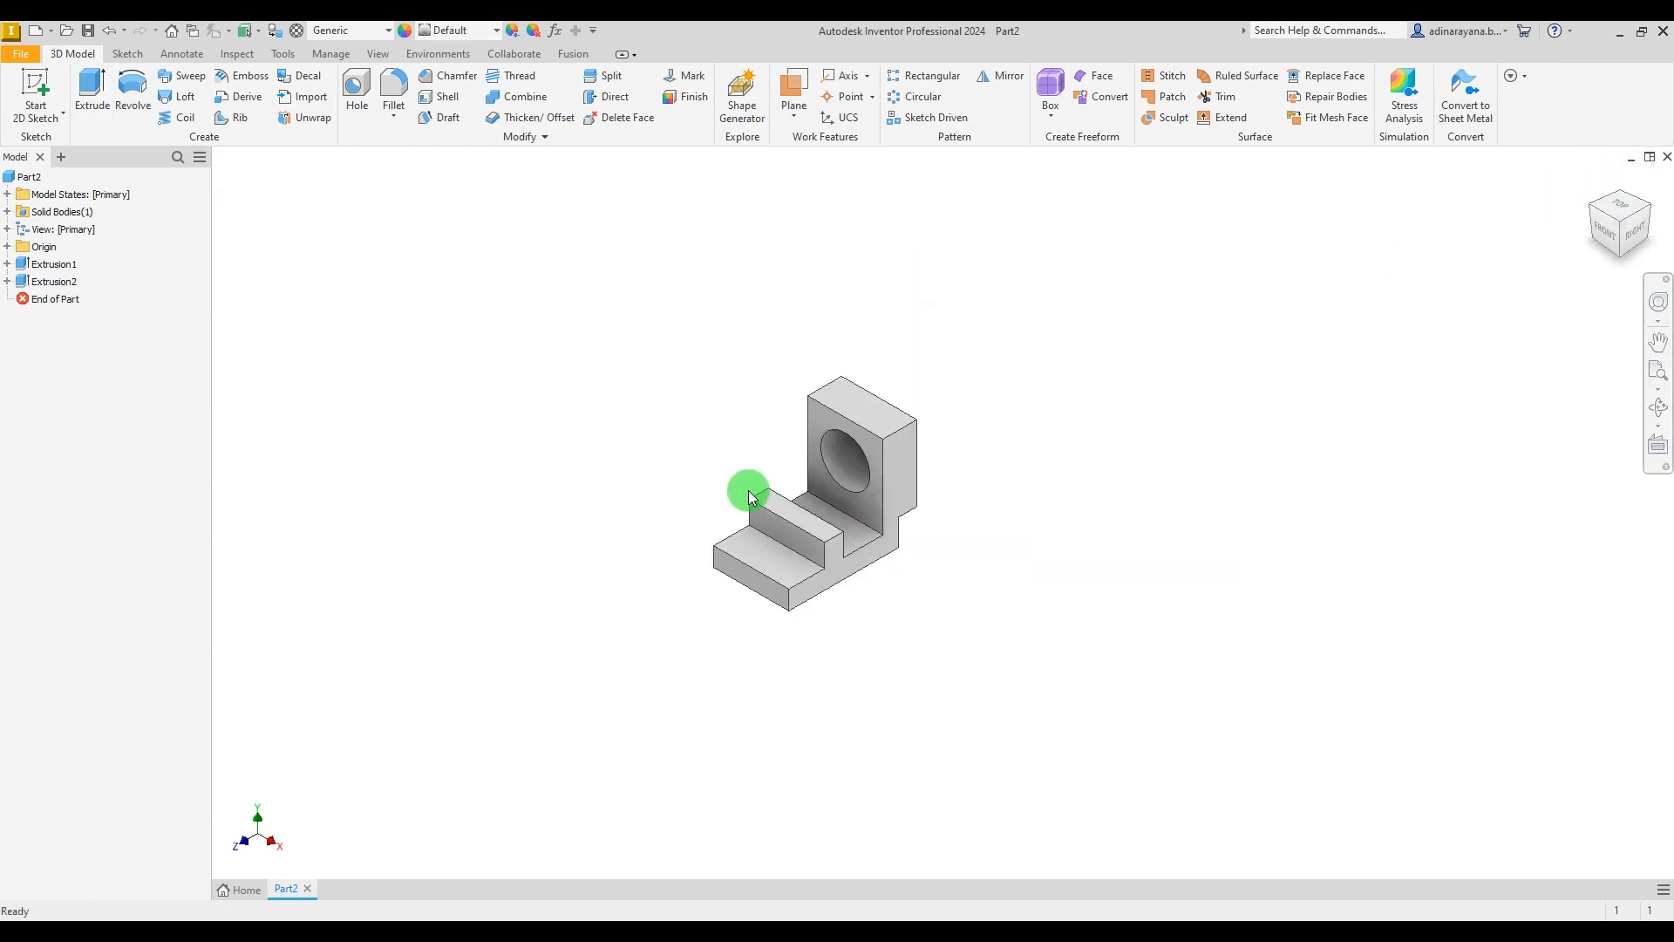
pyautogui.scroll(-3, 903, 515)
pyautogui.scroll(-3, 715, 443)
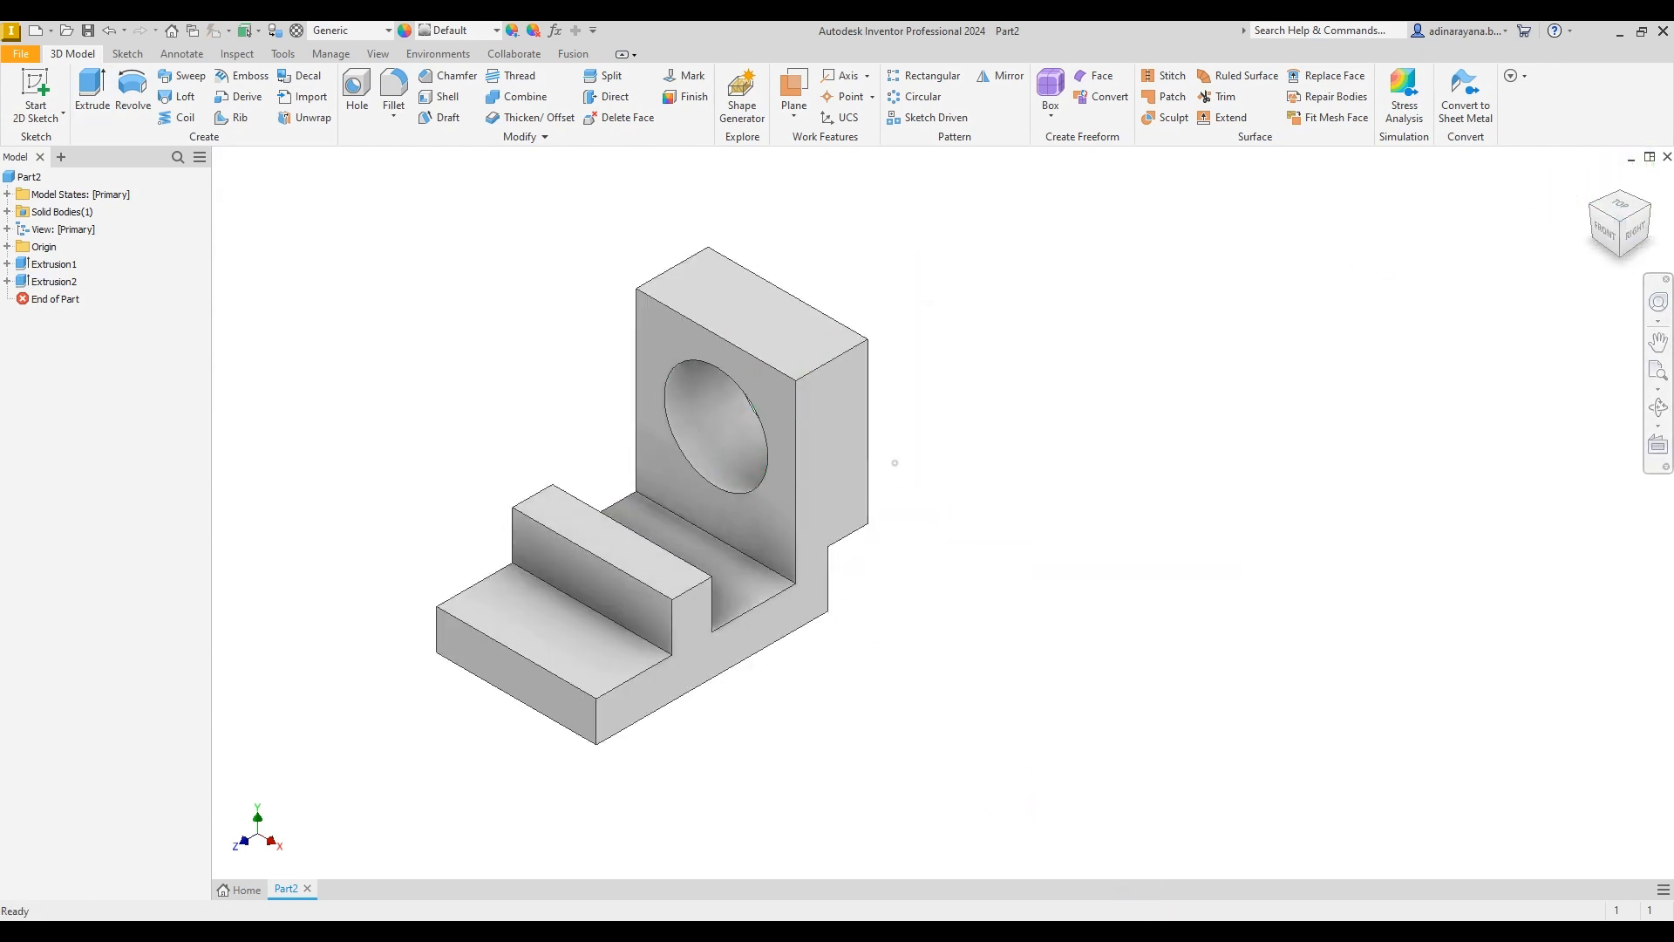
pyautogui.hotkey('alt', 'Tab')
pyautogui.click(1607, 43)
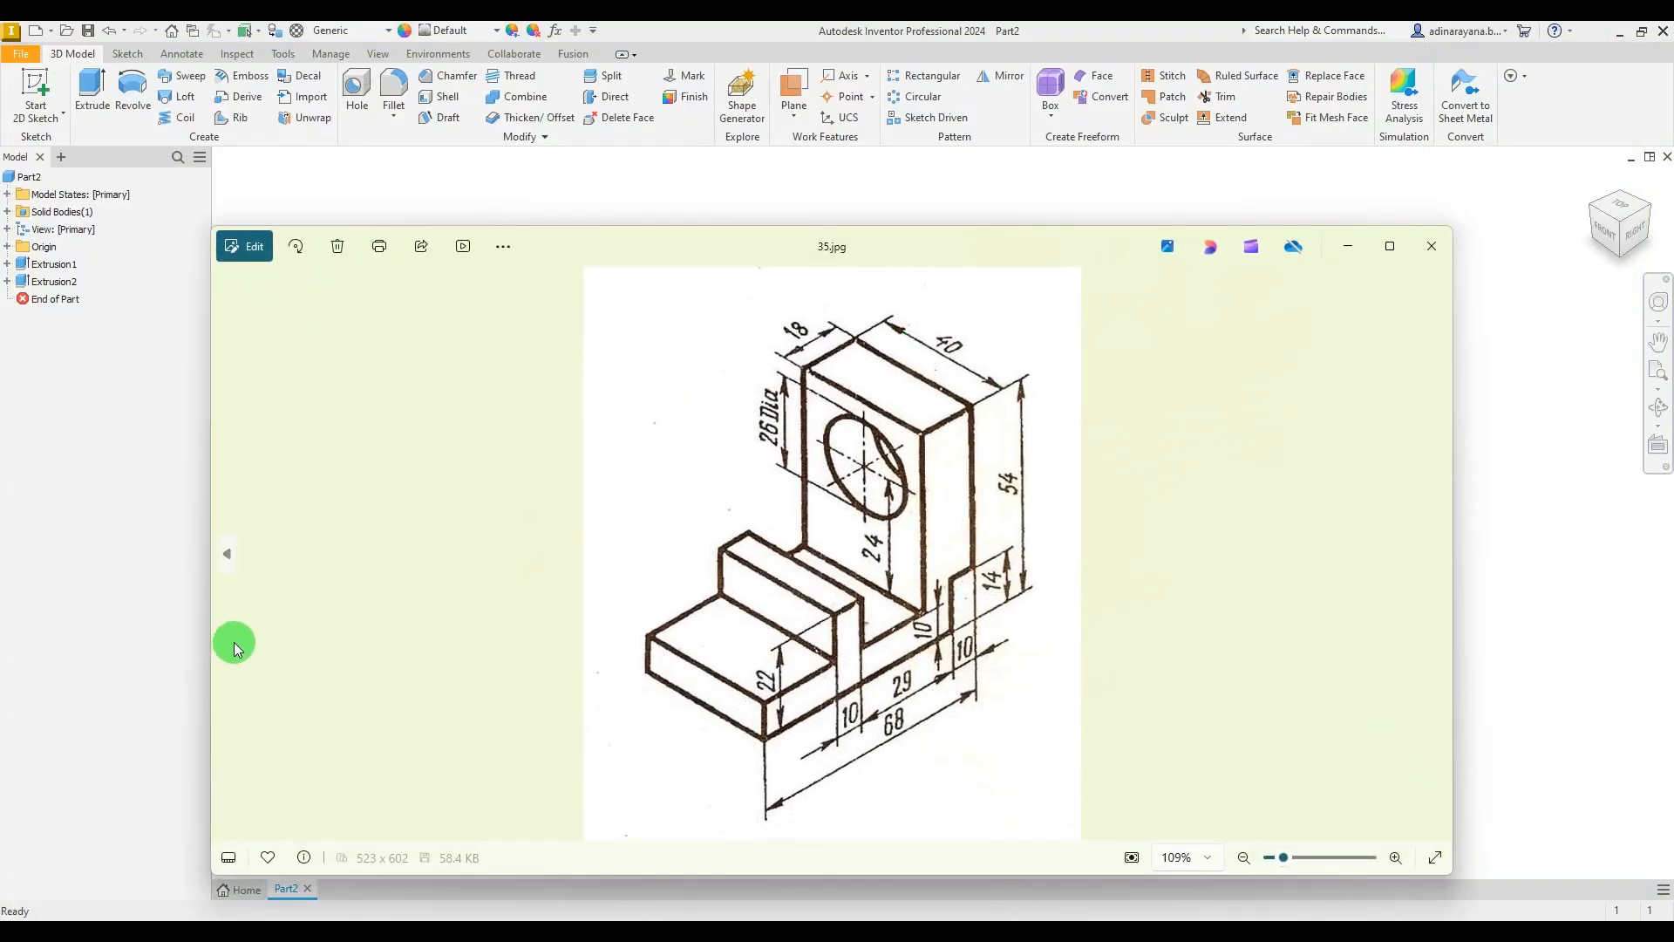
pyautogui.moveTo(209, 647); pyautogui.dragTo(966, 600)
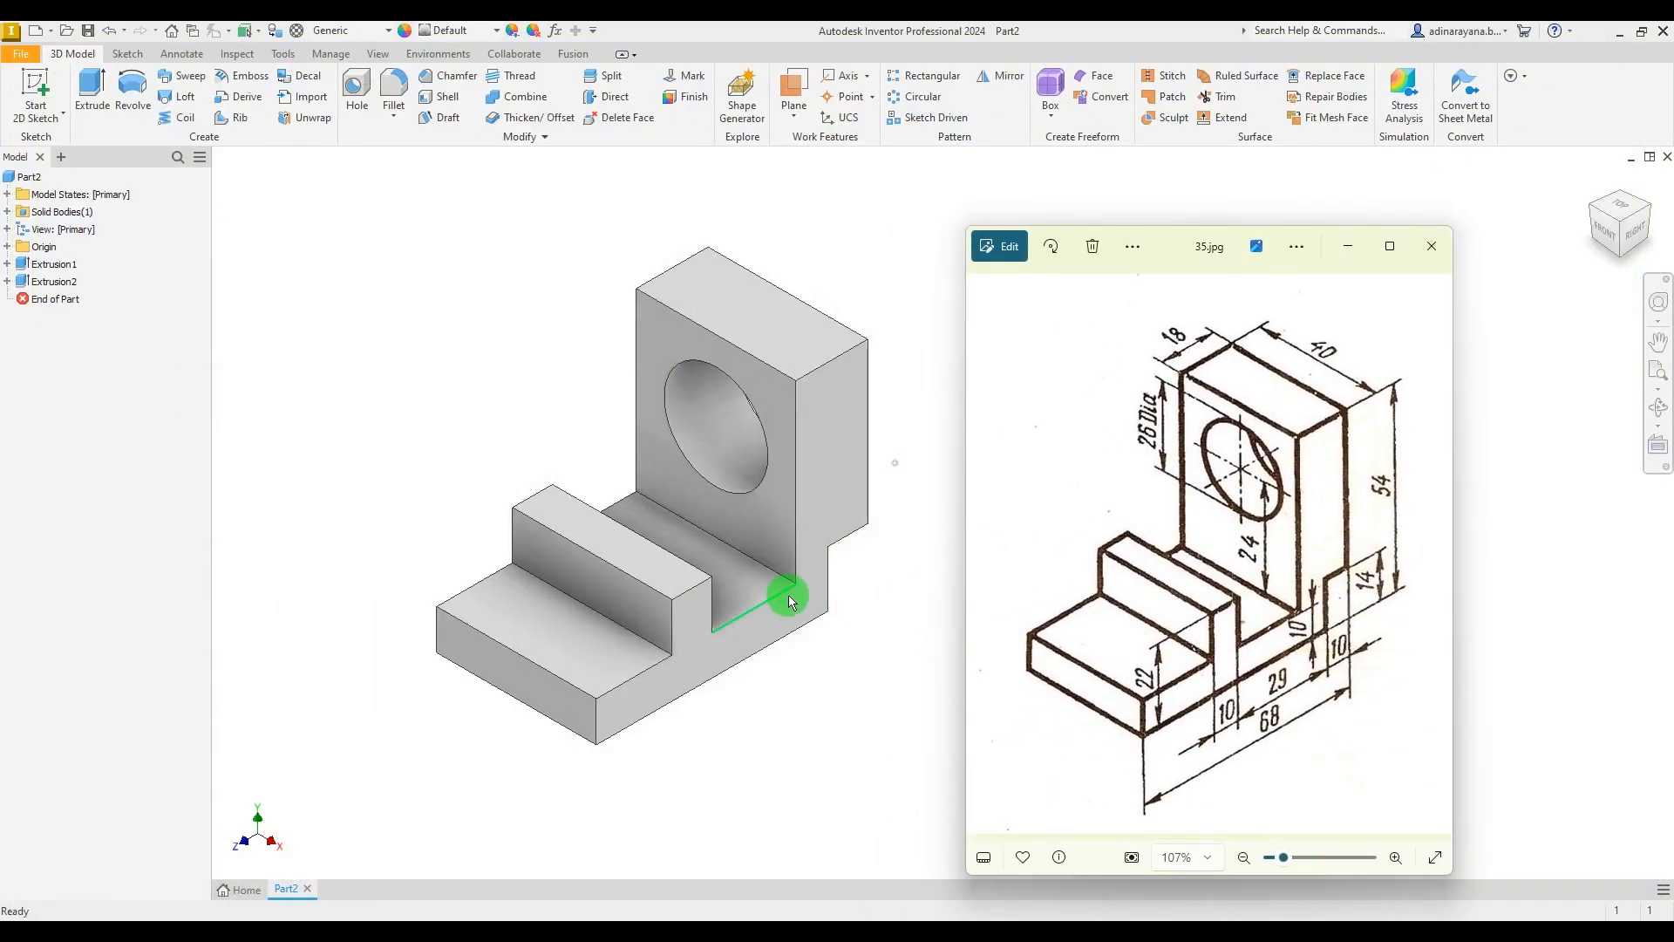